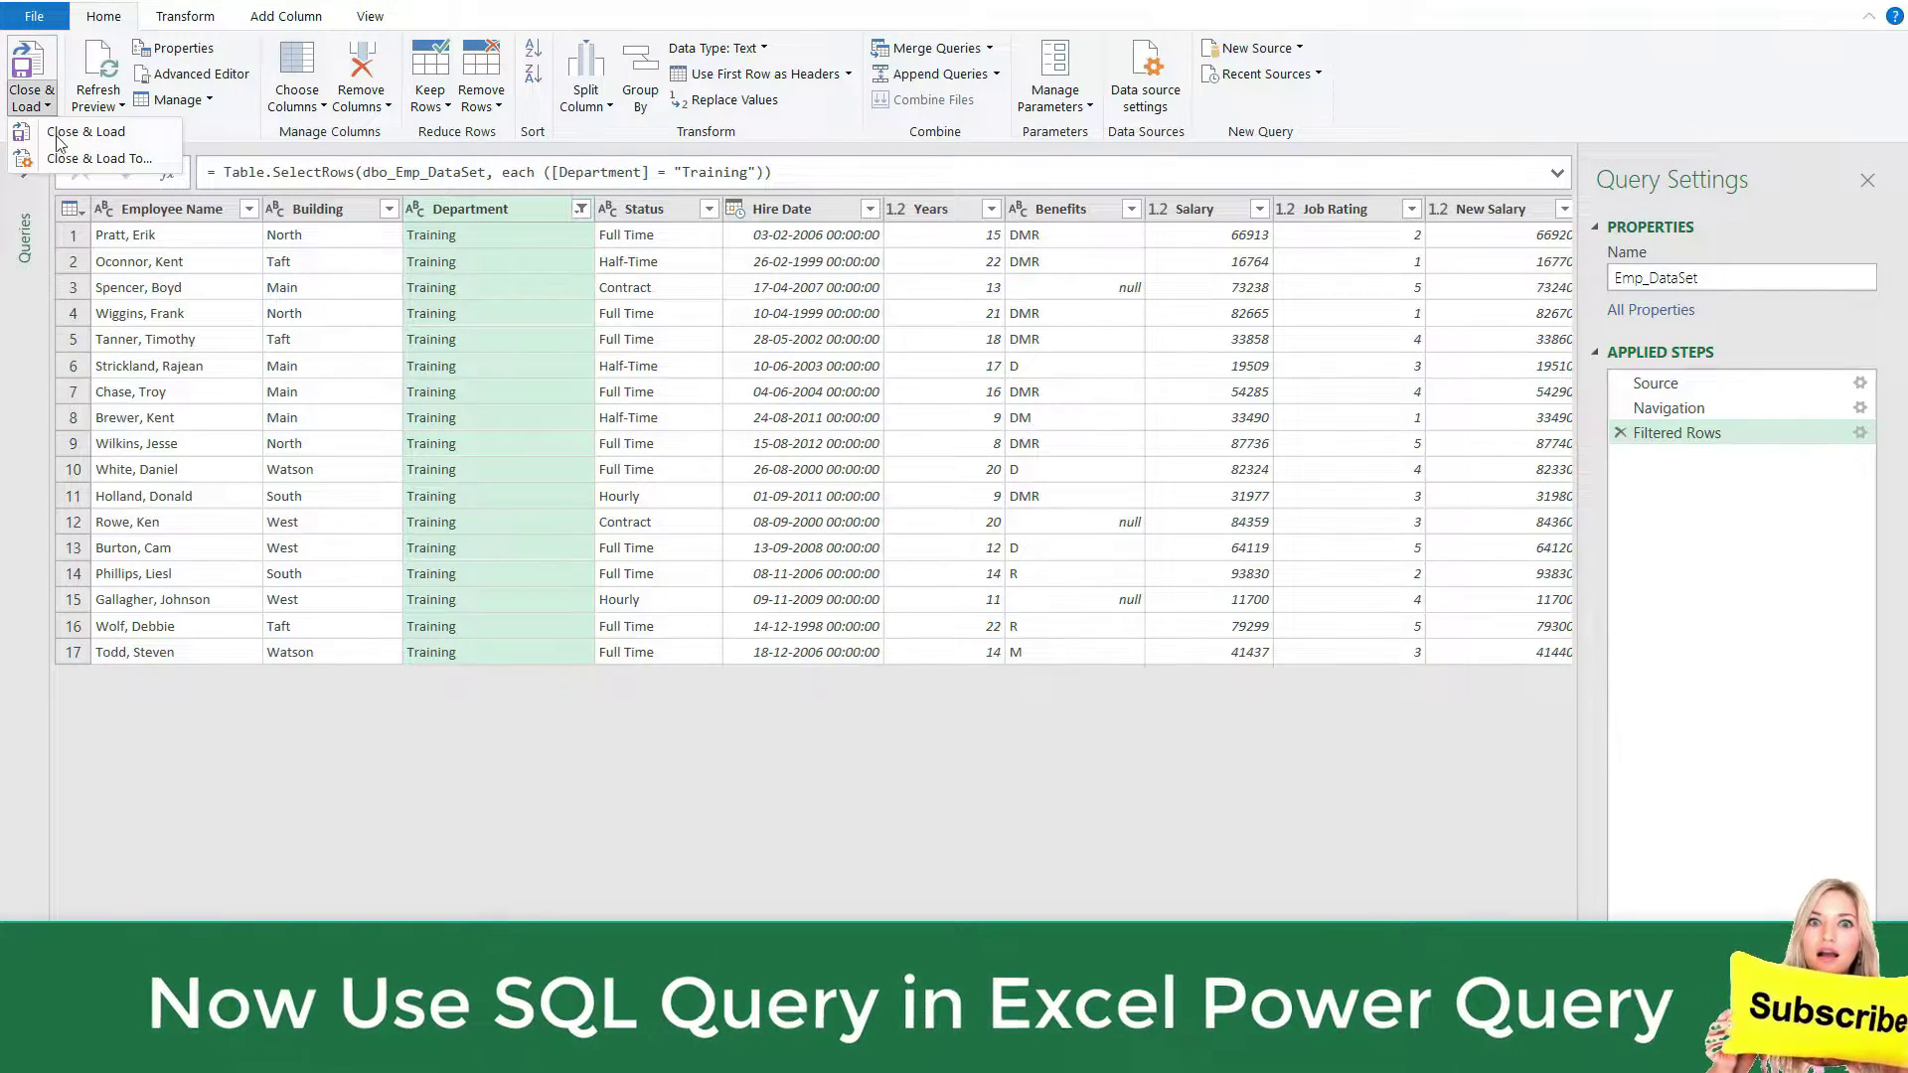
Close & Load the filtered Emp_DataSet query into the workbook as a 17-row Training table.
{"action": "left_click", "coordinate": [59, 137]}
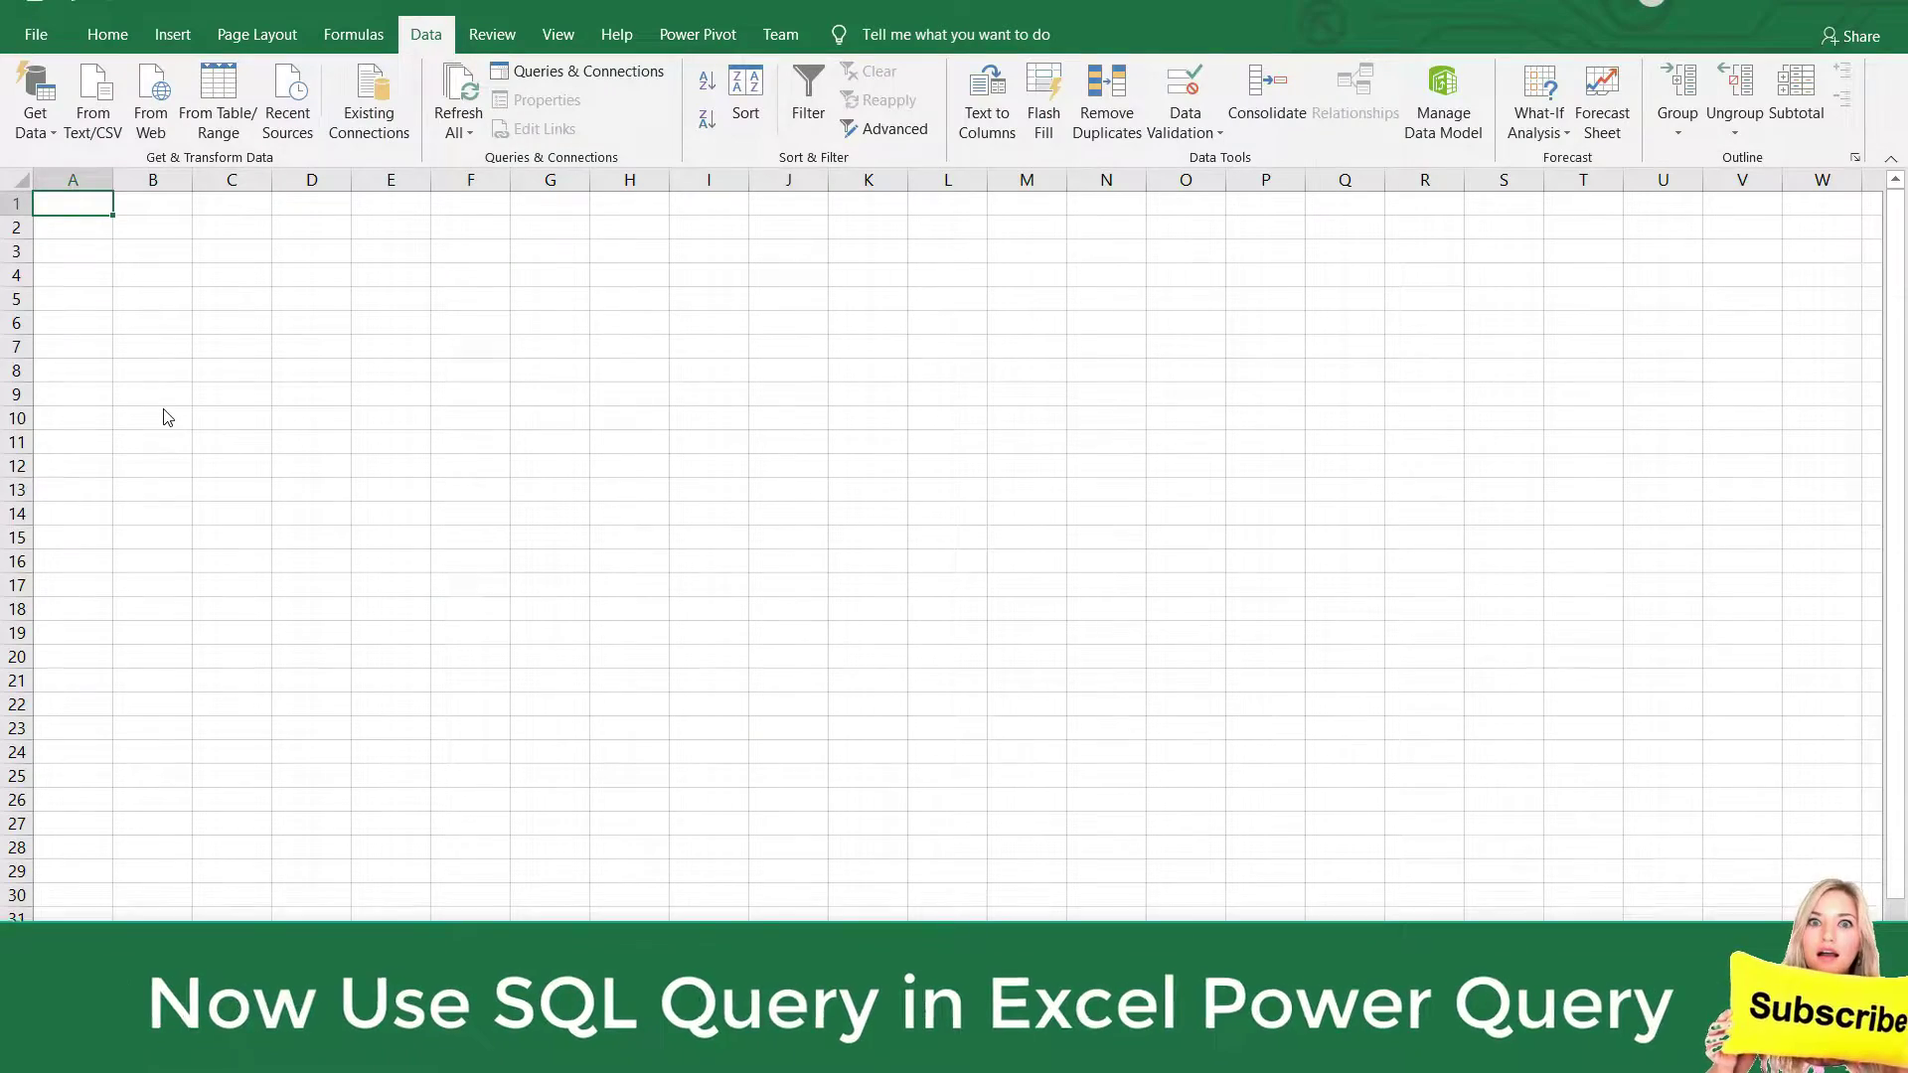
{"action": "left_click", "coordinate": [597, 725]}
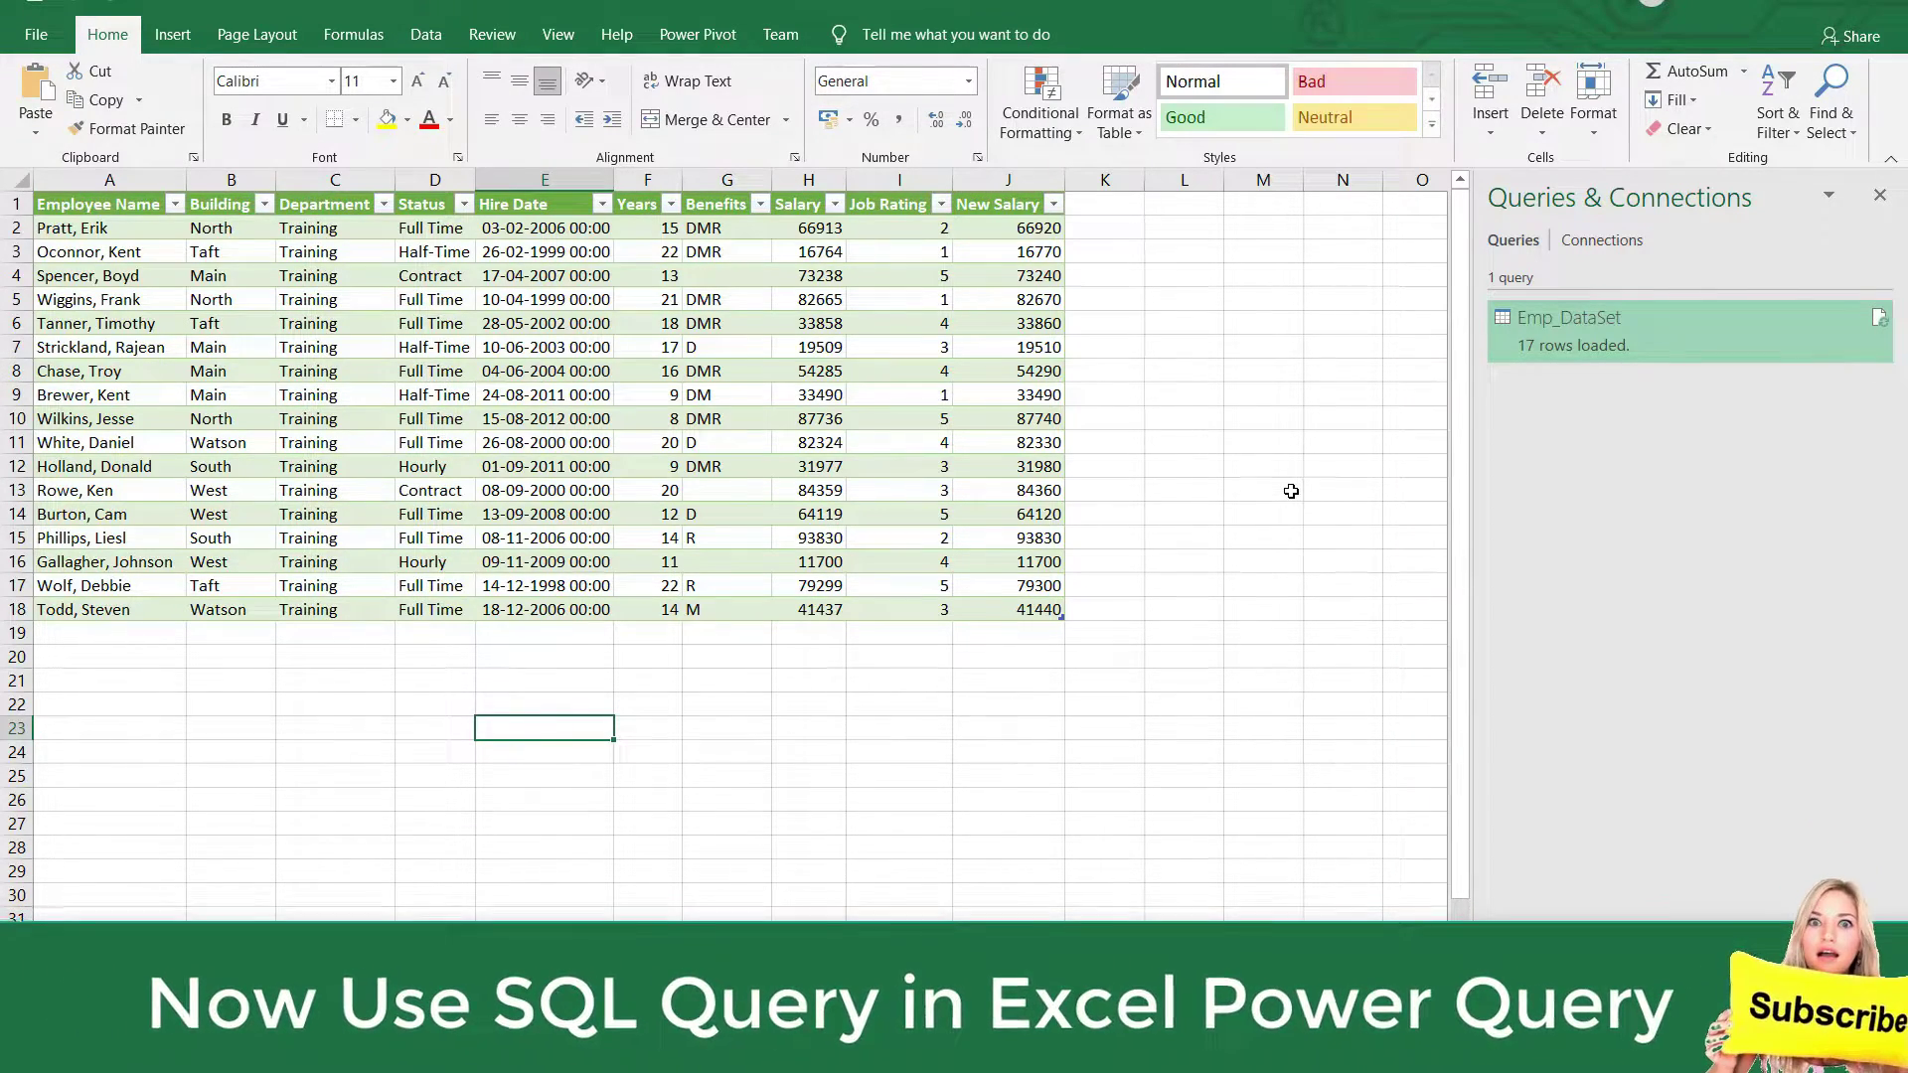
{"action": "left_click", "coordinate": [480, 565]}
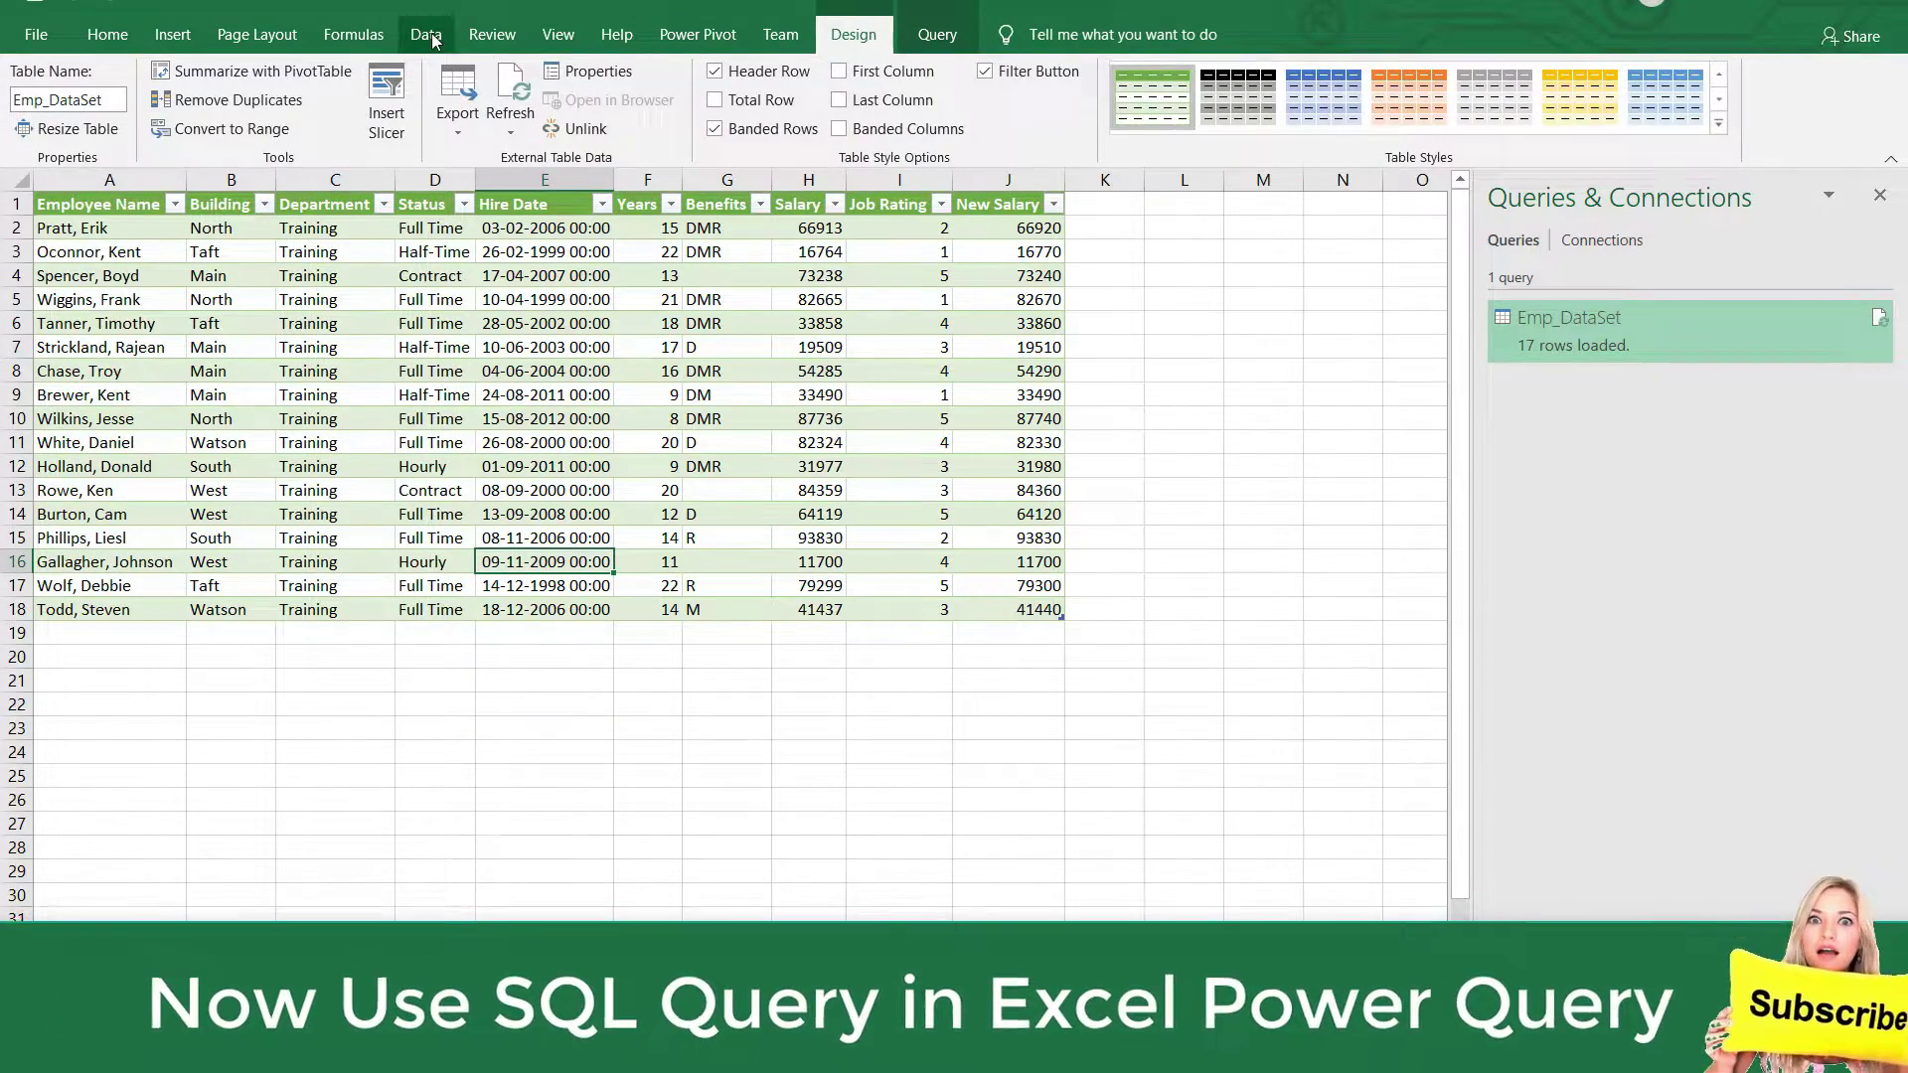
Refresh the Emp_DataSet query with Refresh All, then move to a blank worksheet.
{"action": "left_click", "coordinate": [430, 37]}
{"action": "left_click", "coordinate": [467, 129]}
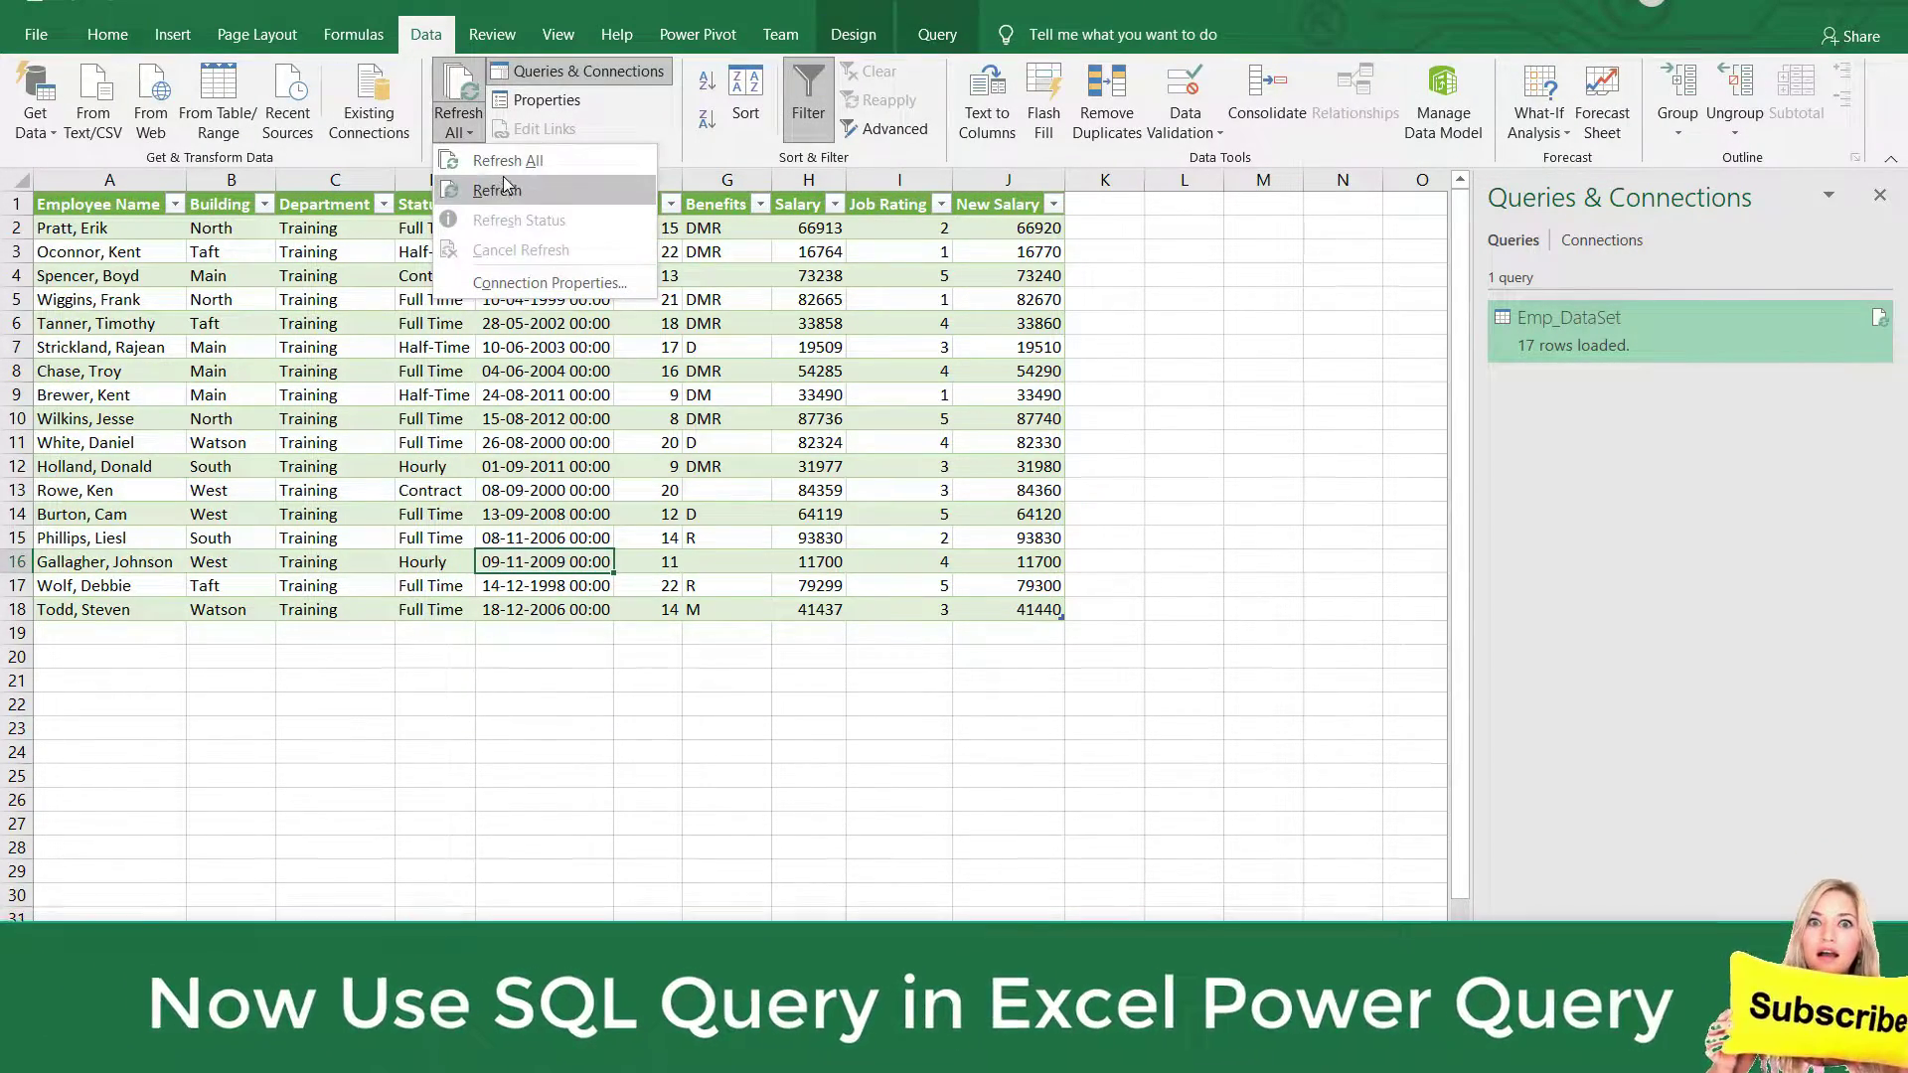
{"action": "left_click", "coordinate": [517, 175]}
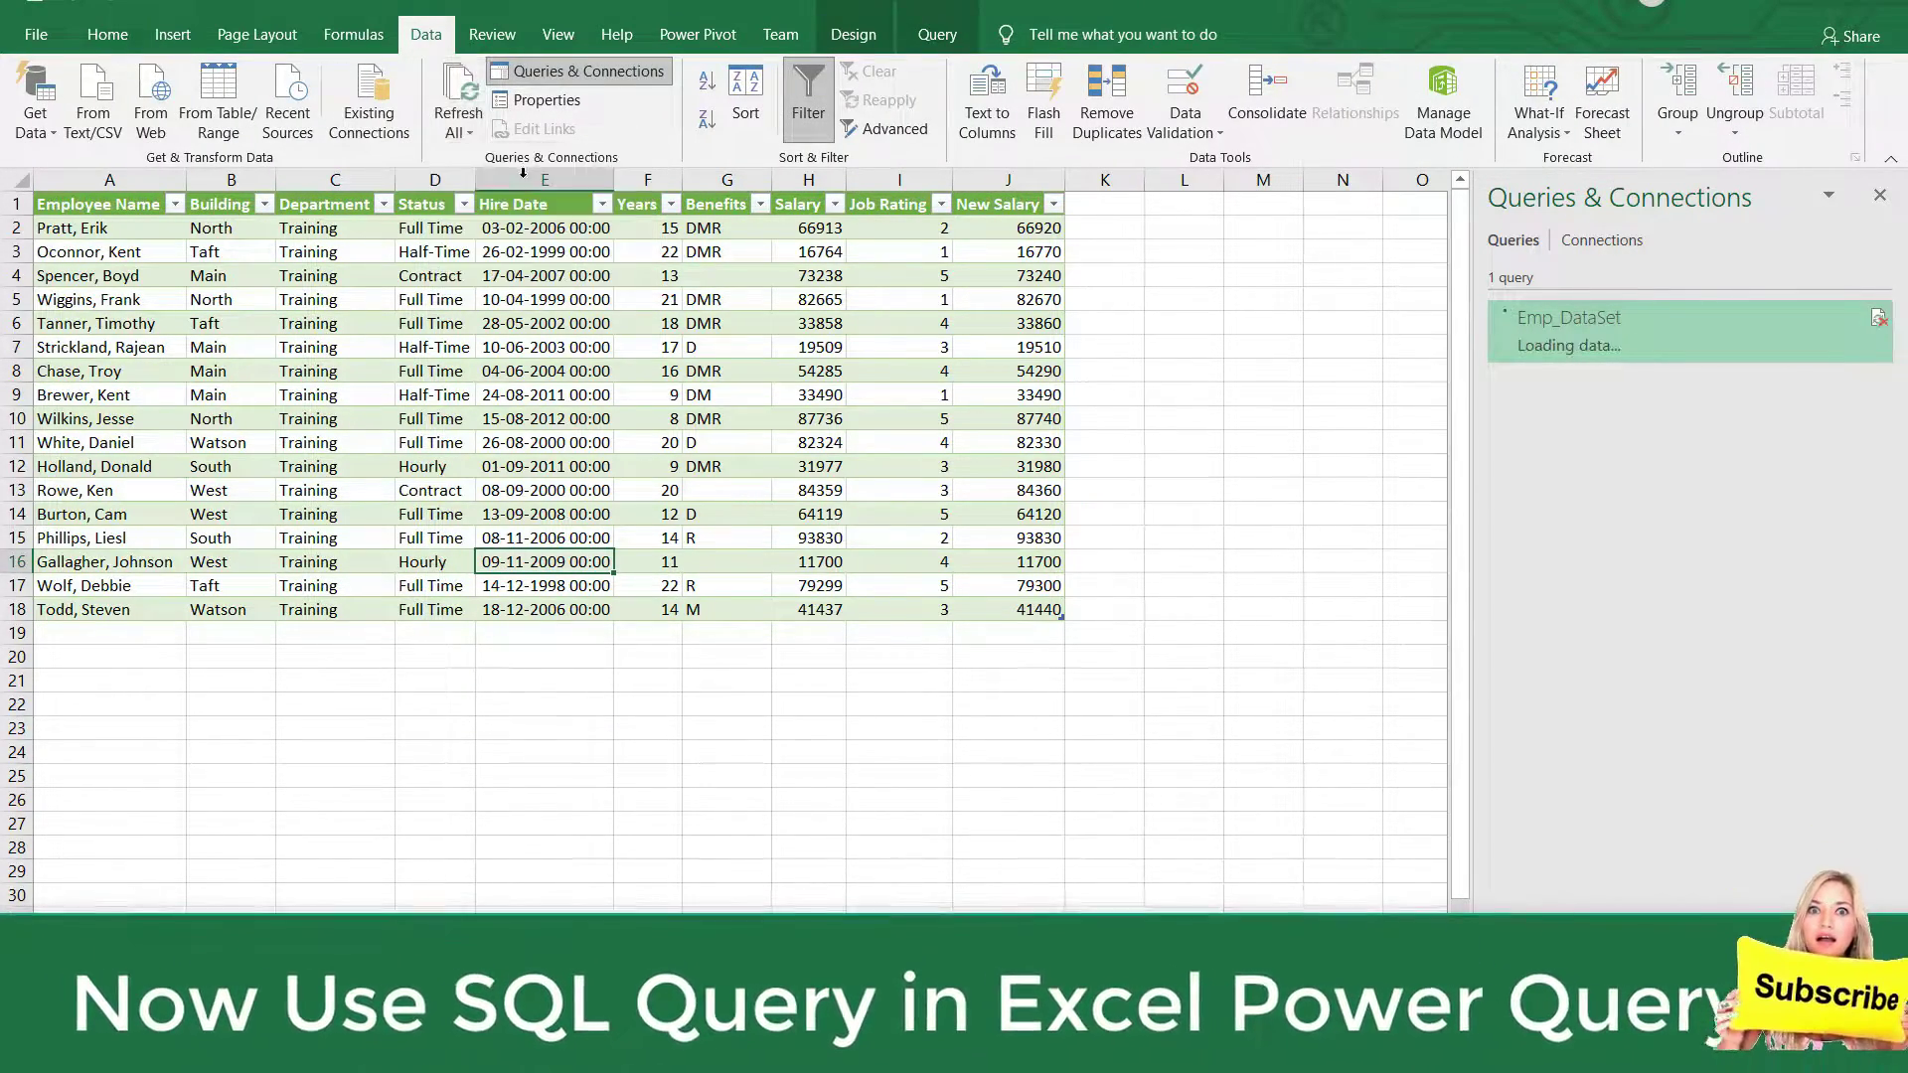
{"action": "left_click", "coordinate": [460, 663]}
{"action": "left_click", "coordinate": [318, 934]}
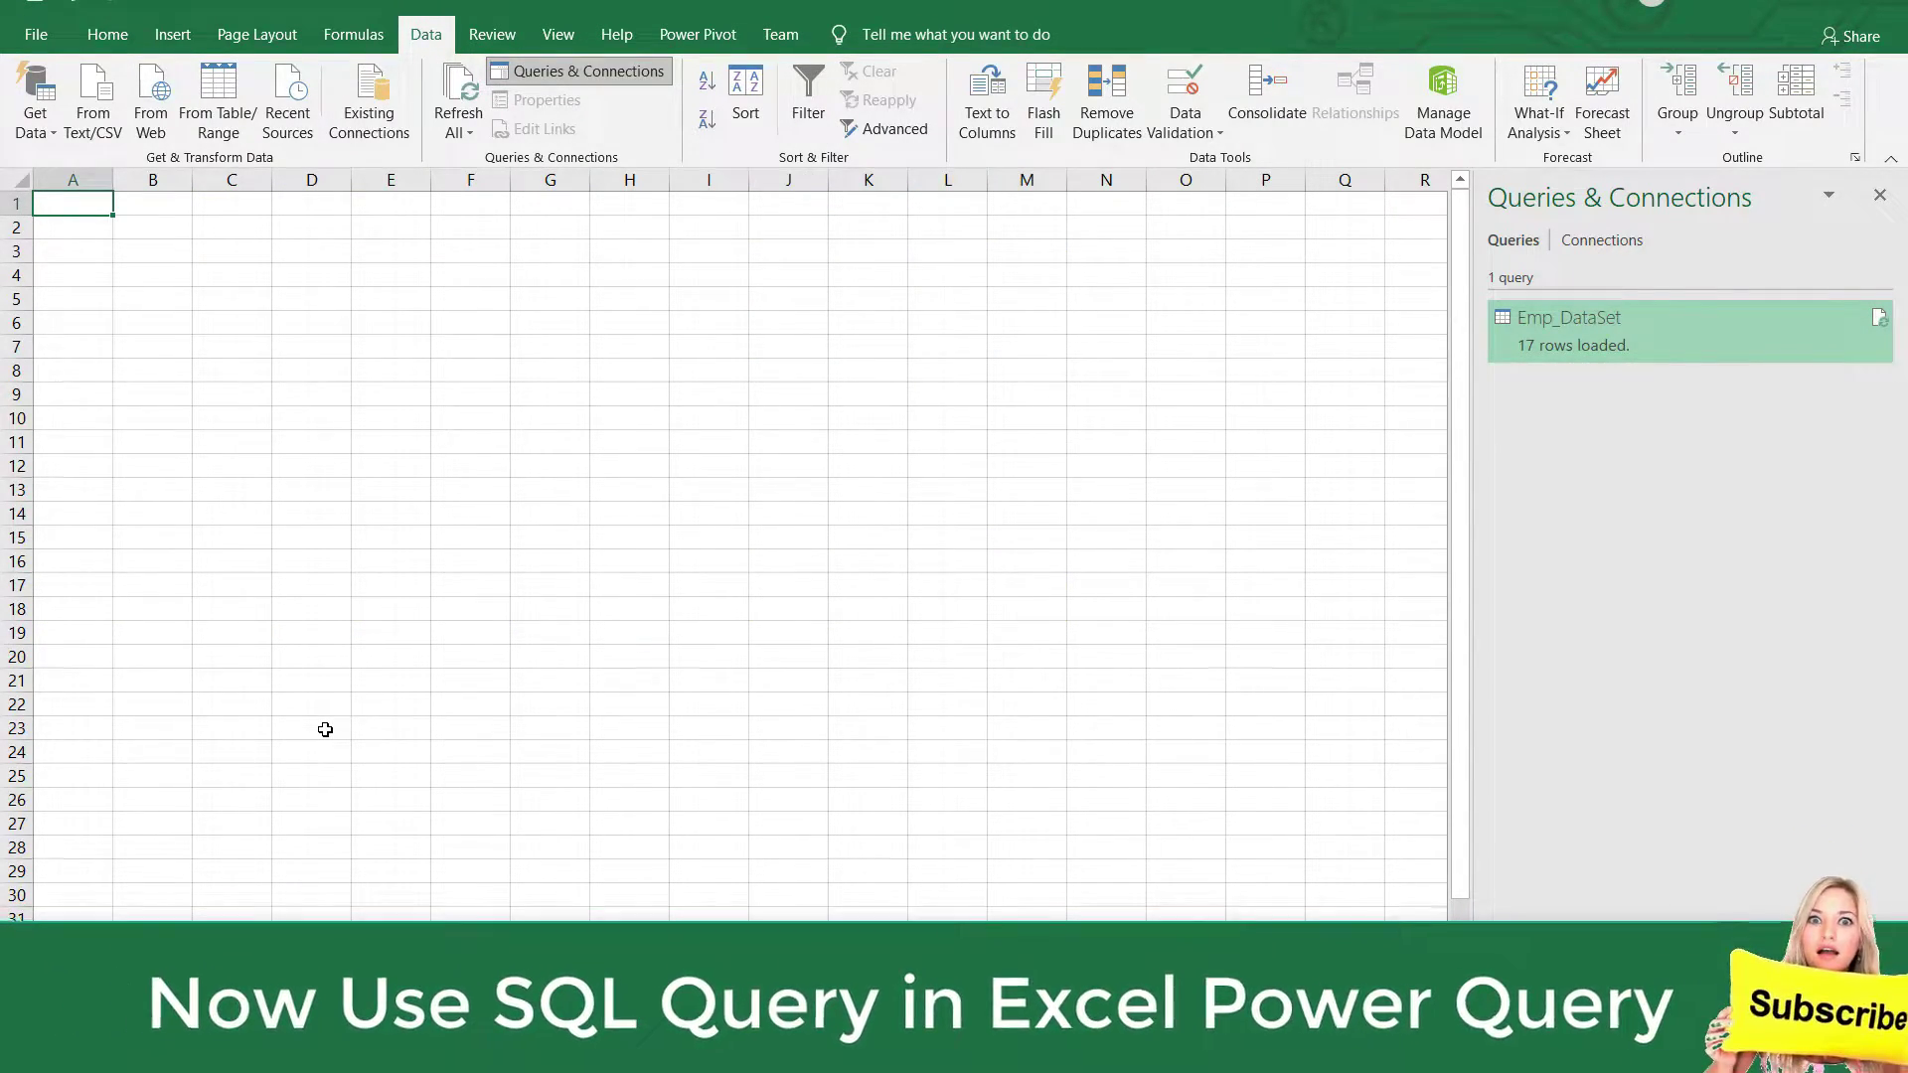
With cell A1 selected, choose From SQL Server Database as the data source.
{"action": "left_click", "coordinate": [78, 225]}
{"action": "left_click", "coordinate": [79, 204]}
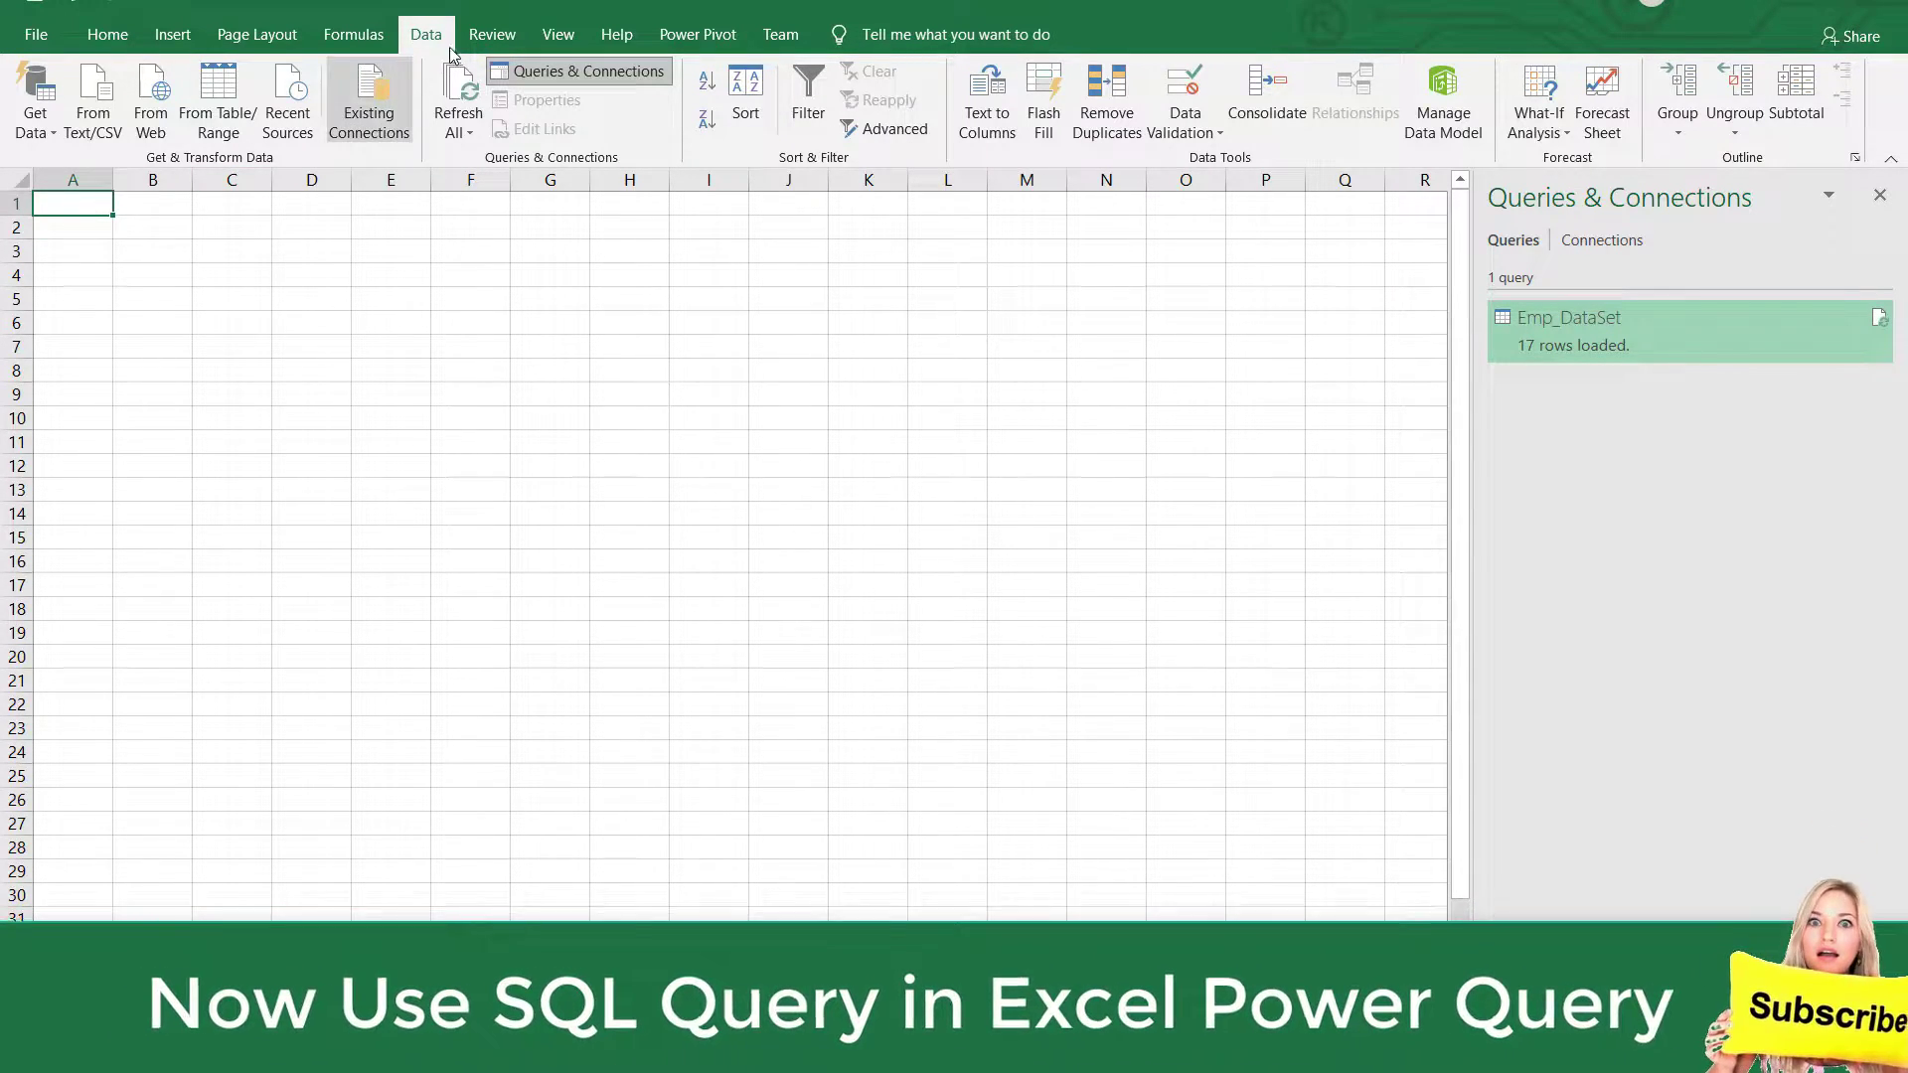
{"action": "left_click", "coordinate": [40, 135]}
{"action": "mouse_move", "coordinate": [134, 236]}
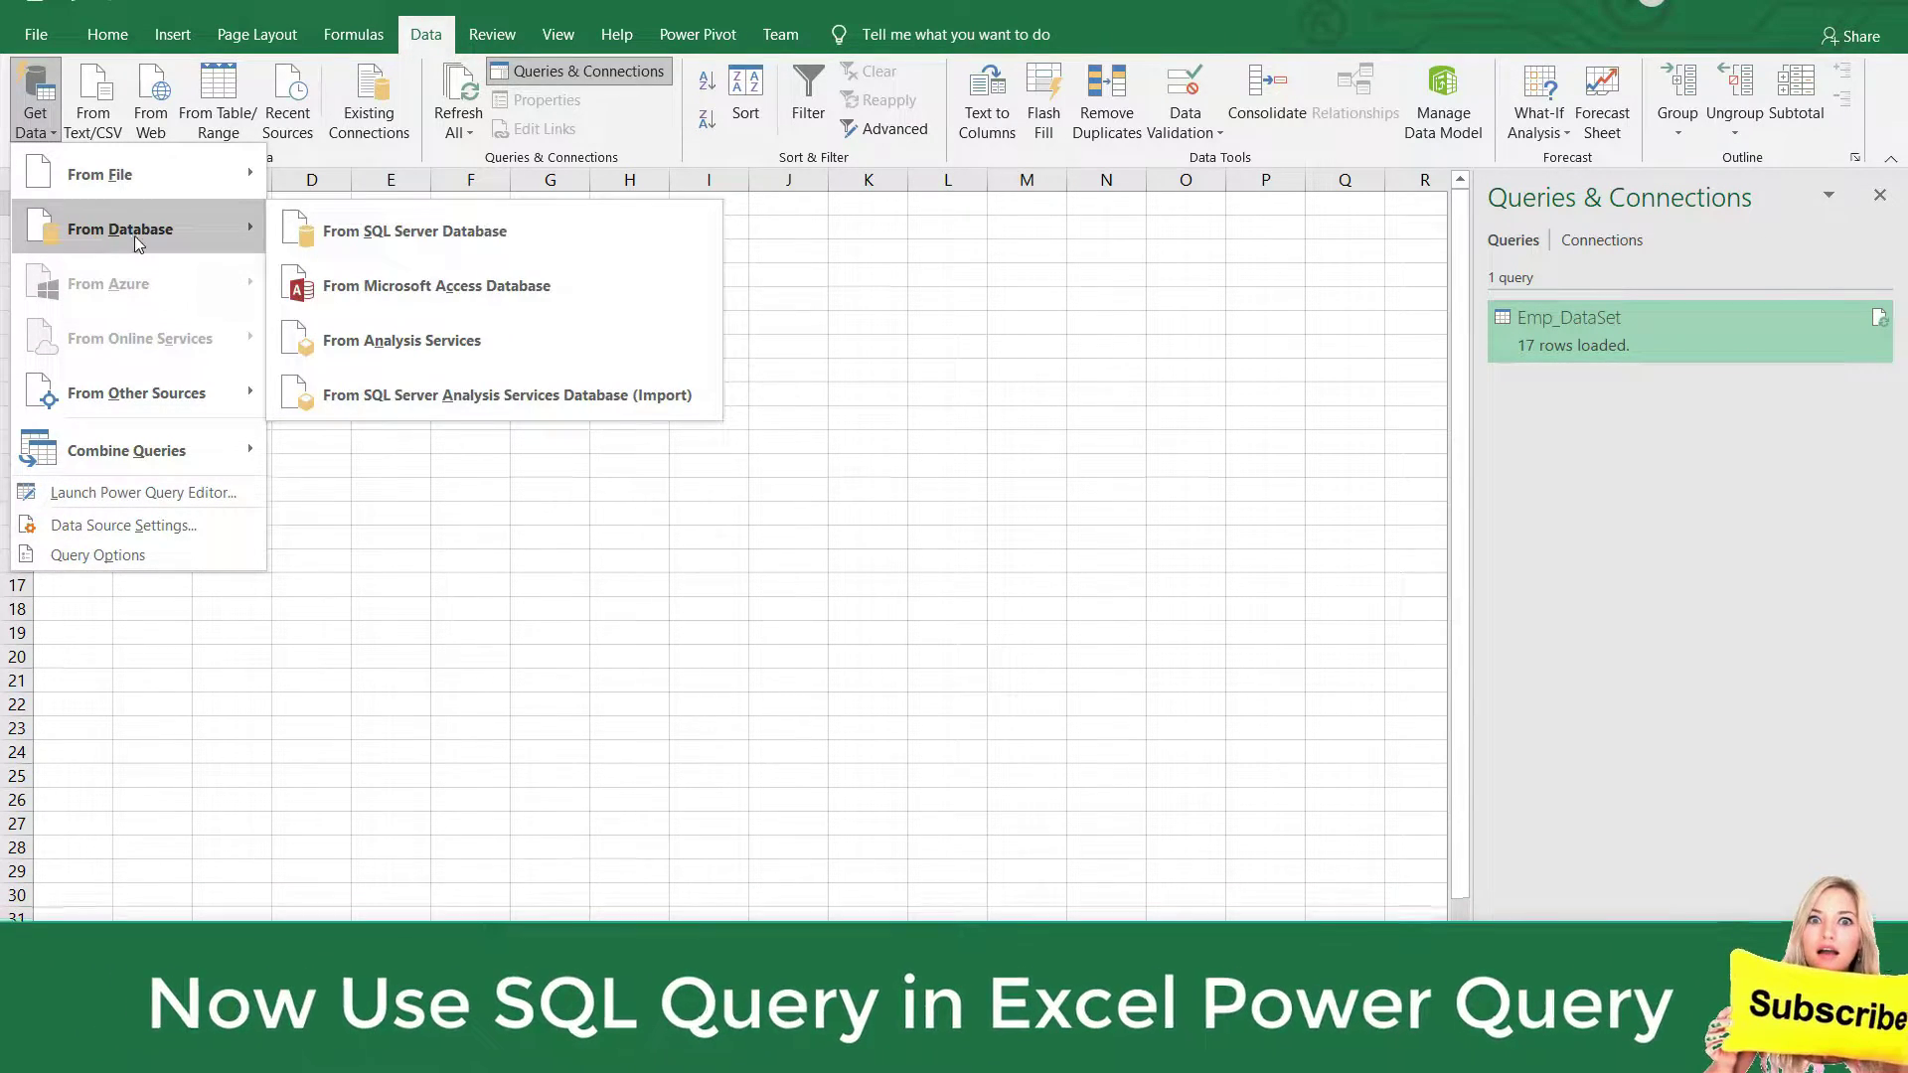
{"action": "left_click", "coordinate": [448, 242]}
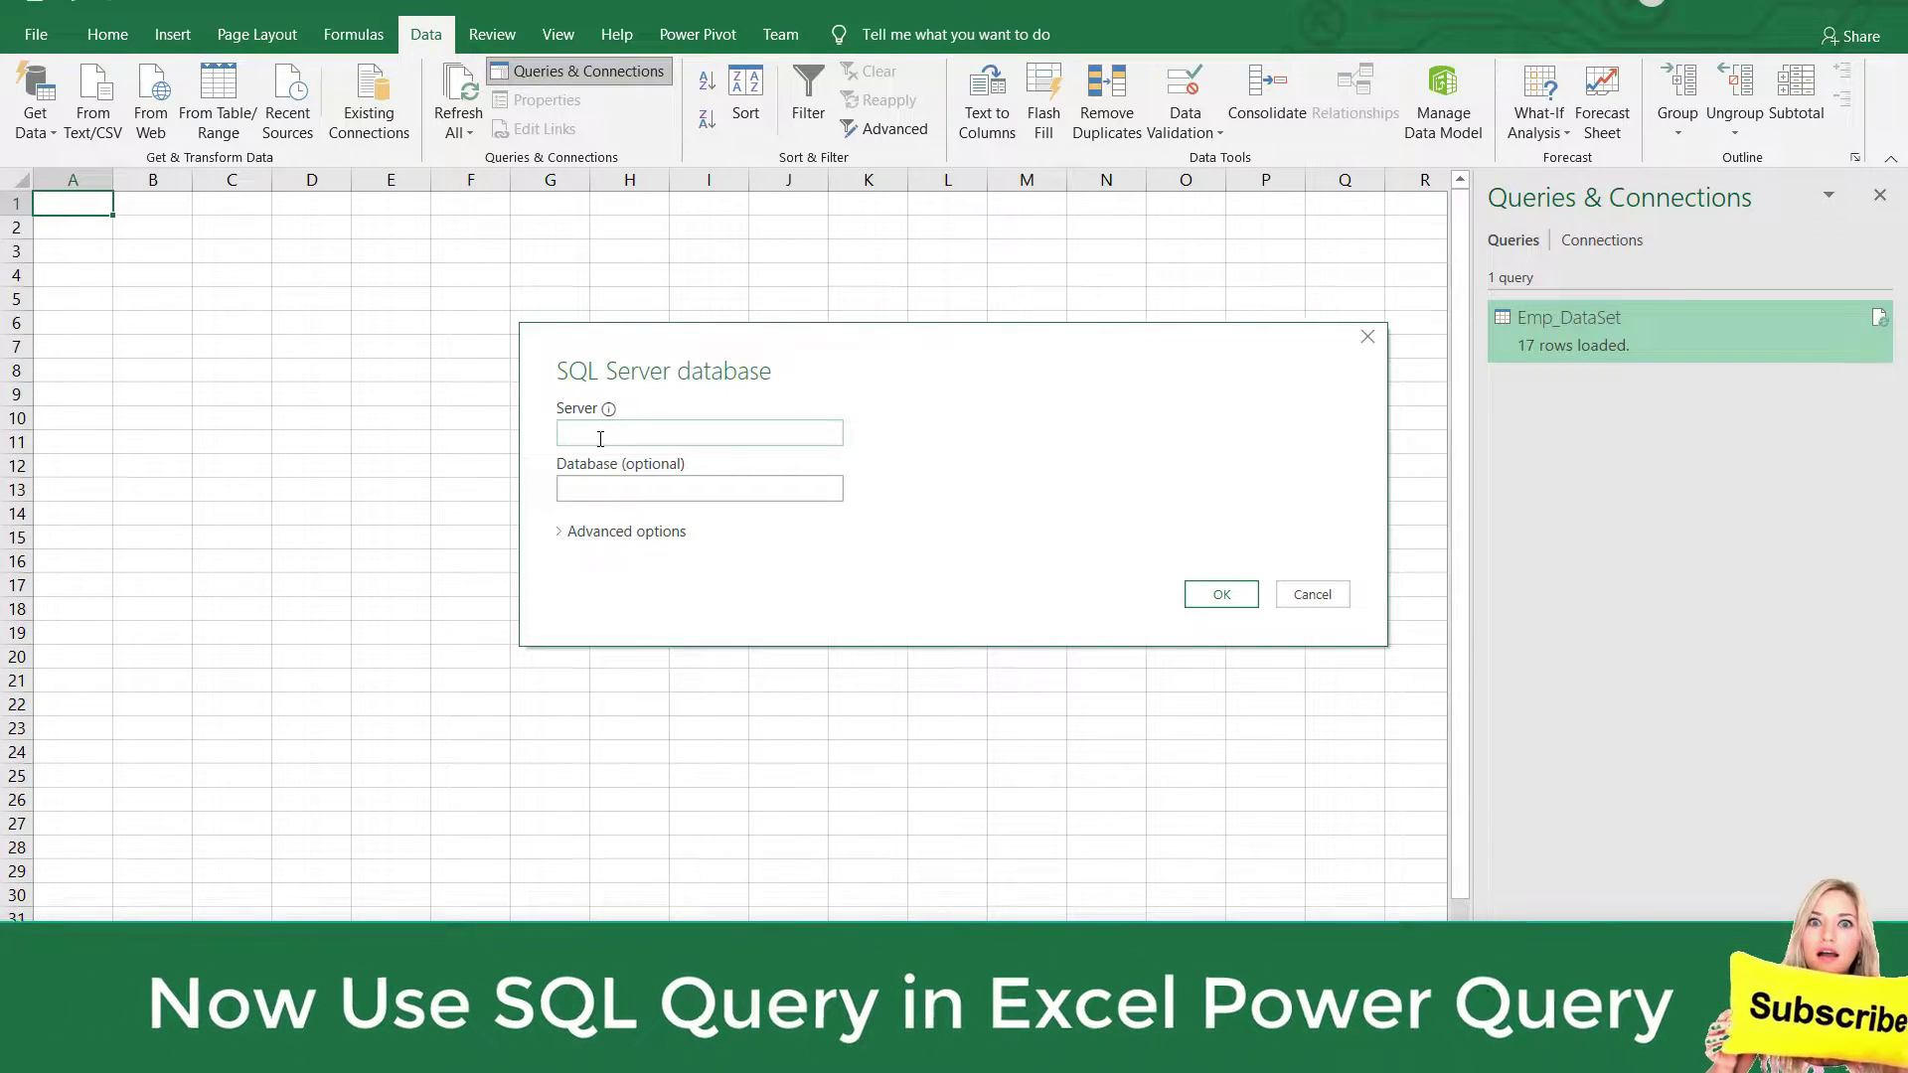
Enter .\SQLEXPRESS as the server and expand the advanced options for a SQL statement.
{"action": "type", "text": ".\\SQLEXPRESS"}
{"action": "left_click", "coordinate": [582, 479]}
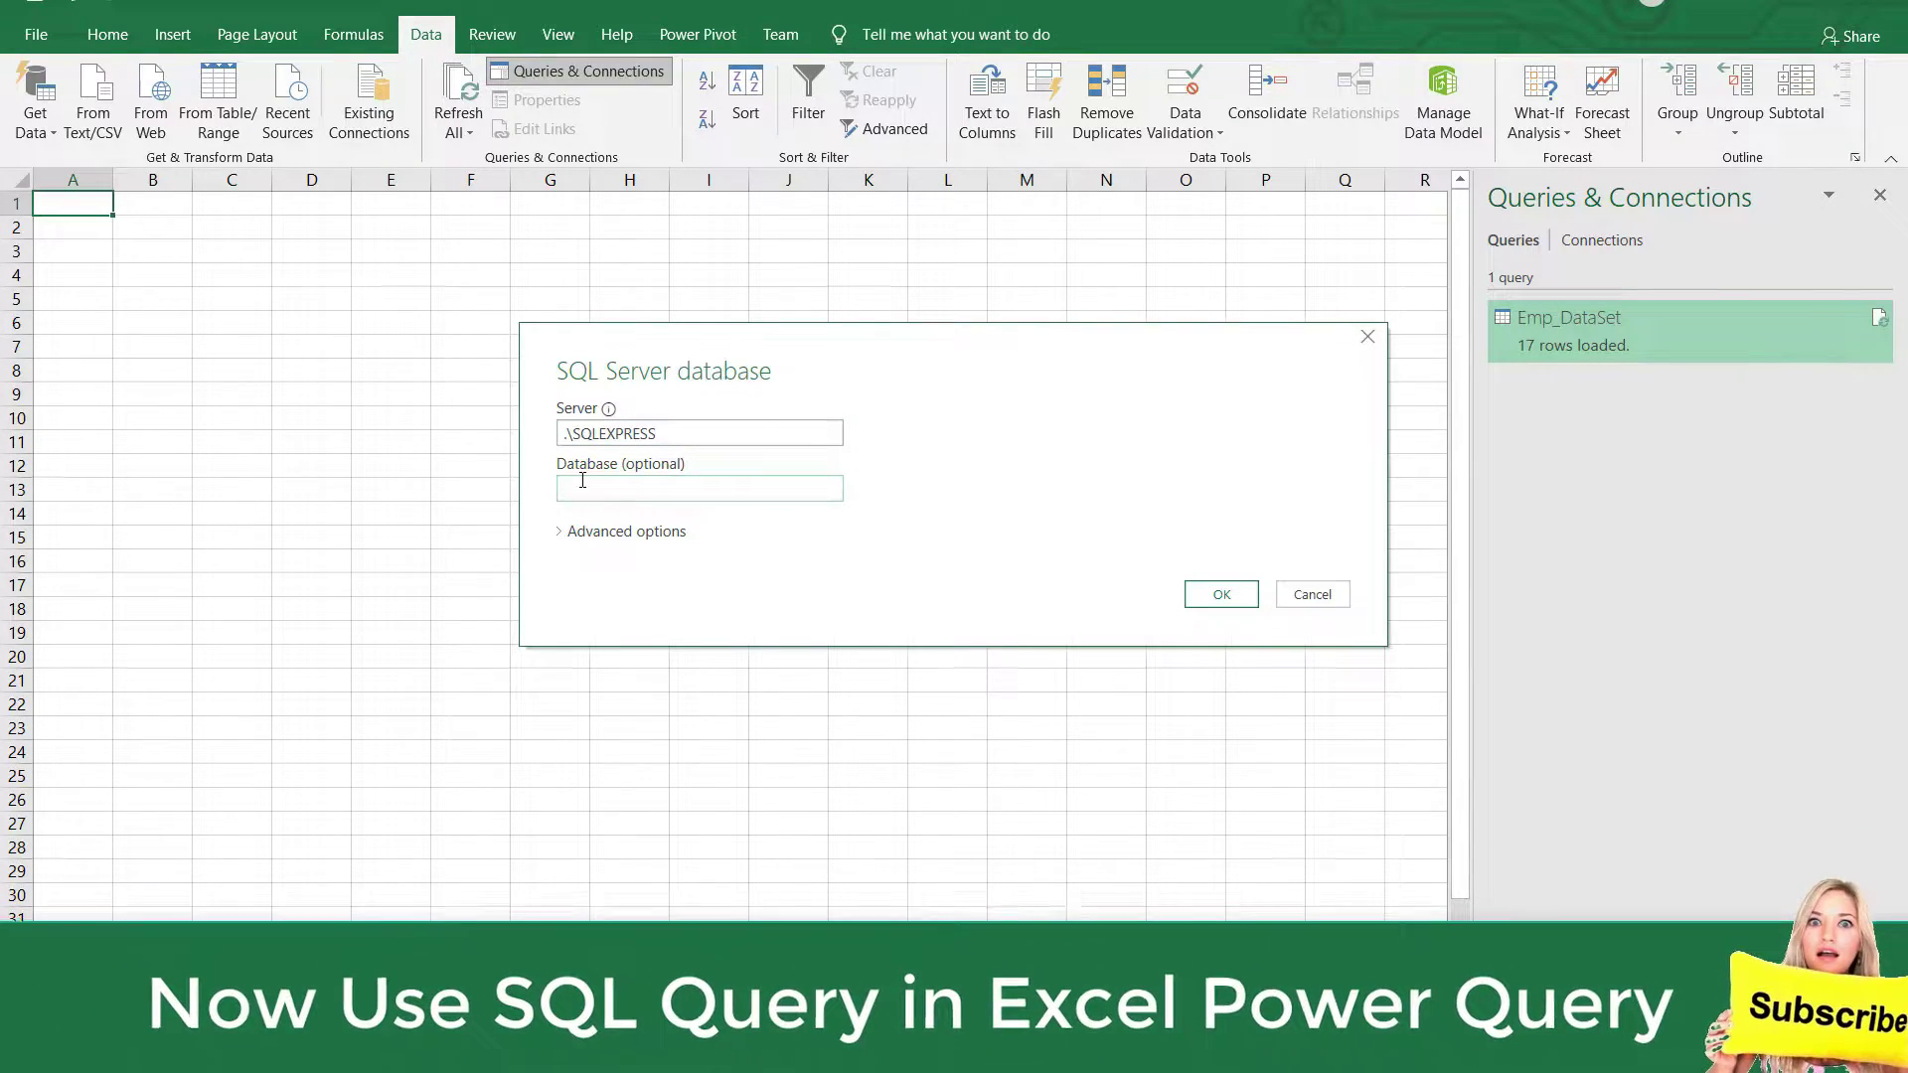
{"action": "left_click", "coordinate": [563, 529]}
{"action": "left_click", "coordinate": [642, 668]}
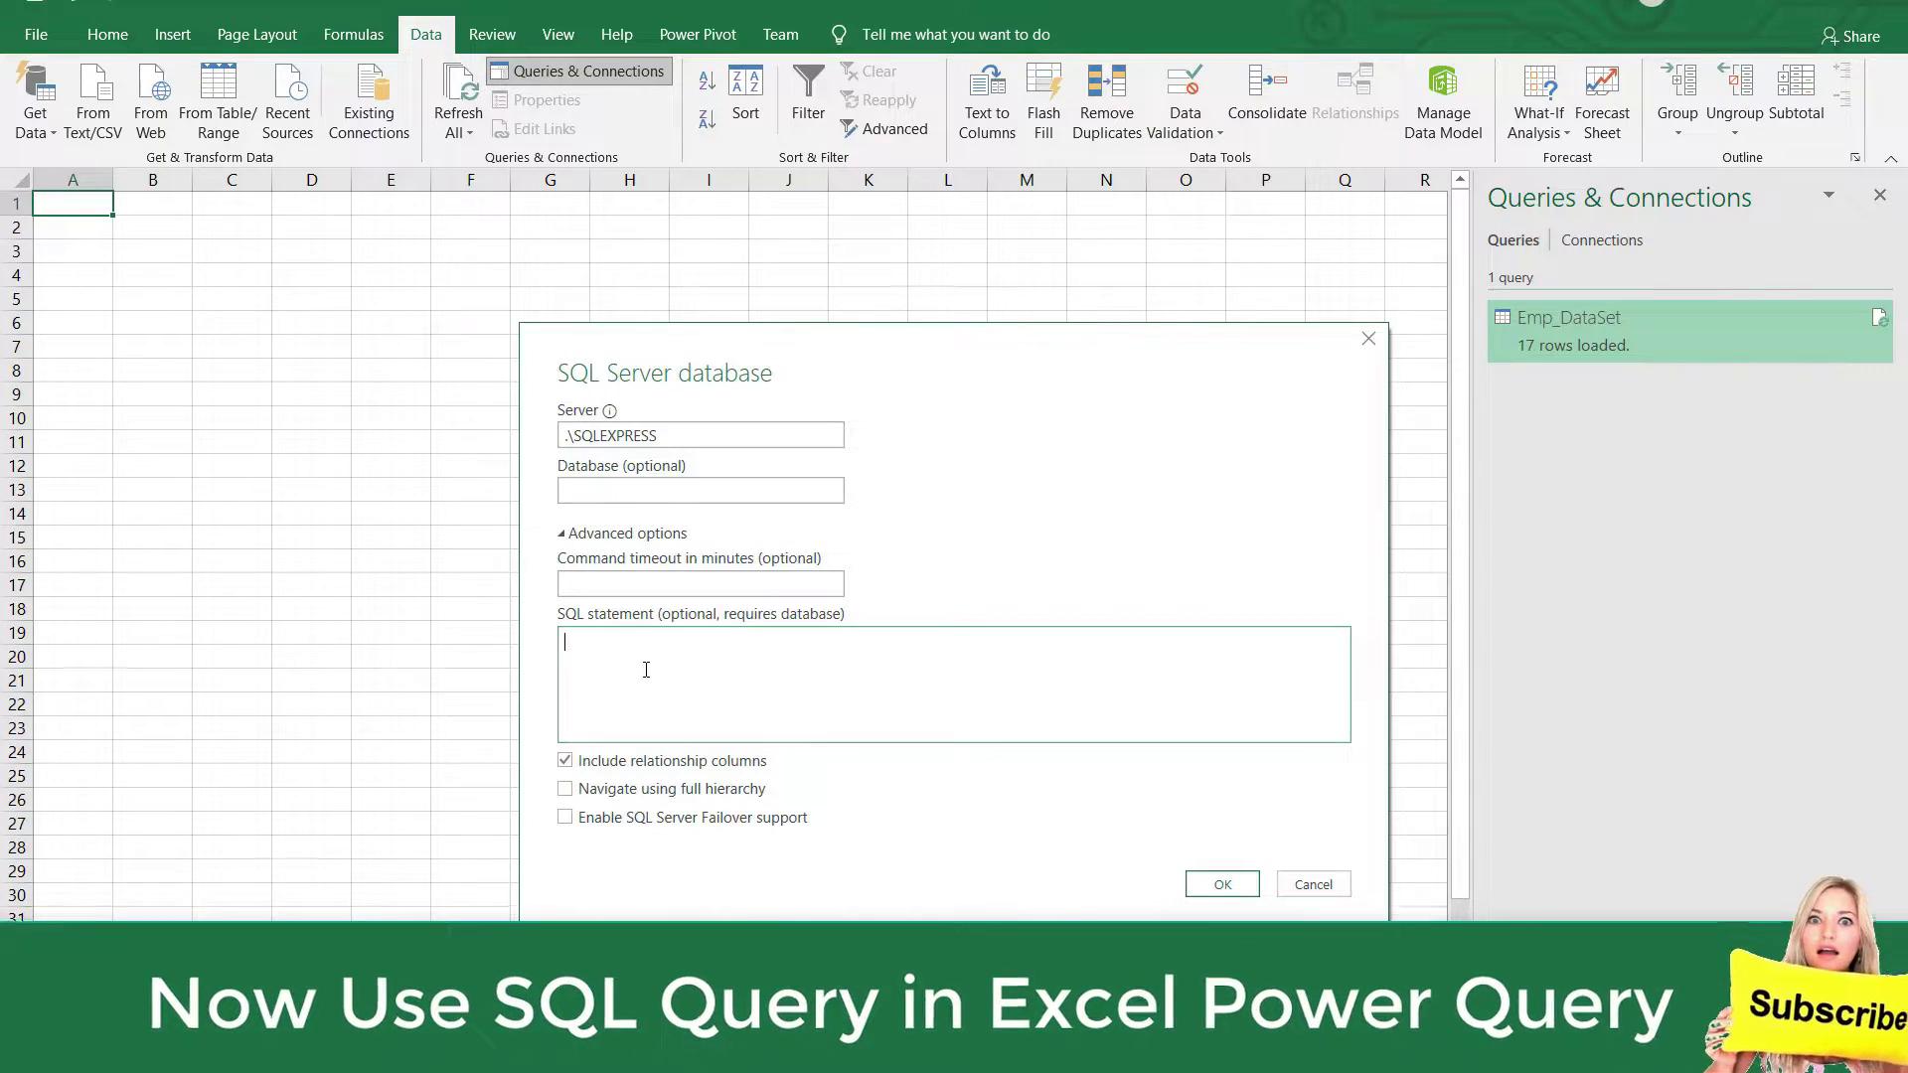
{"action": "left_click", "coordinate": [594, 483]}
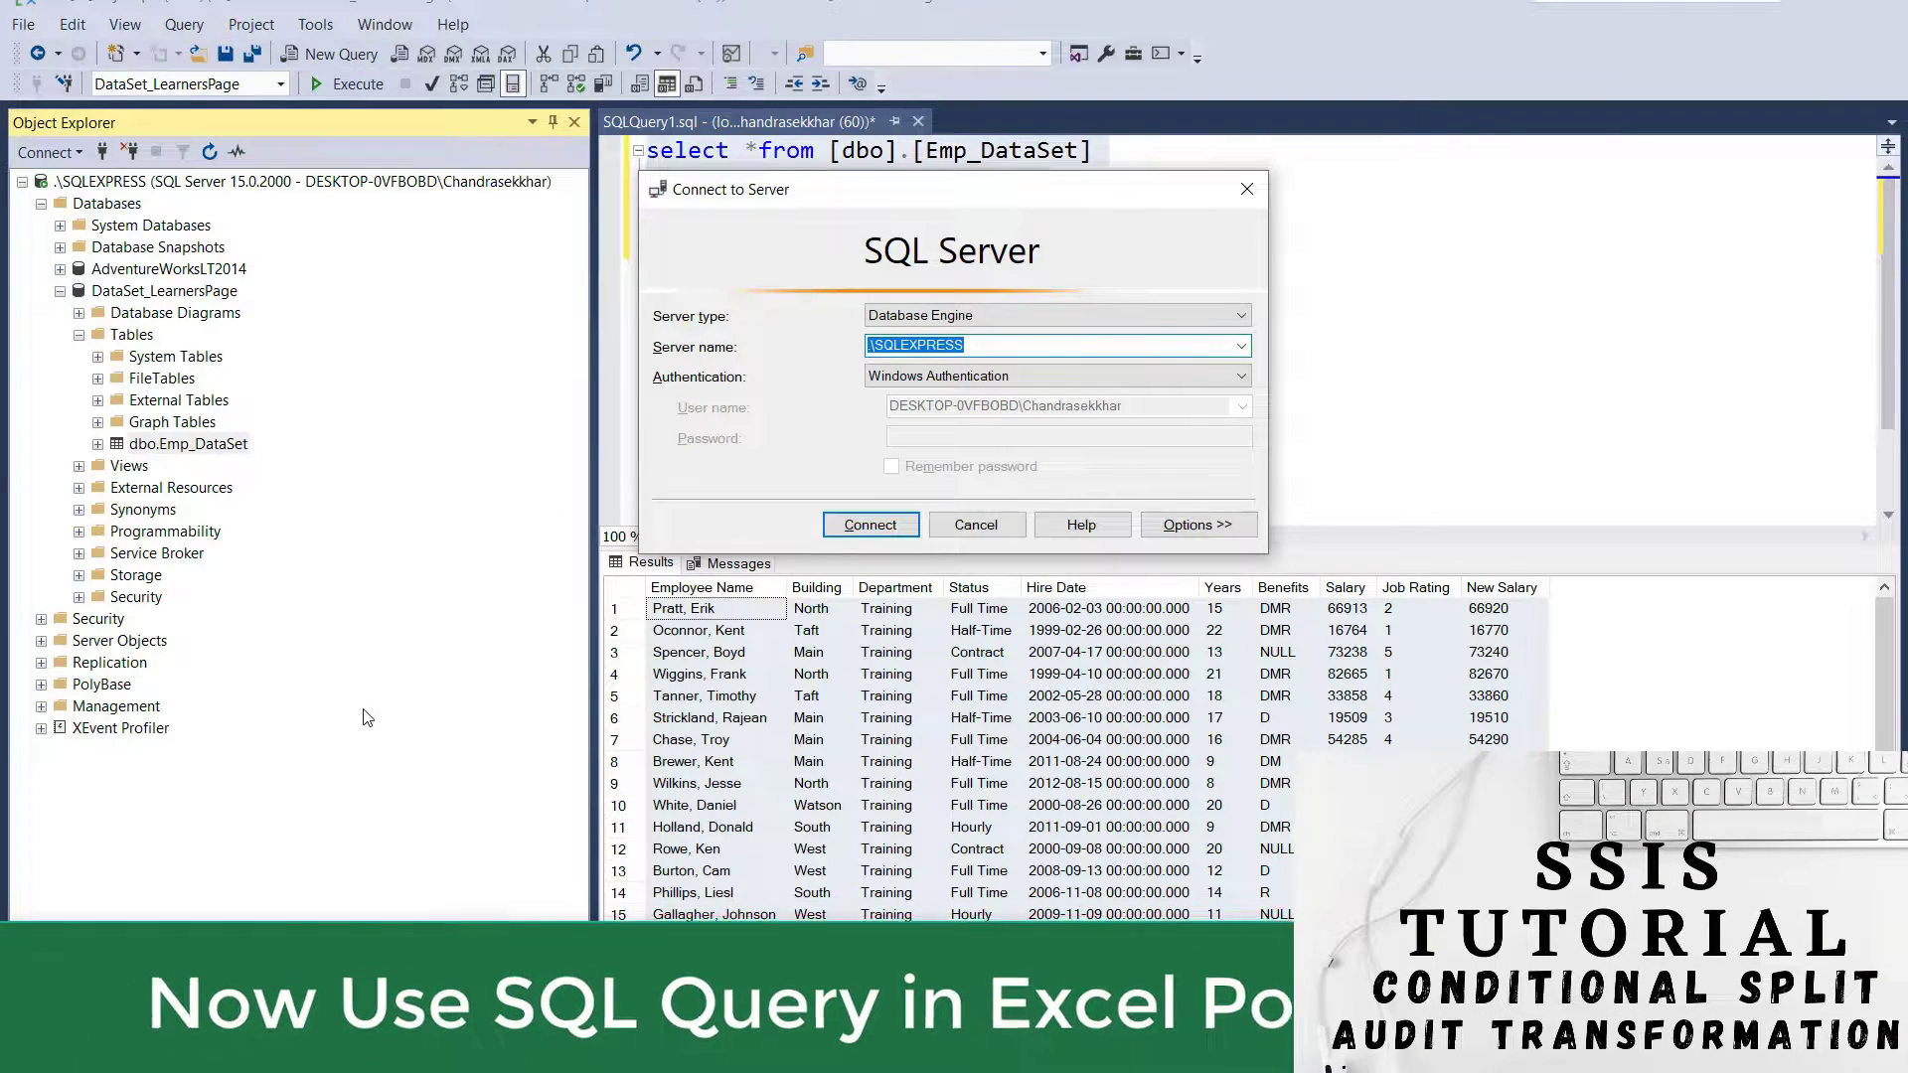
Cancel the SSMS connect prompt and paste DataSet_LearnersPage as the database name.
{"action": "left_click", "coordinate": [976, 525]}
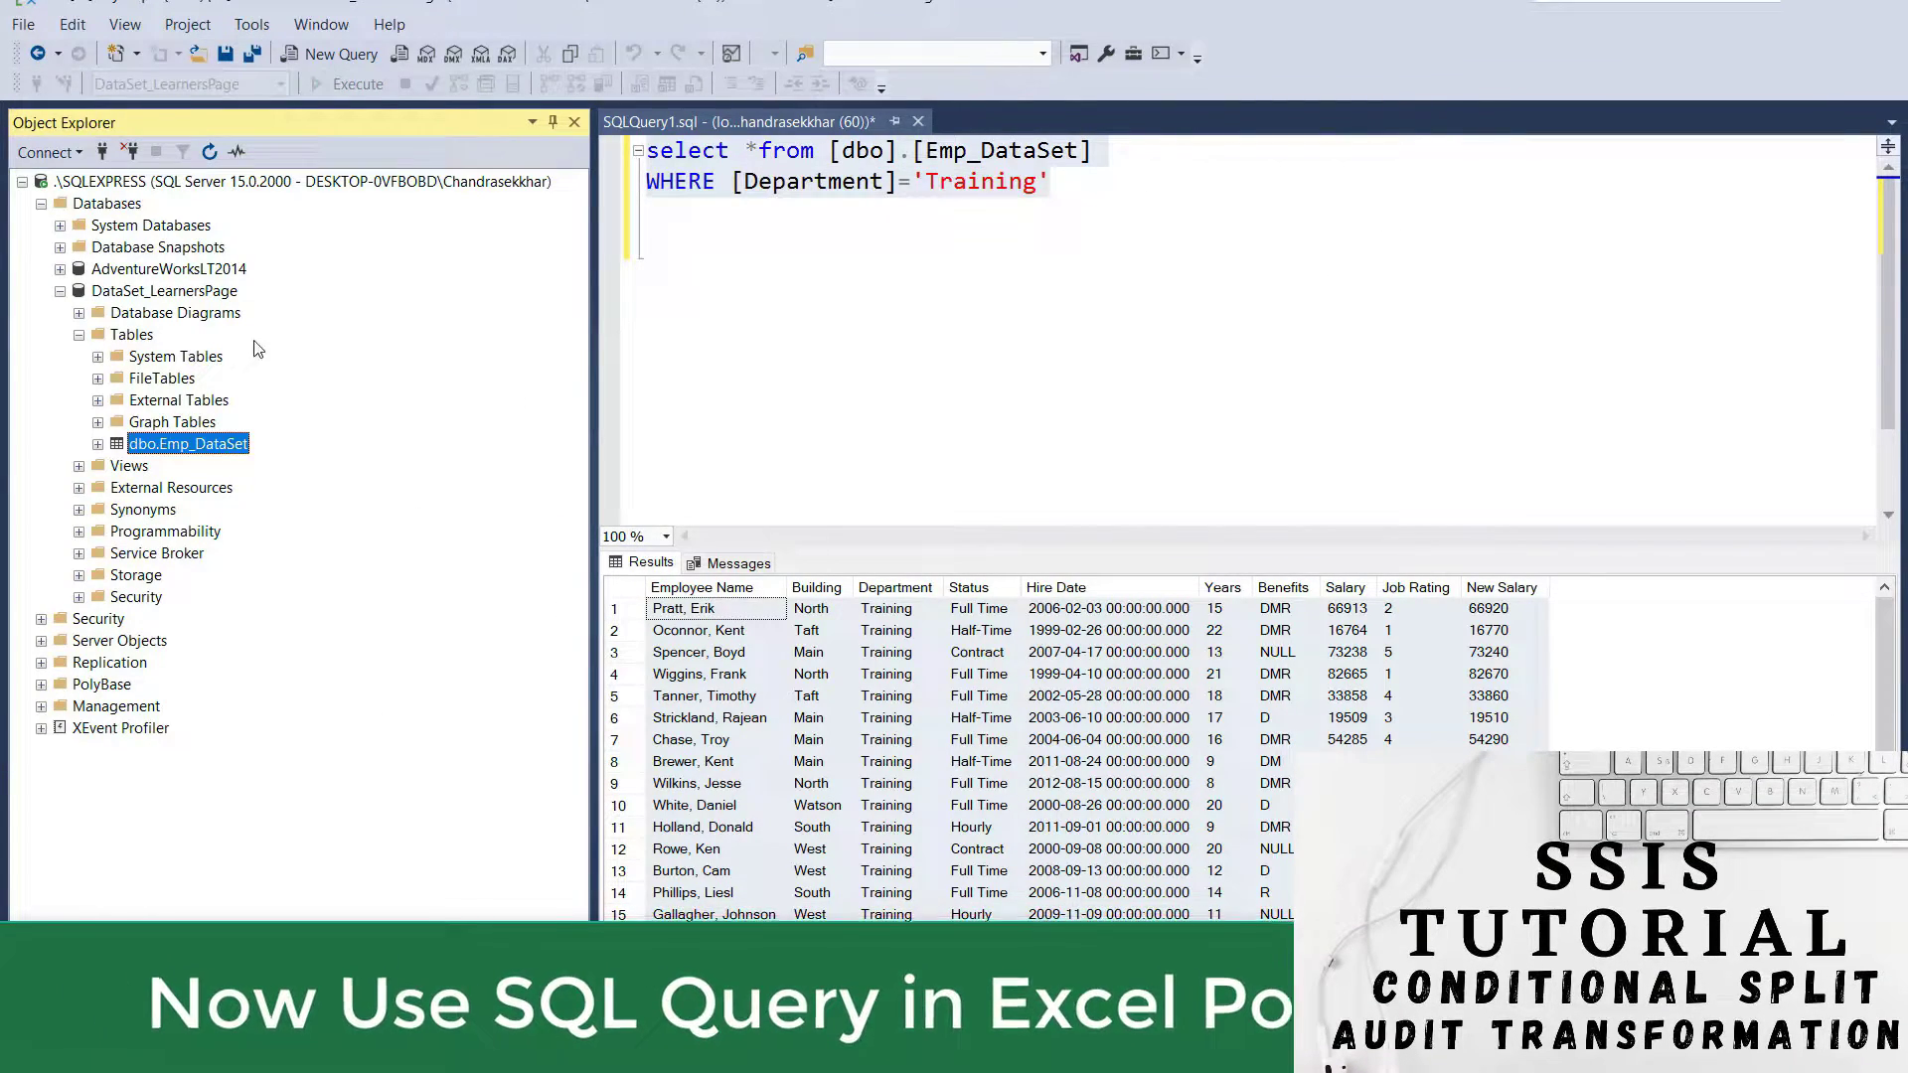
{"action": "left_click", "coordinate": [206, 292]}
{"action": "left_click", "coordinate": [205, 292]}
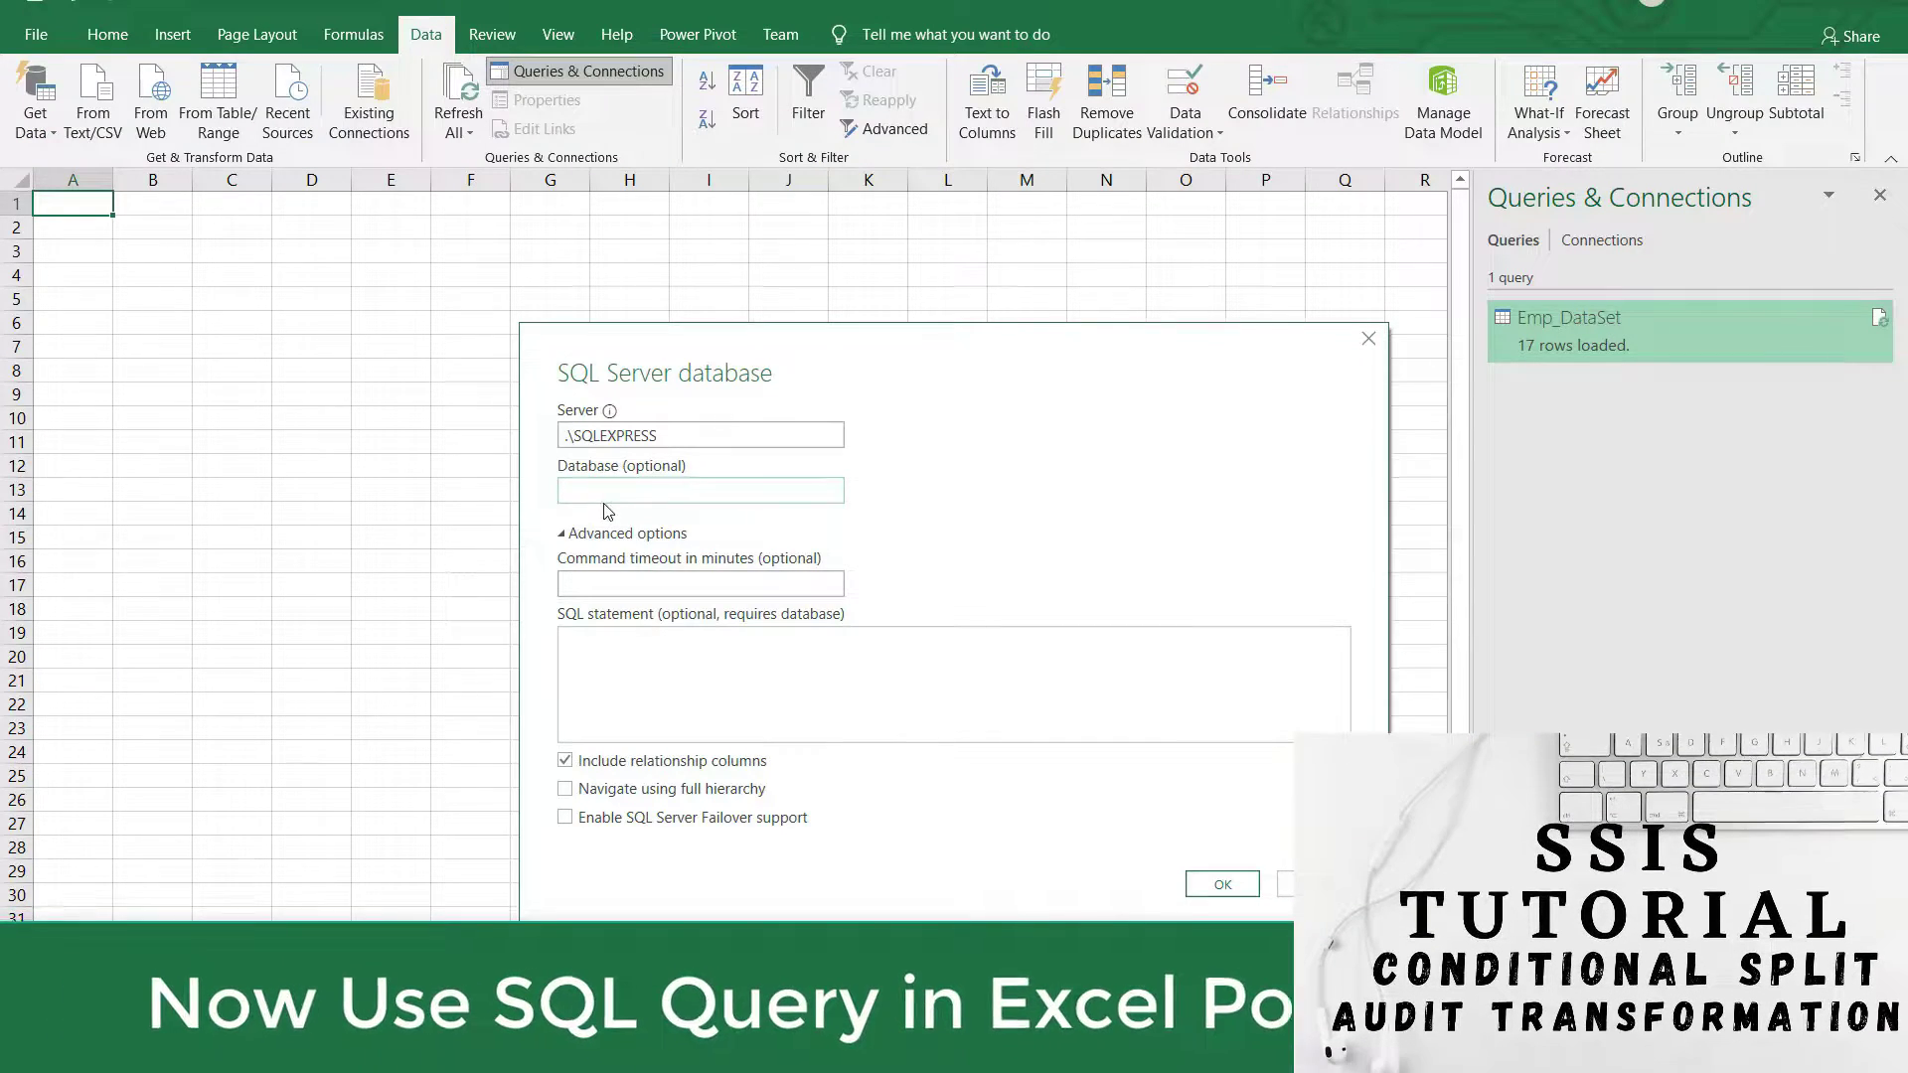
{"action": "type", "text": "DataSet_LearnersPage"}
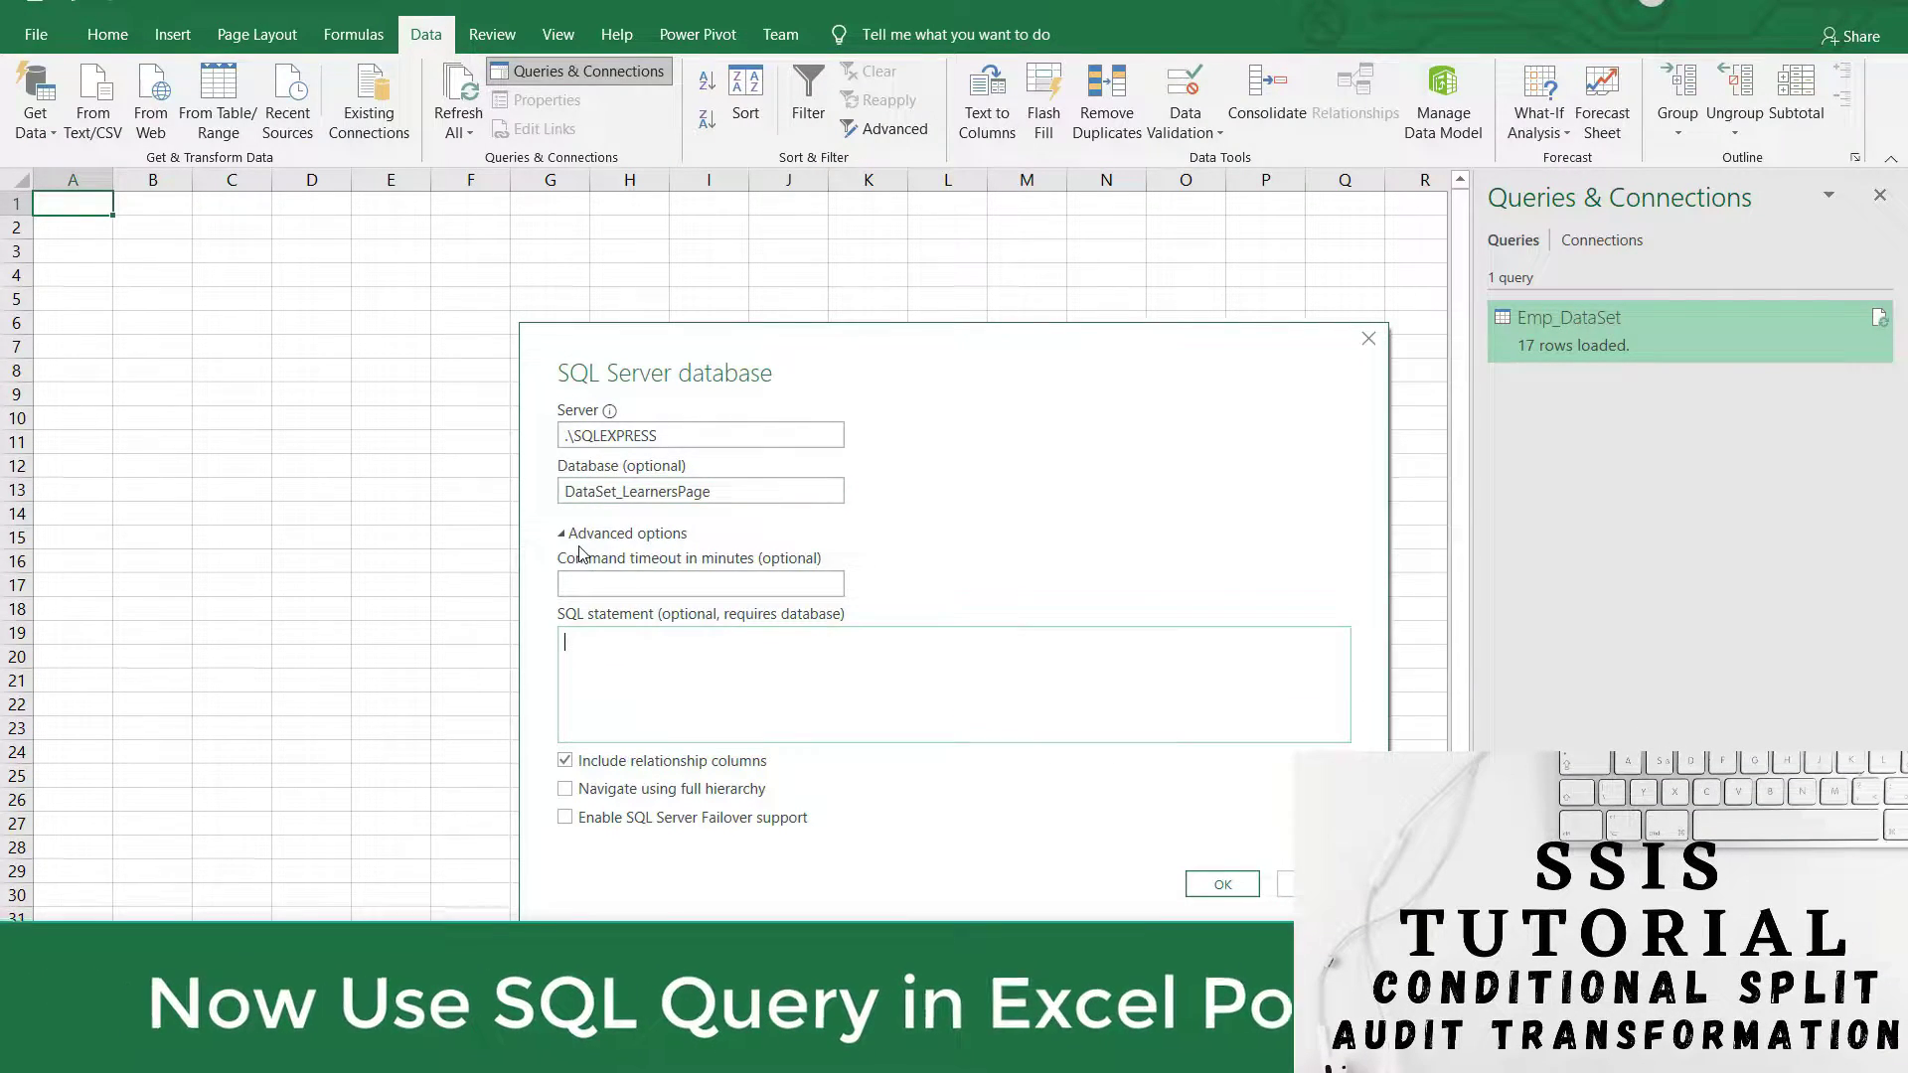
{"action": "left_click", "coordinate": [627, 659]}
Copy the Training-department WHERE query from SSMS into the SQL statement box and confirm.
{"action": "key", "text": "alt+Tab"}
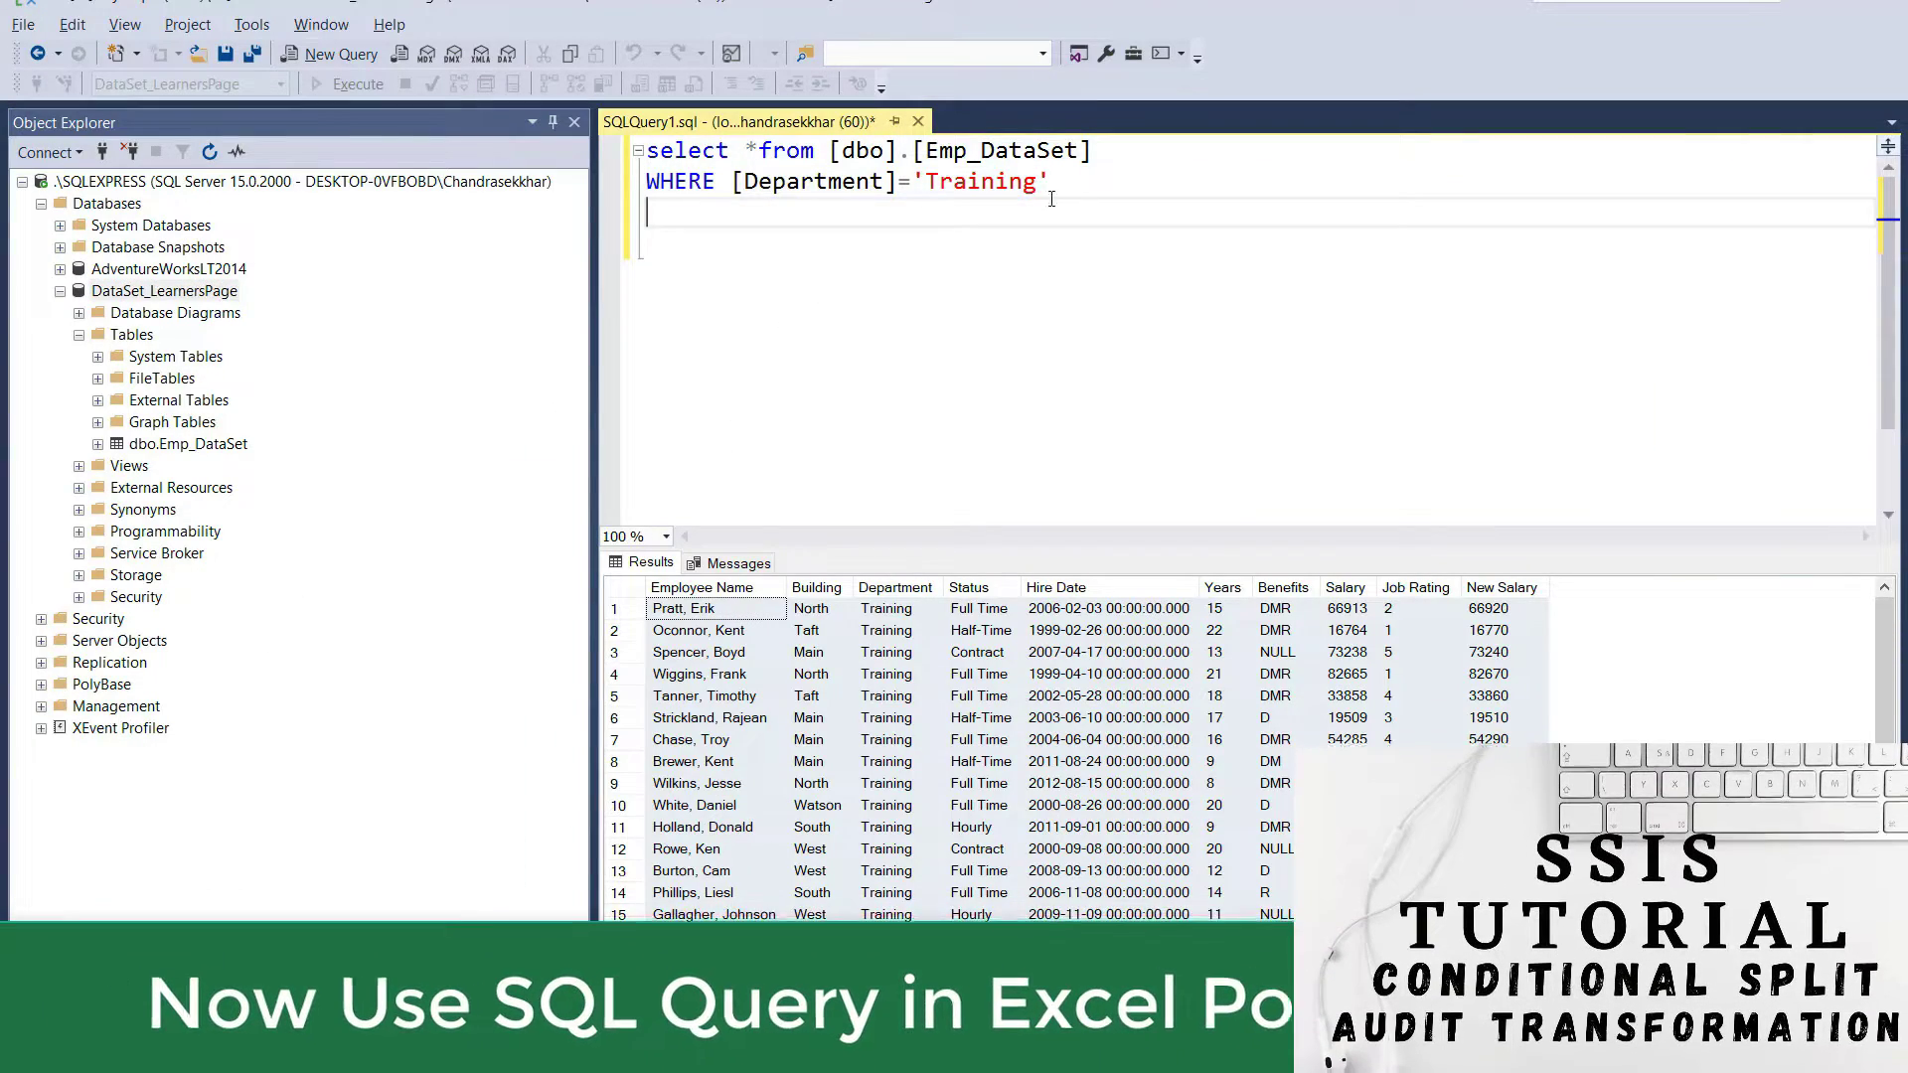
{"action": "left_click_drag", "start_coordinate": [1049, 182], "coordinate": [643, 149]}
{"action": "key", "text": "ctrl+c"}
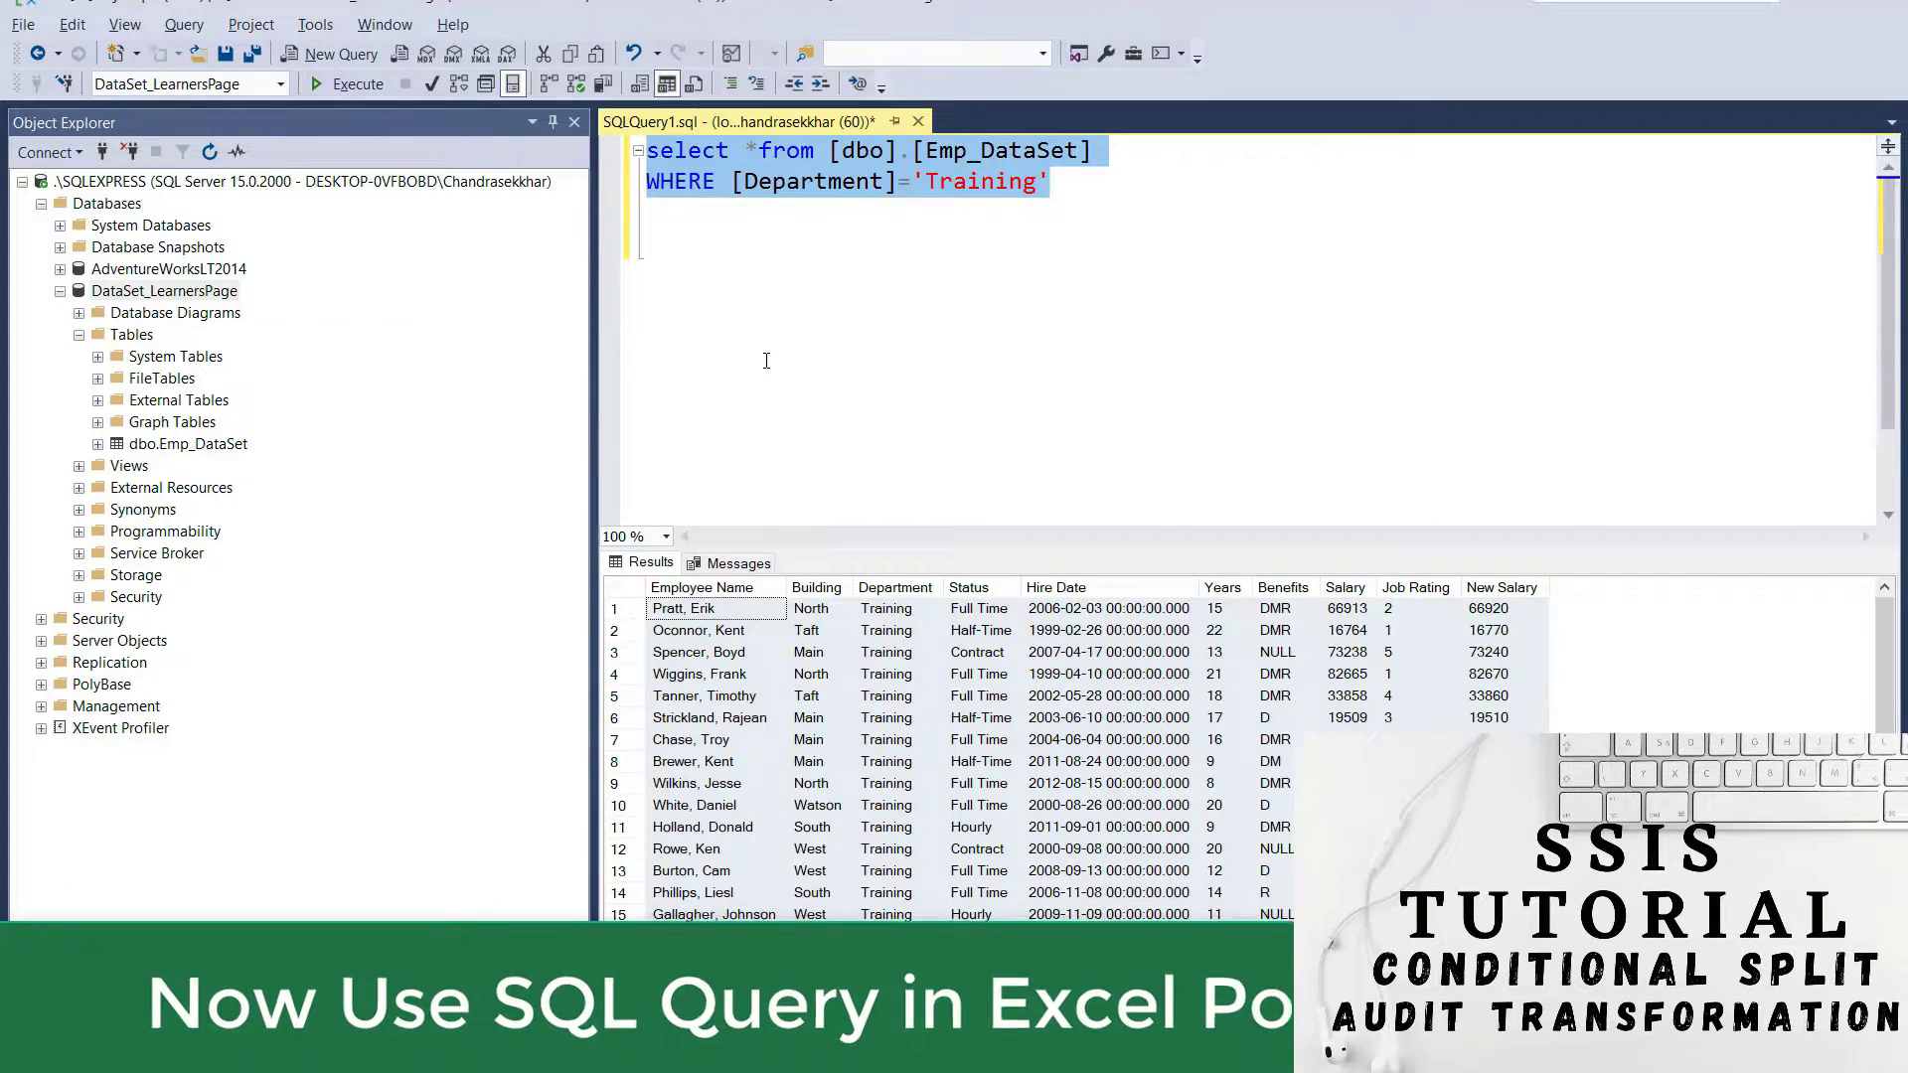
{"action": "key", "text": "alt+Tab"}
{"action": "key", "text": "ctrl+v"}
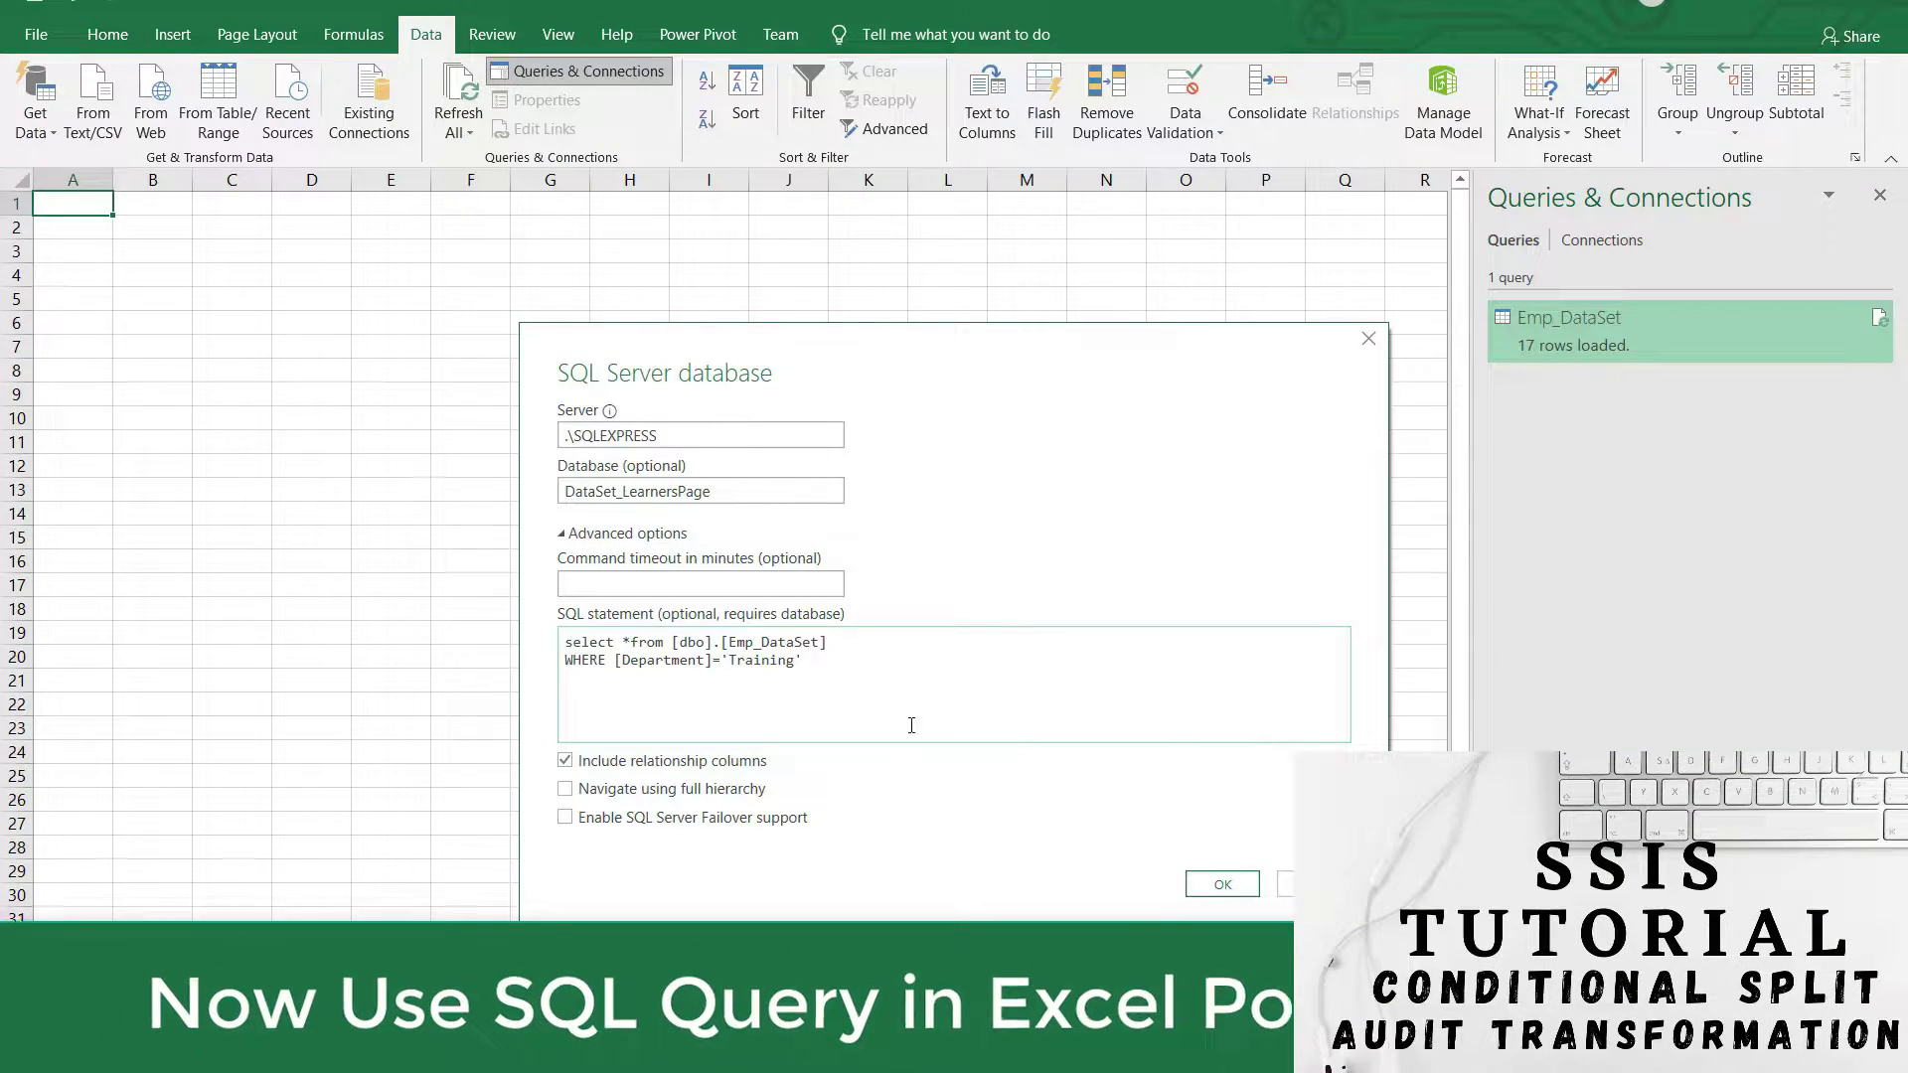
{"action": "left_click", "coordinate": [1219, 892]}
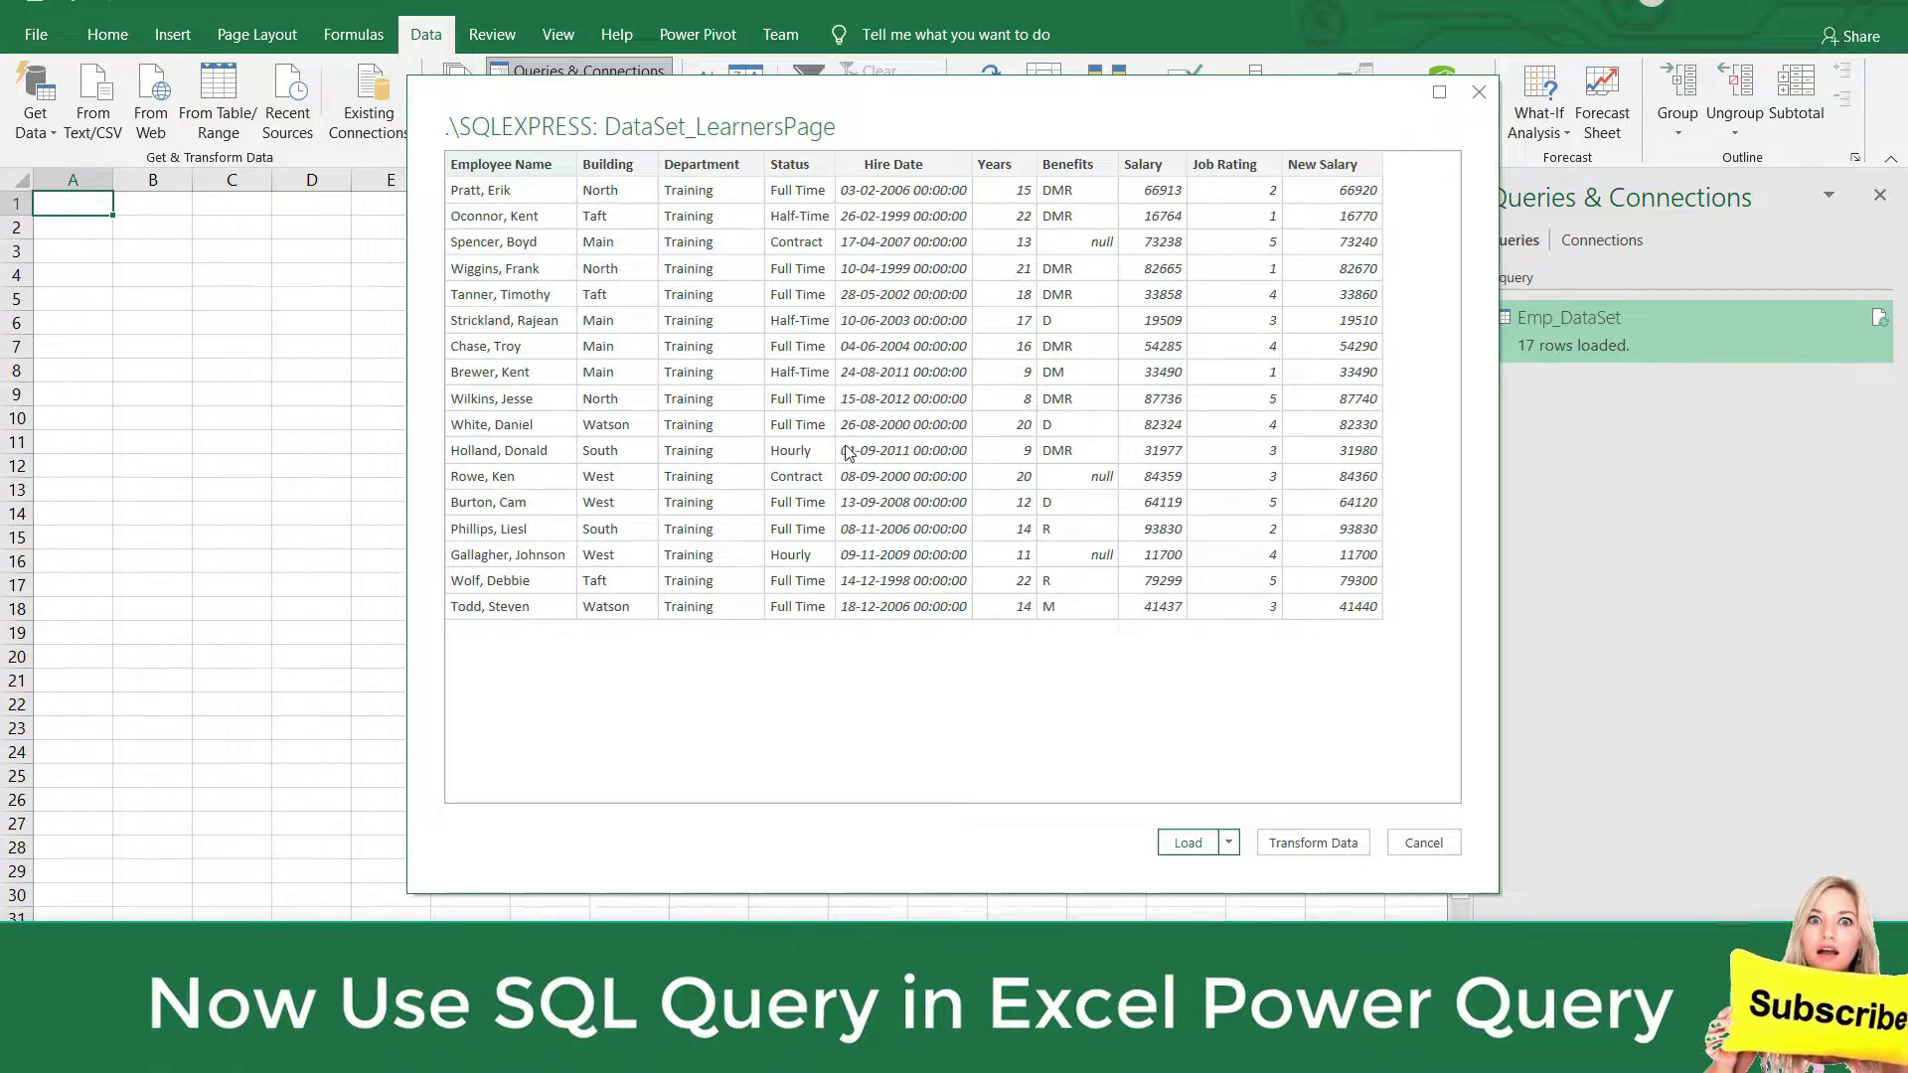
Load the 17-row Training preview onto the sheet as the new Query1 table.
{"action": "left_click", "coordinate": [1187, 842]}
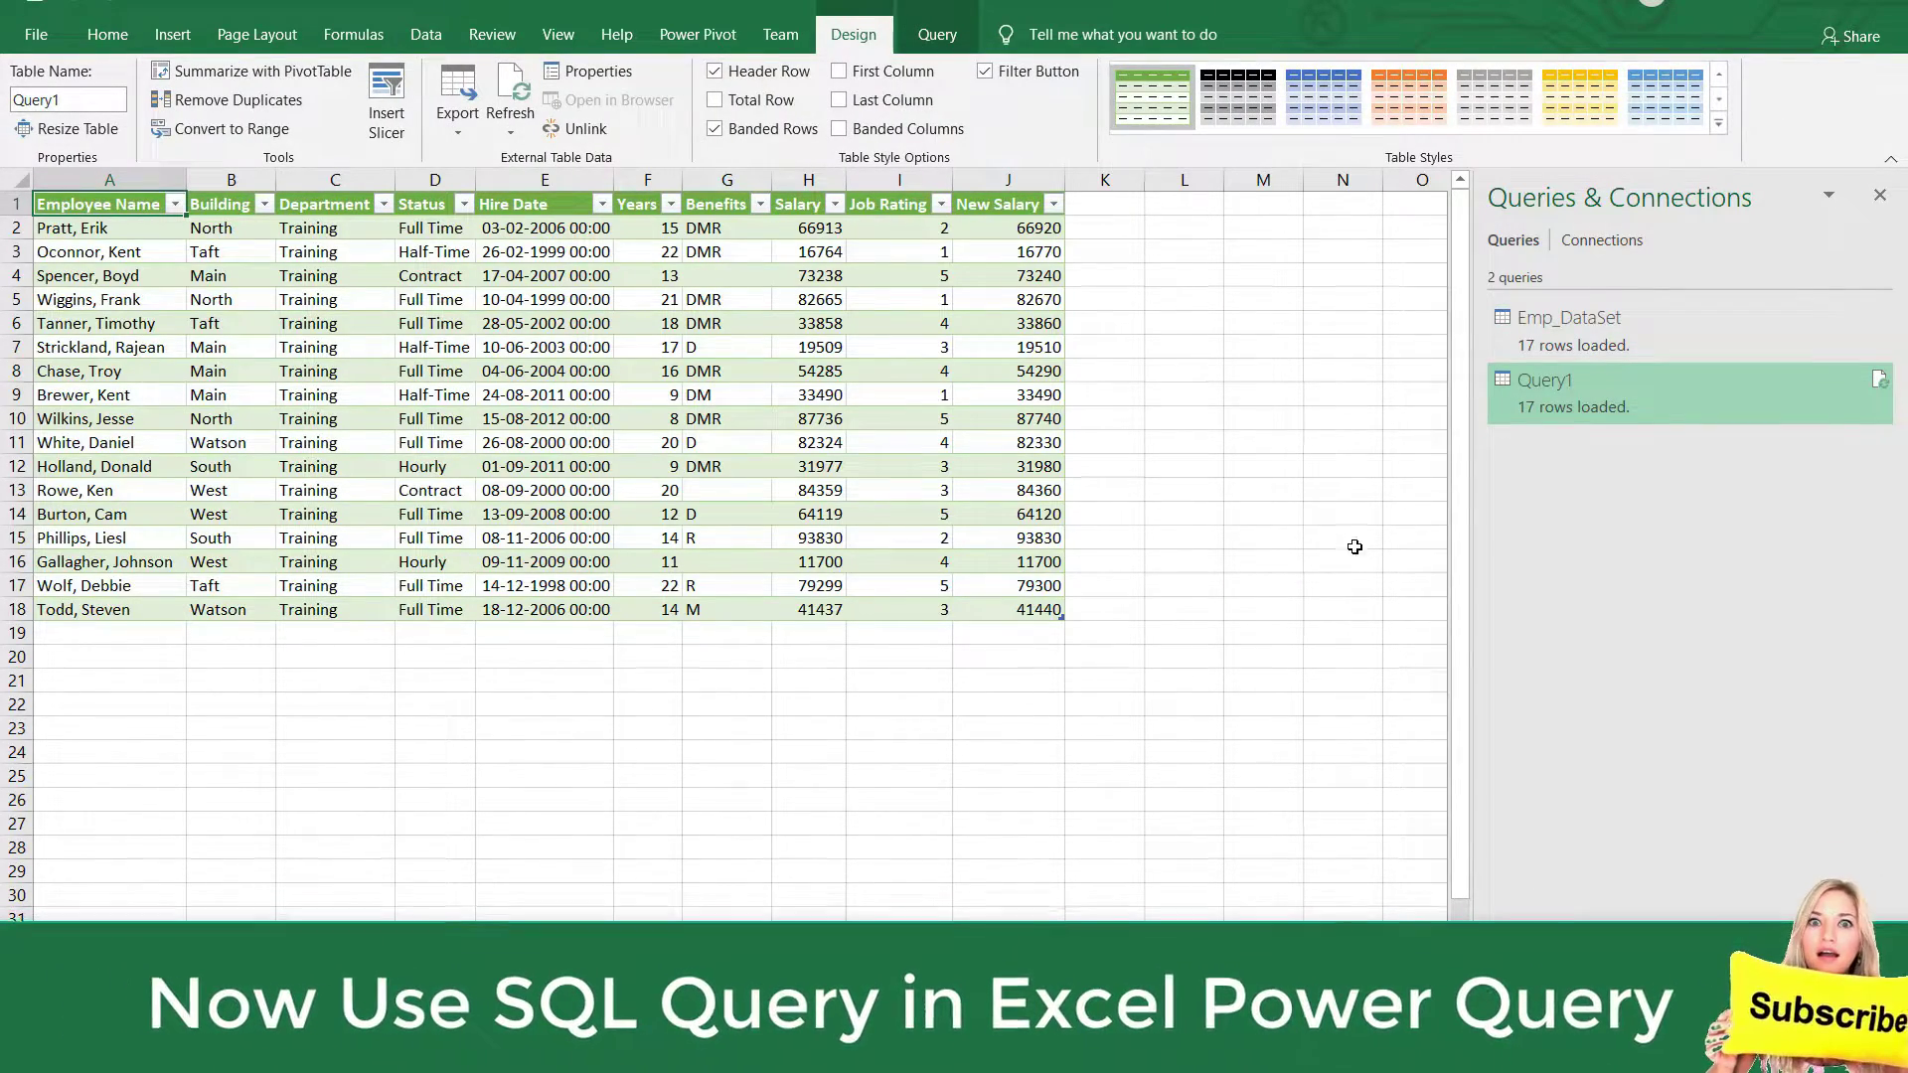
Close the Queries & Connections pane and move through the table to a Training cell in Department.
{"action": "left_click", "coordinate": [1226, 594]}
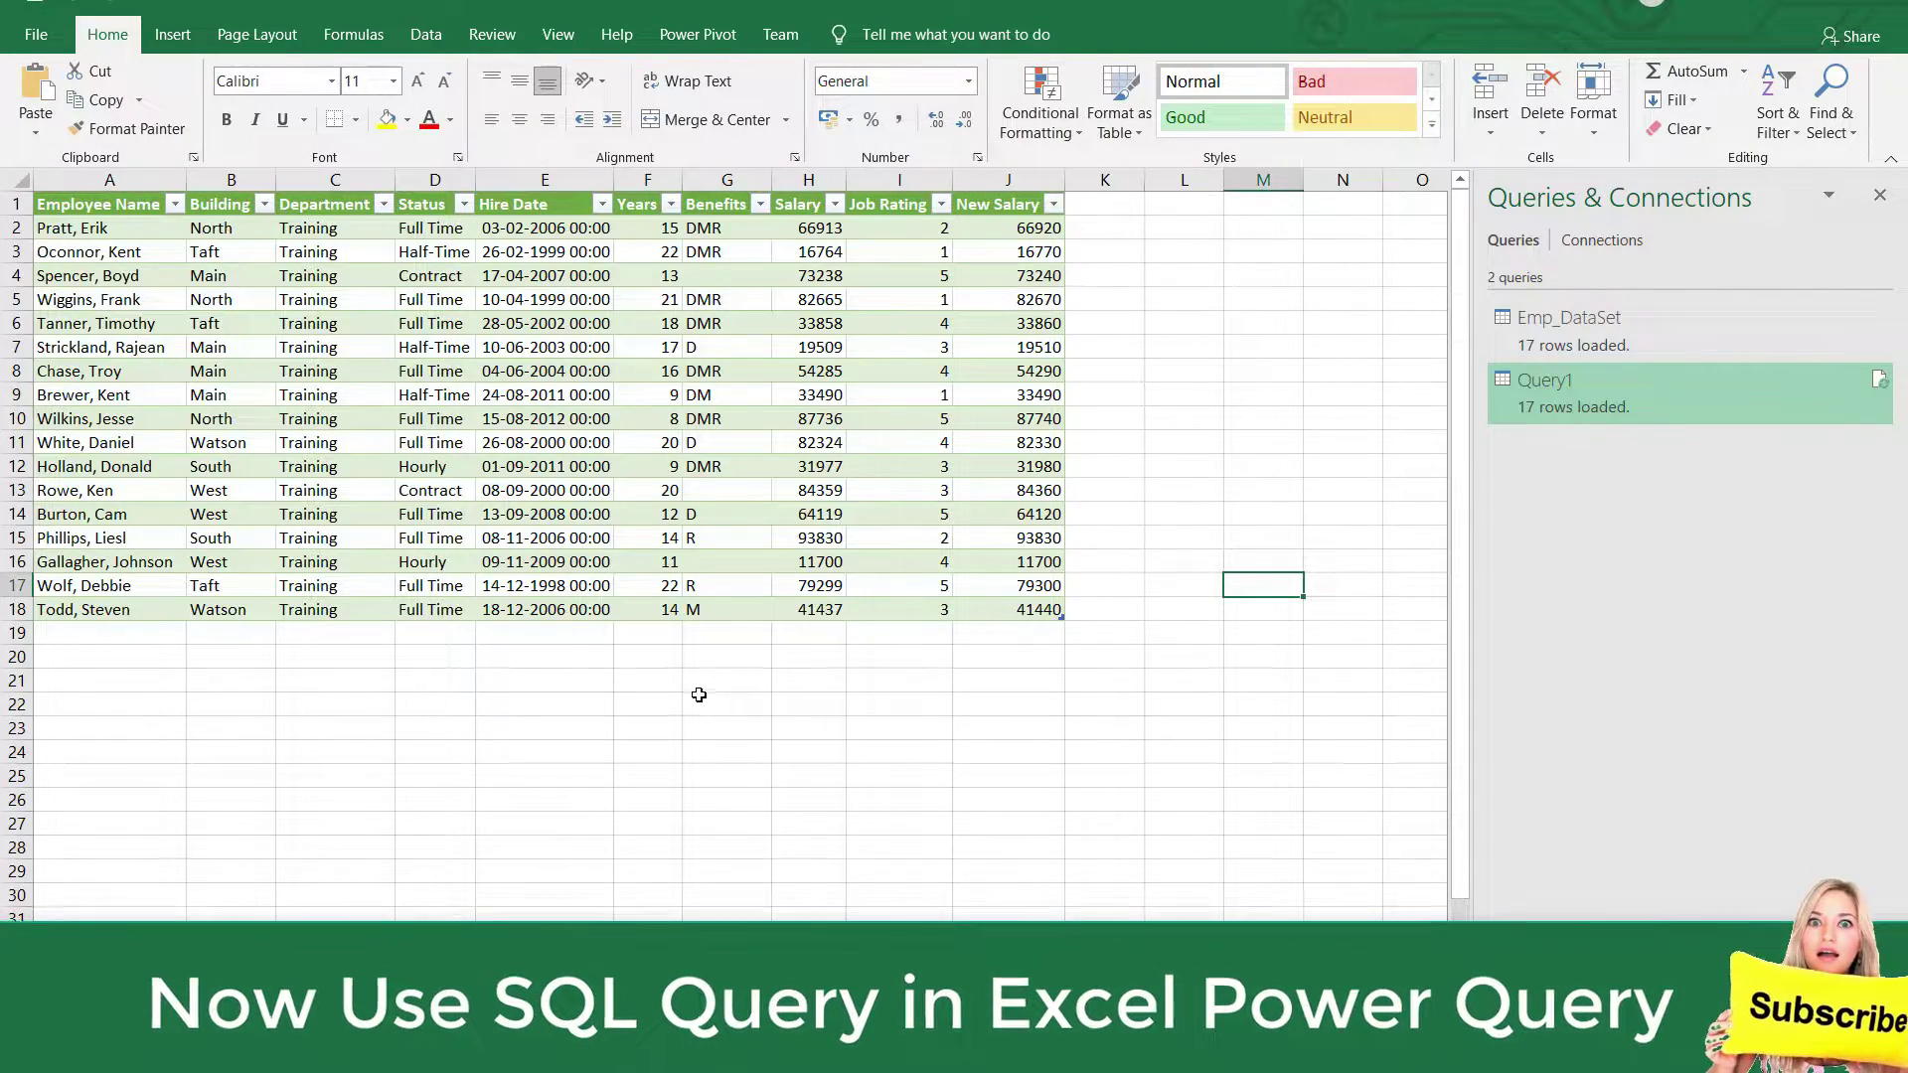
{"action": "left_click", "coordinate": [1879, 194]}
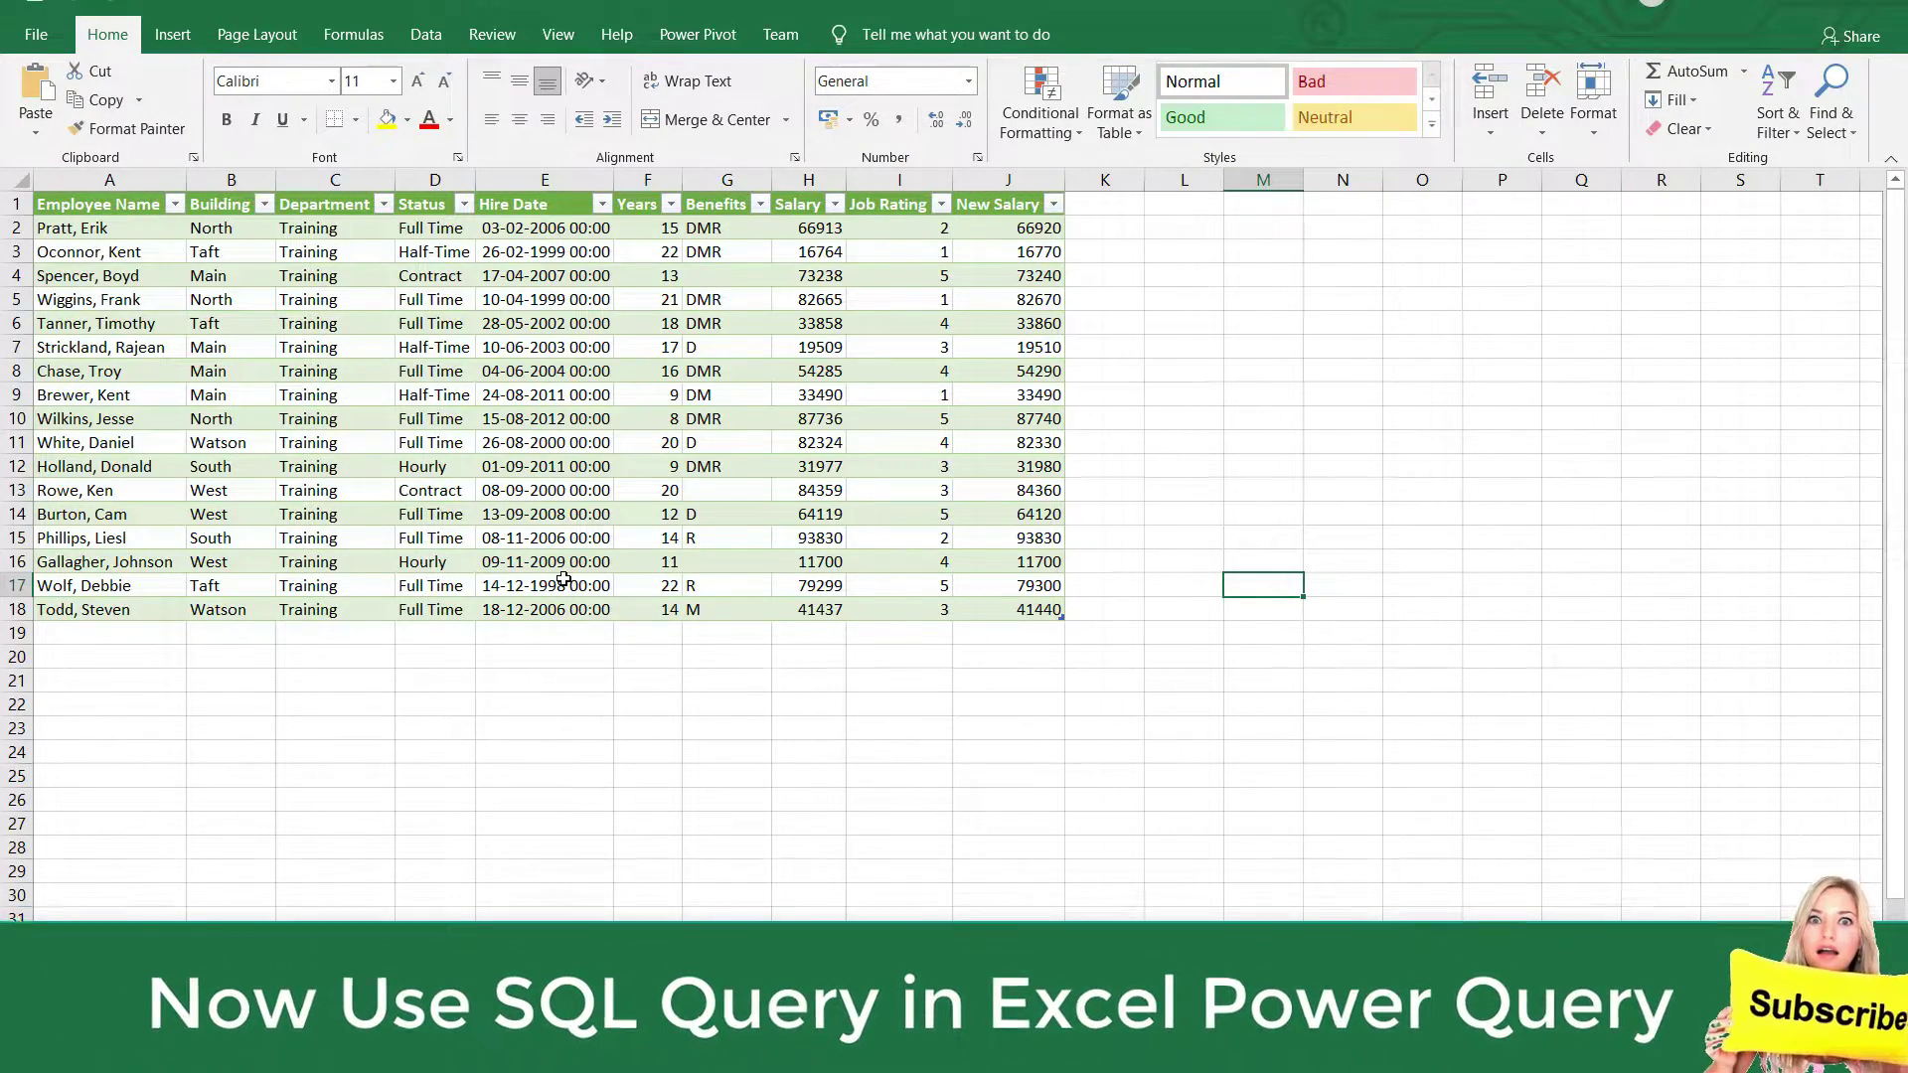
{"action": "key", "text": "Left"}
{"action": "key", "text": "Left"}
{"action": "key", "text": "Left"}
{"action": "key", "text": "Left"}
{"action": "key", "text": "Left"}
{"action": "key", "text": "Left"}
{"action": "key", "text": "Left"}
{"action": "key", "text": "Left"}
{"action": "key", "text": "Left"}
{"action": "key", "text": "Up"}
{"action": "key", "text": "Up"}
{"action": "key", "text": "Left"}
{"action": "key", "text": "Up"}
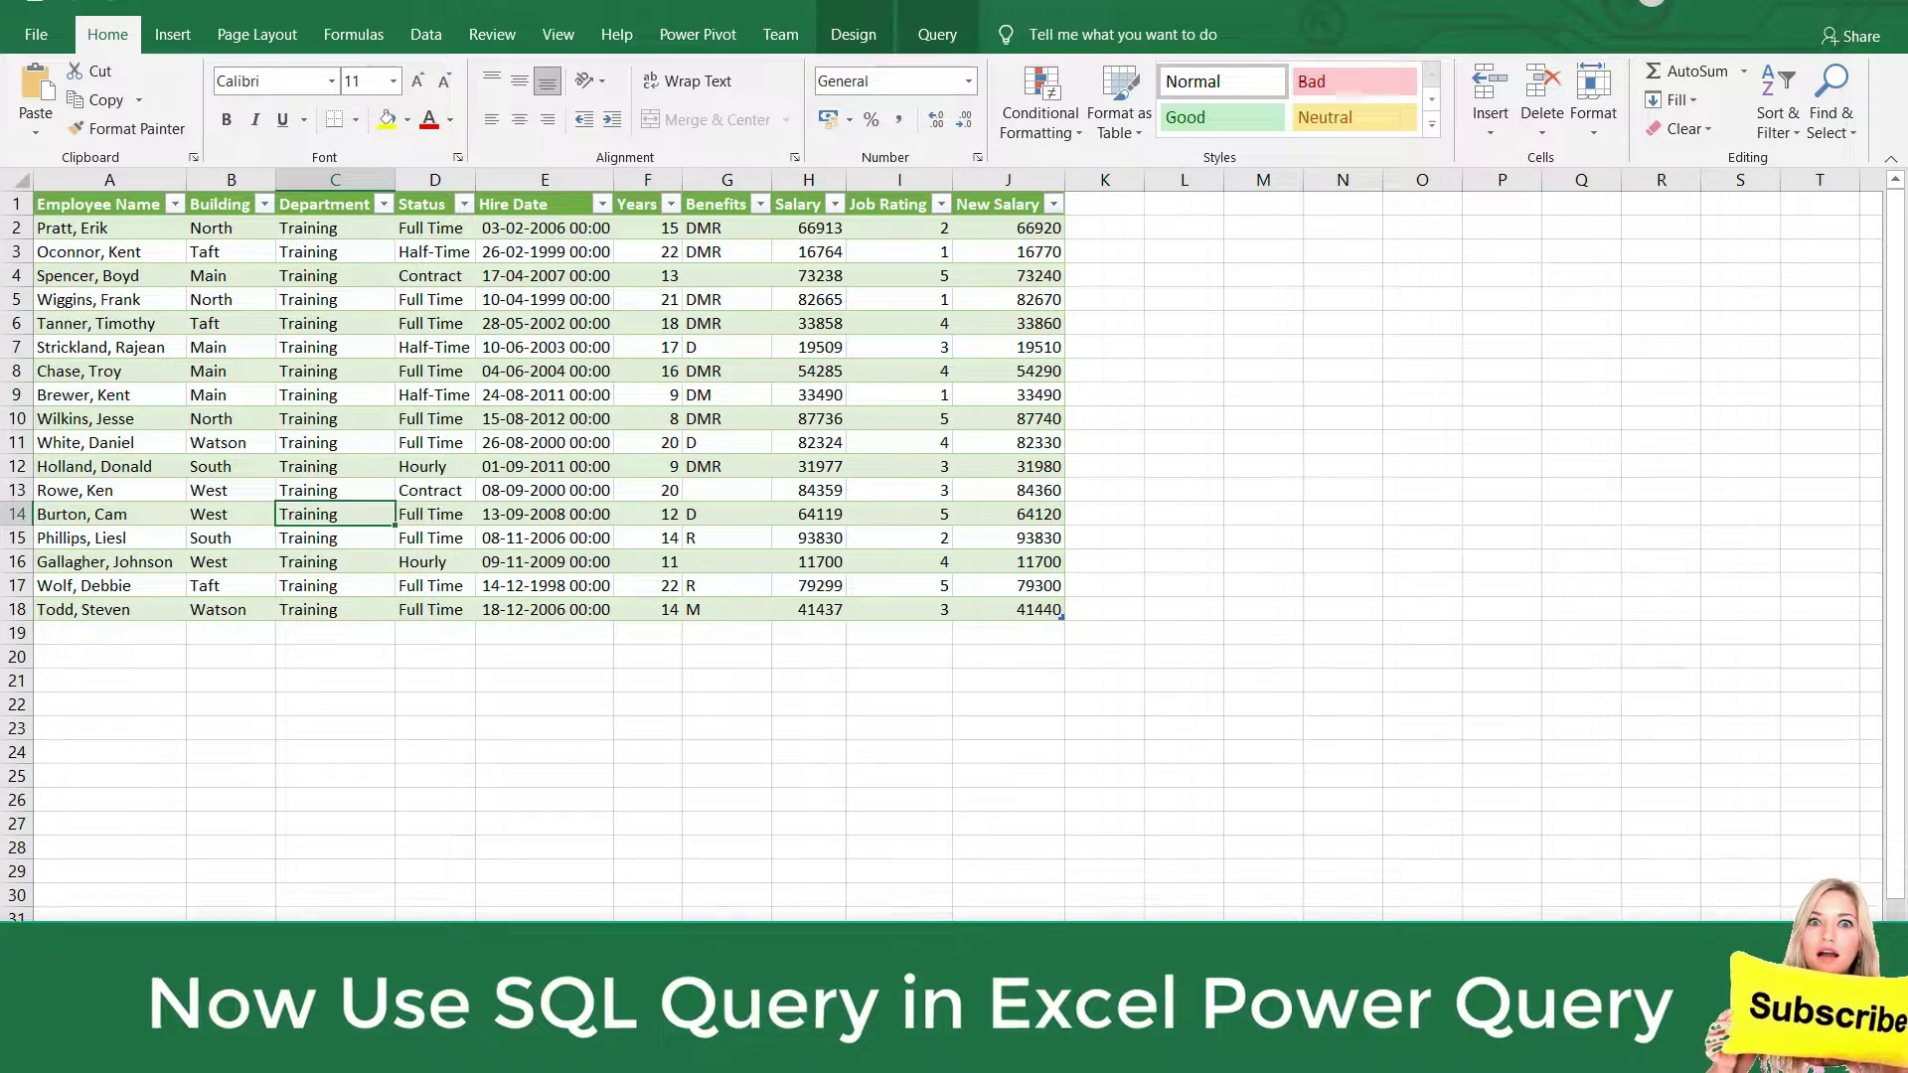
{"action": "key", "text": "Down"}
{"action": "key", "text": "Down"}
{"action": "key", "text": "Down"}
{"action": "key", "text": "Down"}
{"action": "key", "text": "Down"}
{"action": "key", "text": "Down"}
{"action": "key", "text": "Down"}
{"action": "key", "text": "Down"}
{"action": "key", "text": "Down"}
{"action": "key", "text": "Down"}
{"action": "key", "text": "Down"}
{"action": "key", "text": "Down"}
{"action": "key", "text": "Down"}
{"action": "key", "text": "Down"}
{"action": "key", "text": "Down"}
{"action": "key", "text": "Down"}
{"action": "key", "text": "Down"}
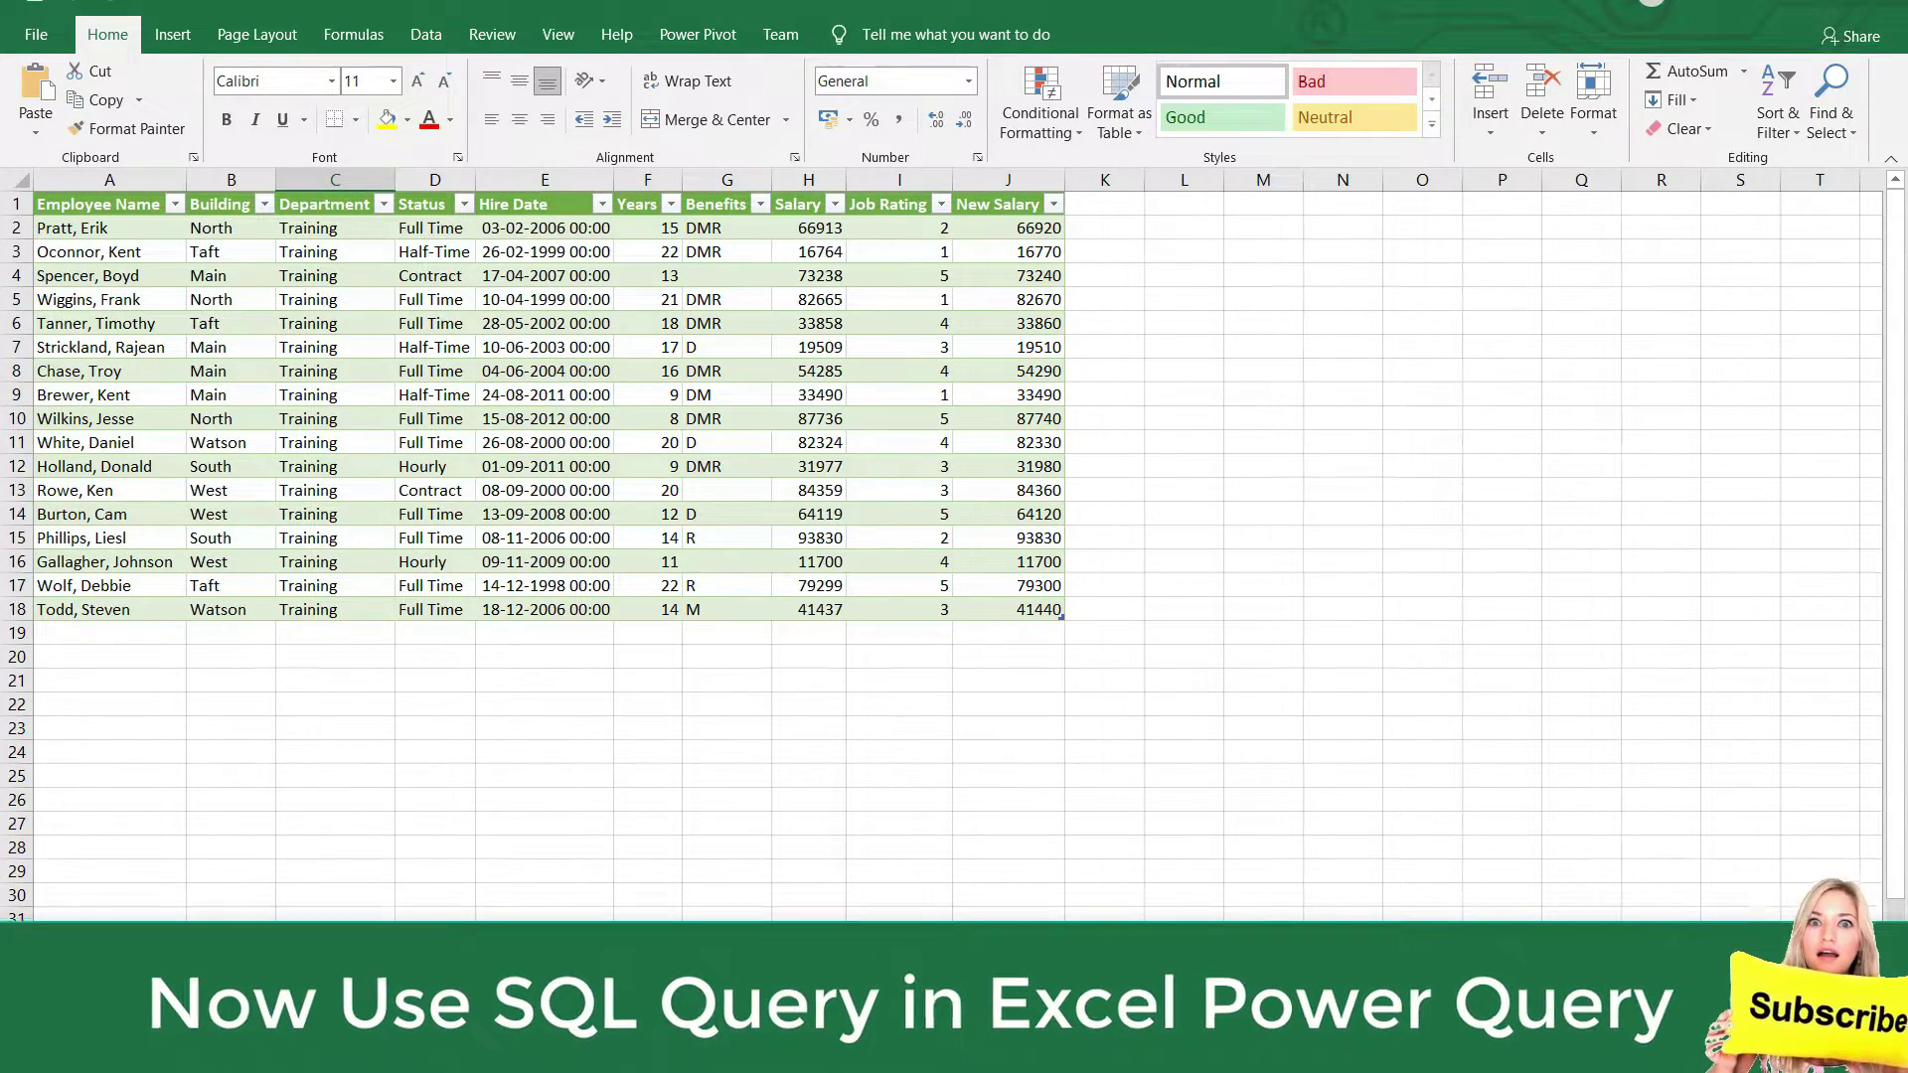
{"action": "key", "text": "Left"}
{"action": "key", "text": "Left"}
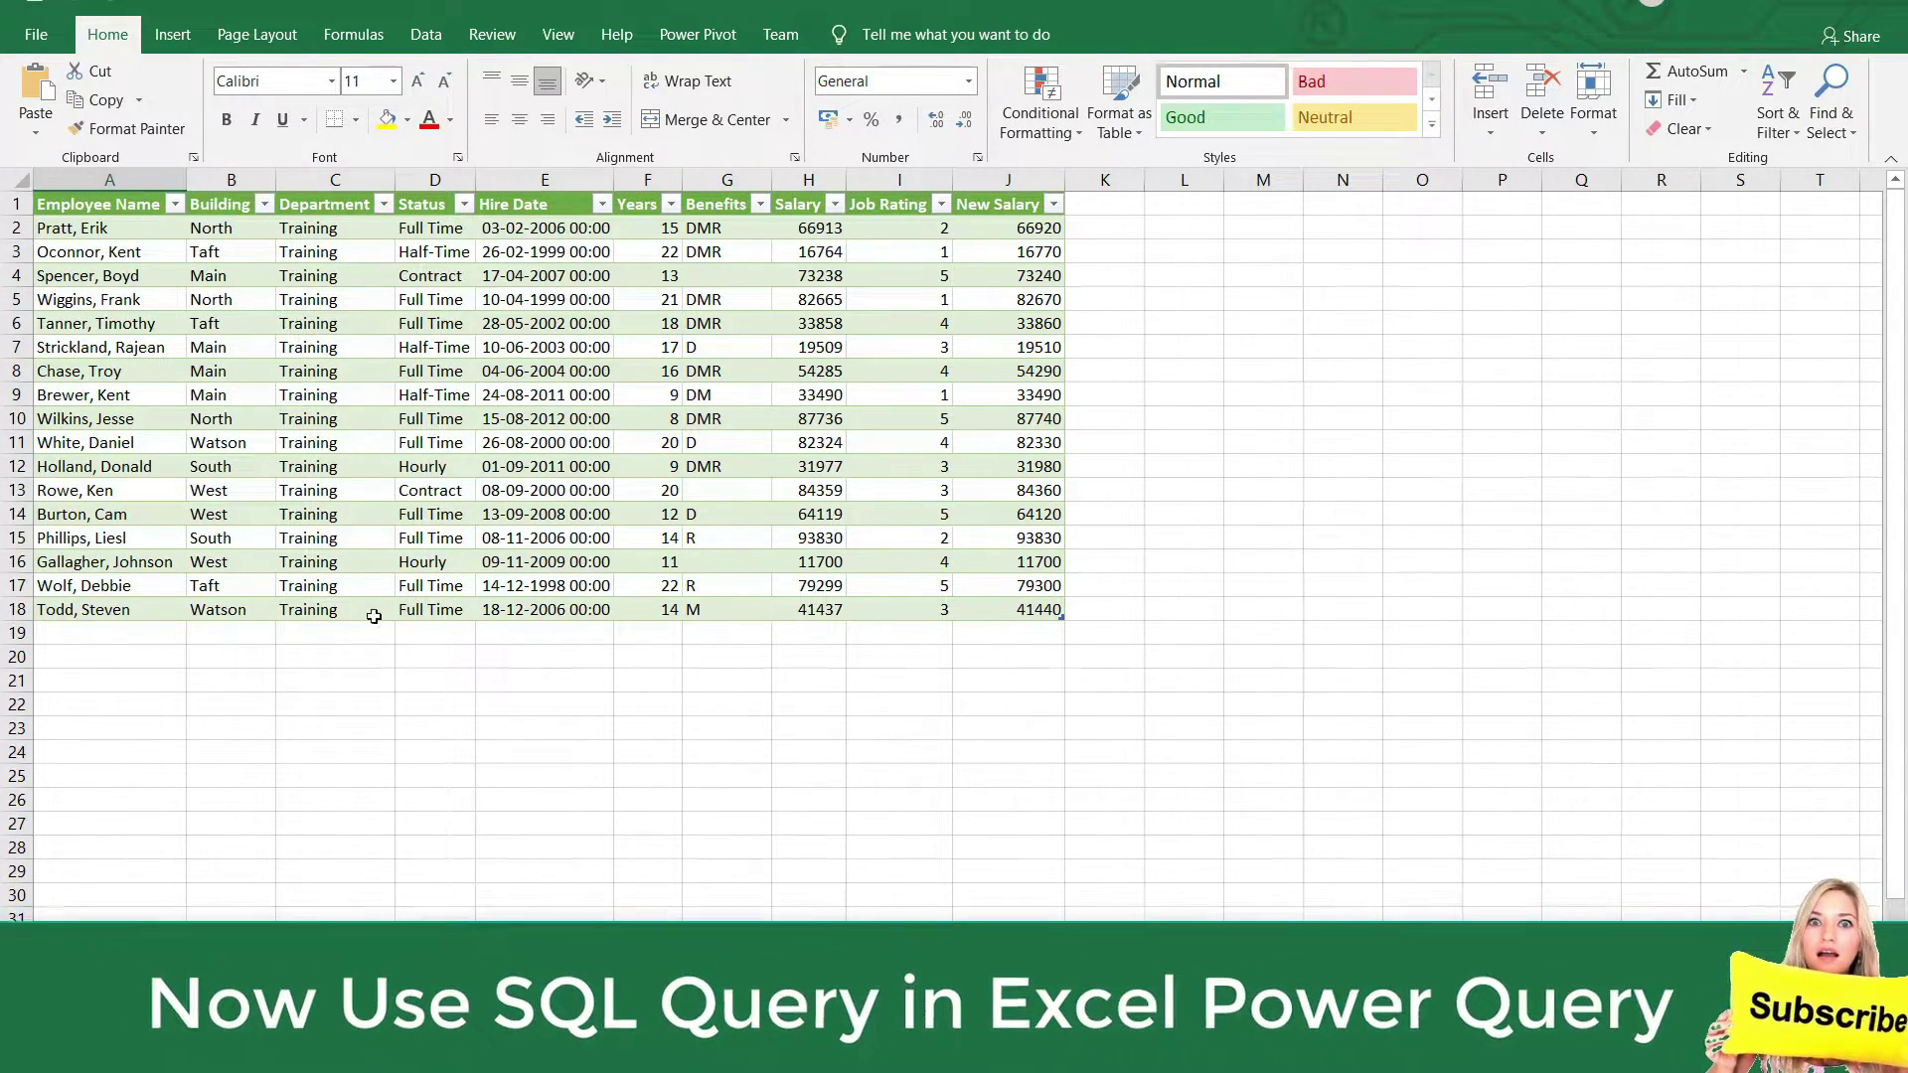
{"action": "left_click", "coordinate": [364, 561]}
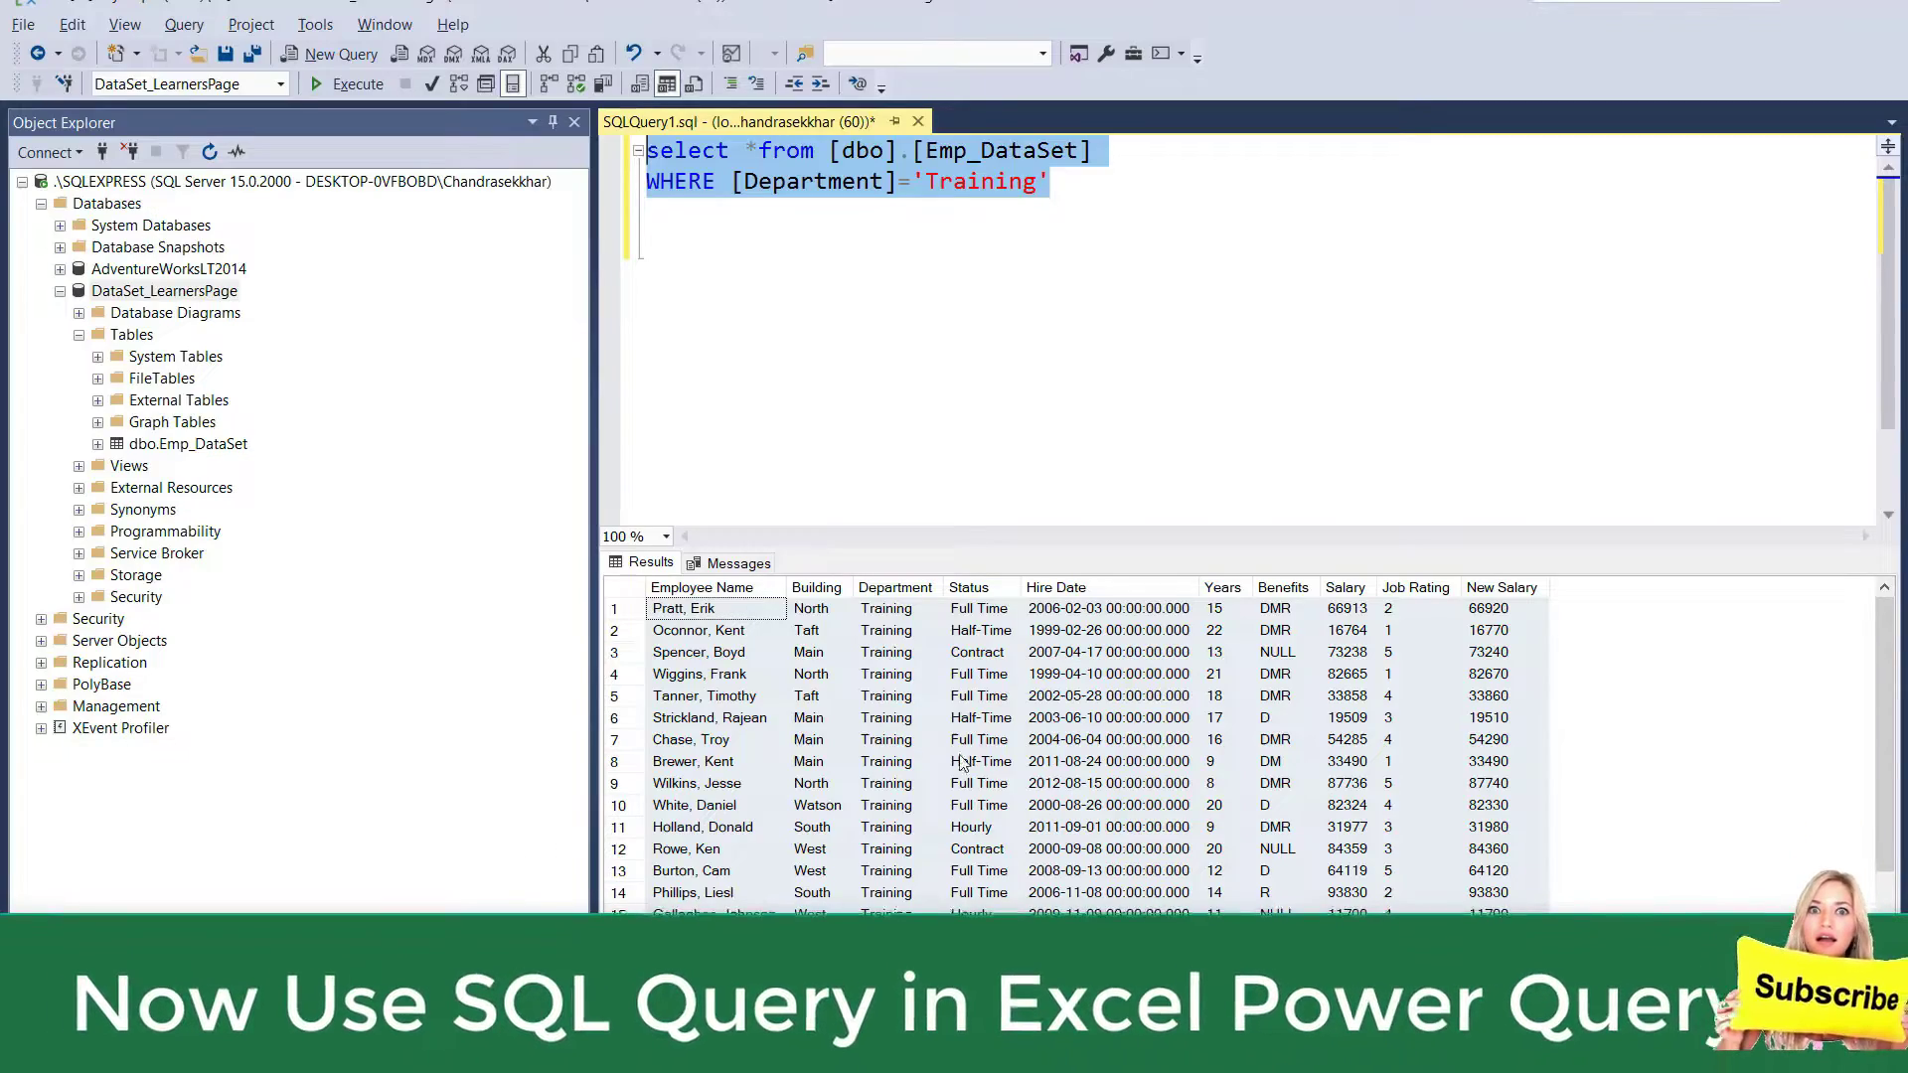
{"action": "left_click", "coordinate": [791, 403]}
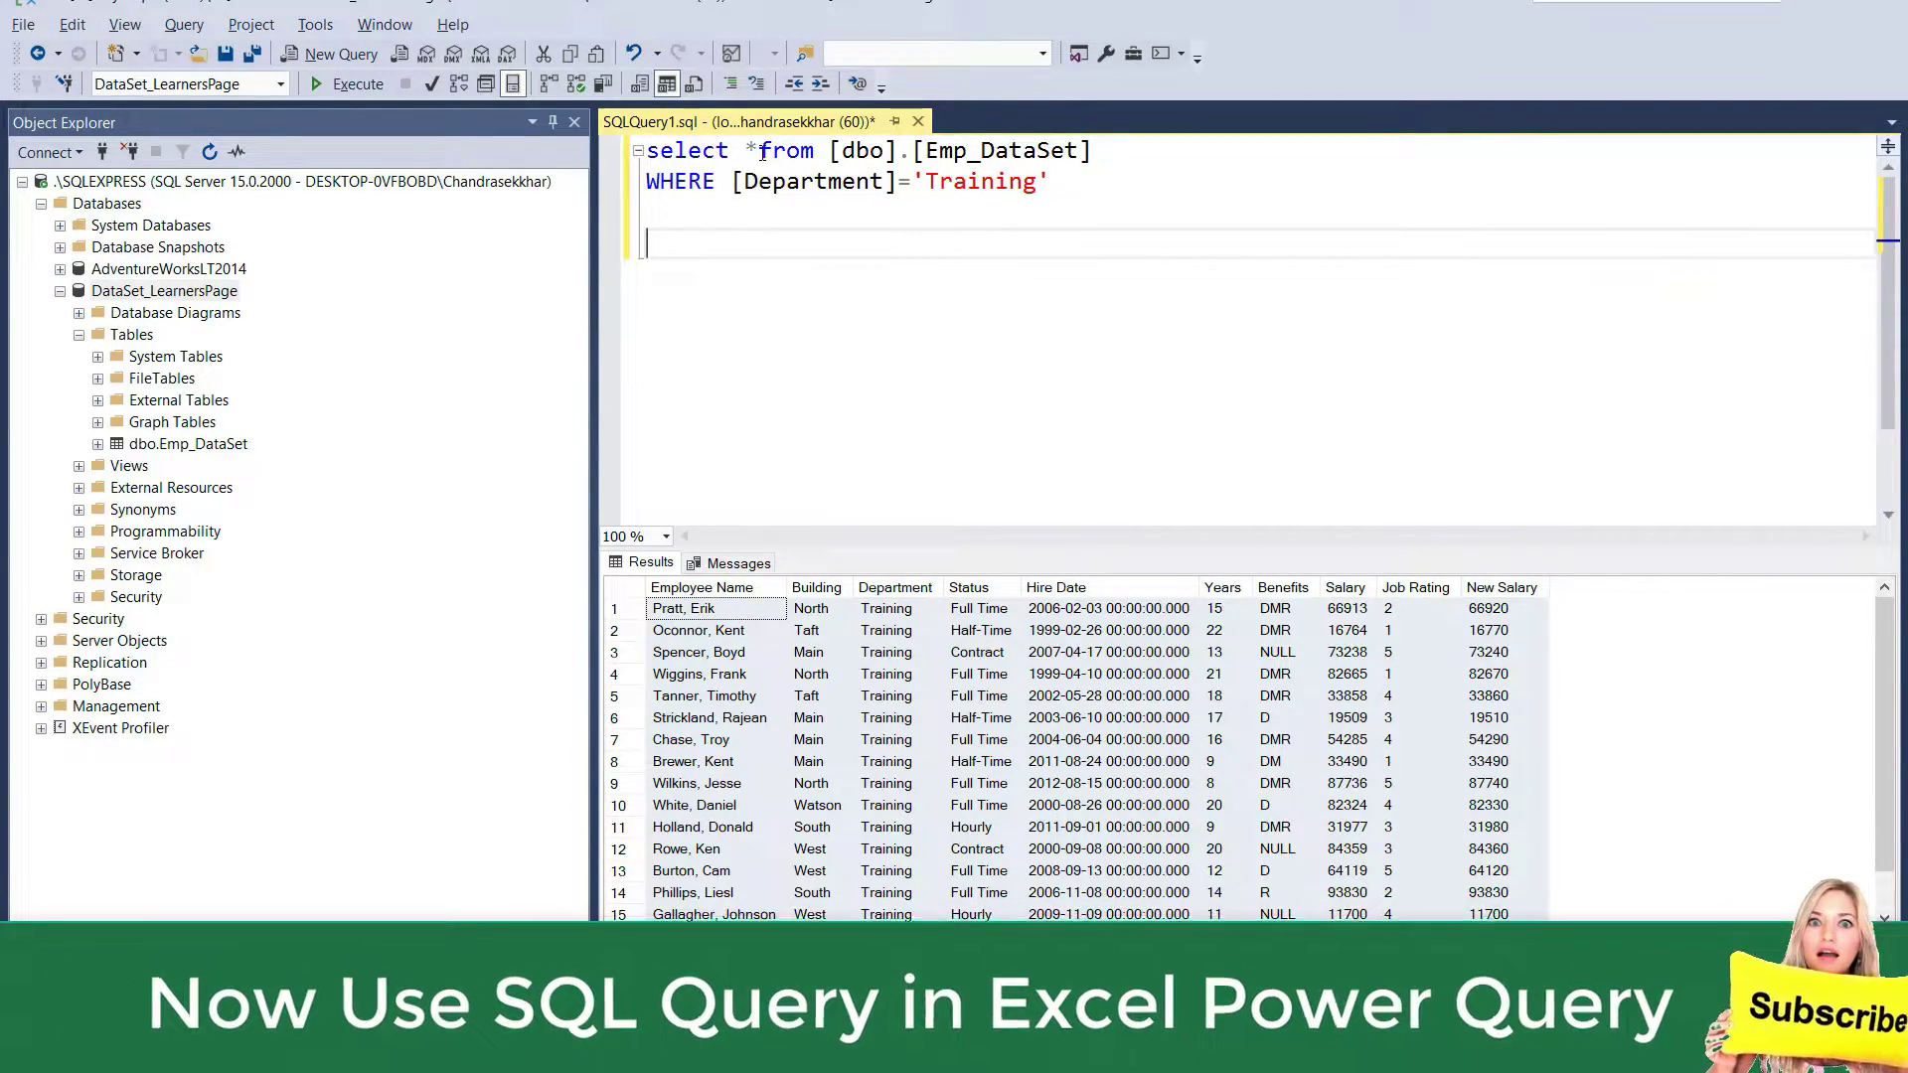
Rewrite the query as a DELETE for Training employees AND [Years]=15.
{"action": "left_click_drag", "start_coordinate": [758, 149], "coordinate": [571, 149]}
{"action": "type", "text": "DEL"}
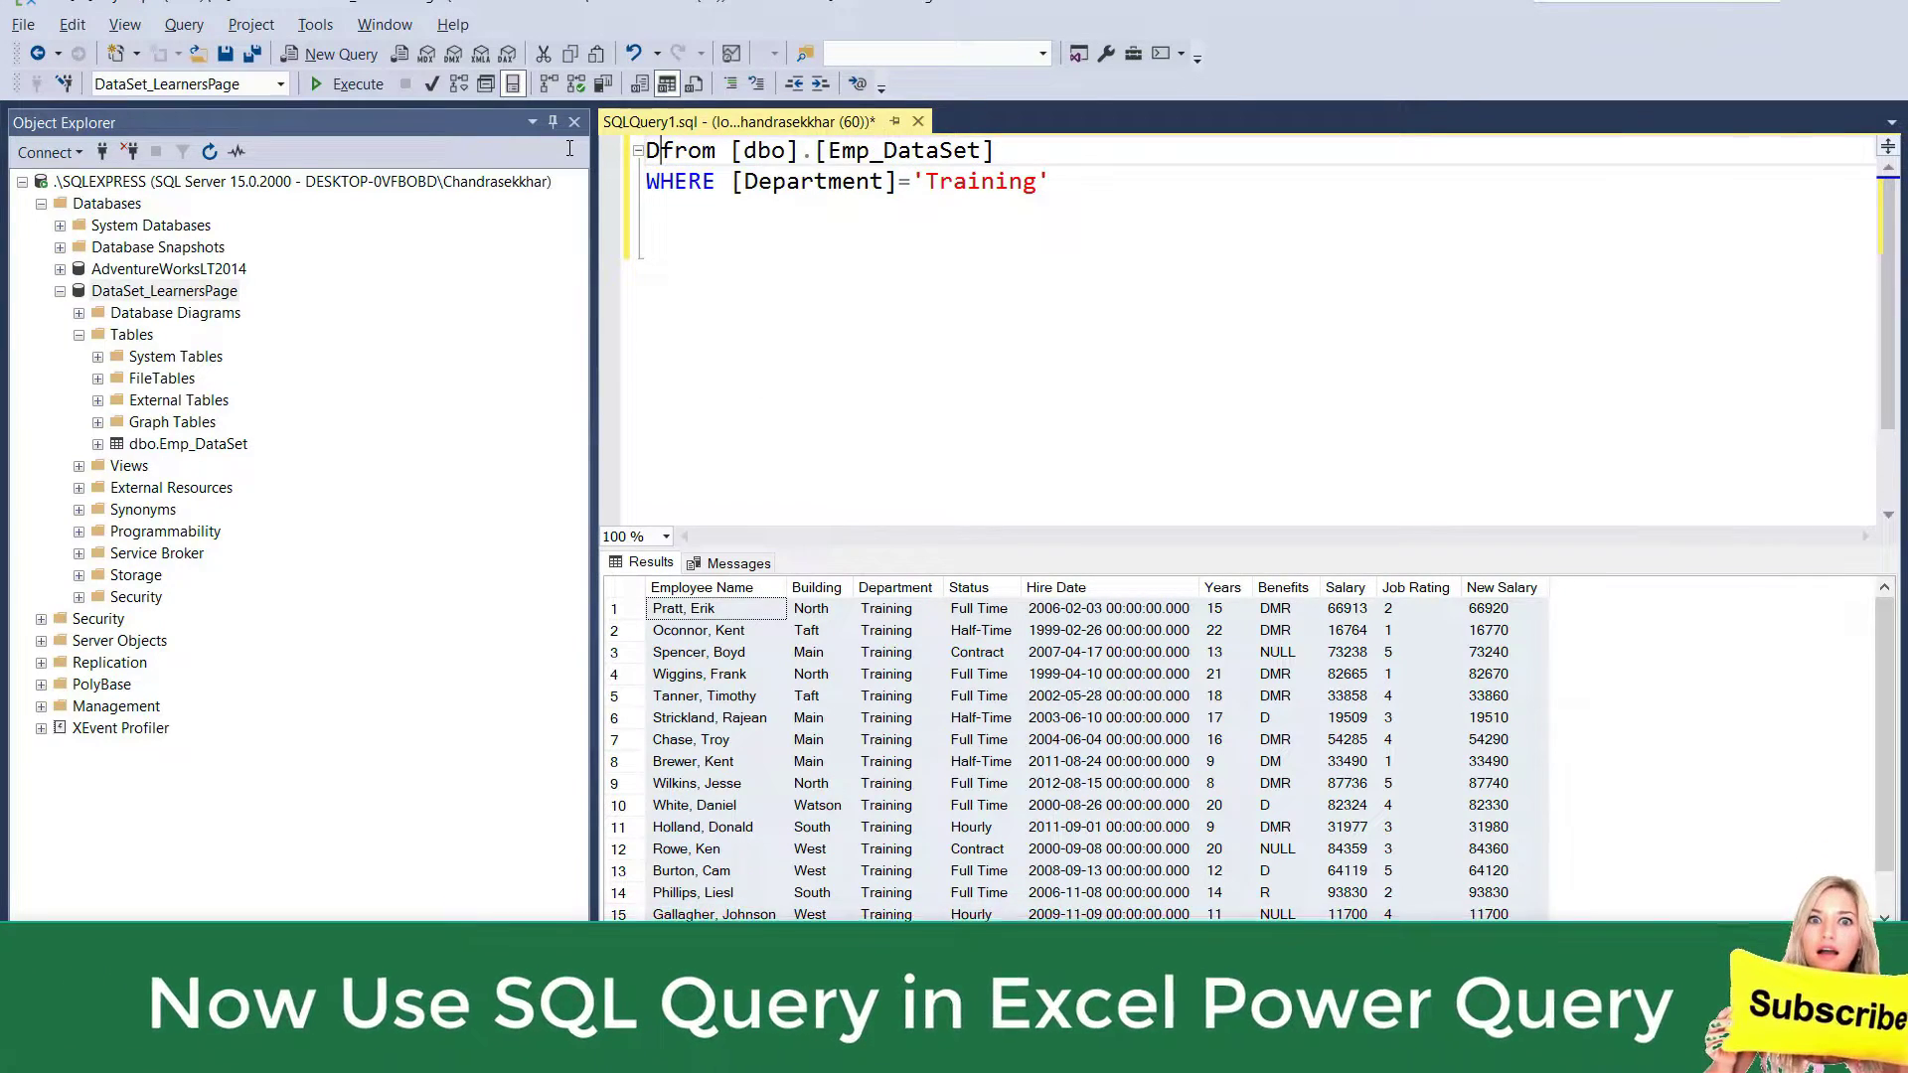
{"action": "type", "text": "ETE"}
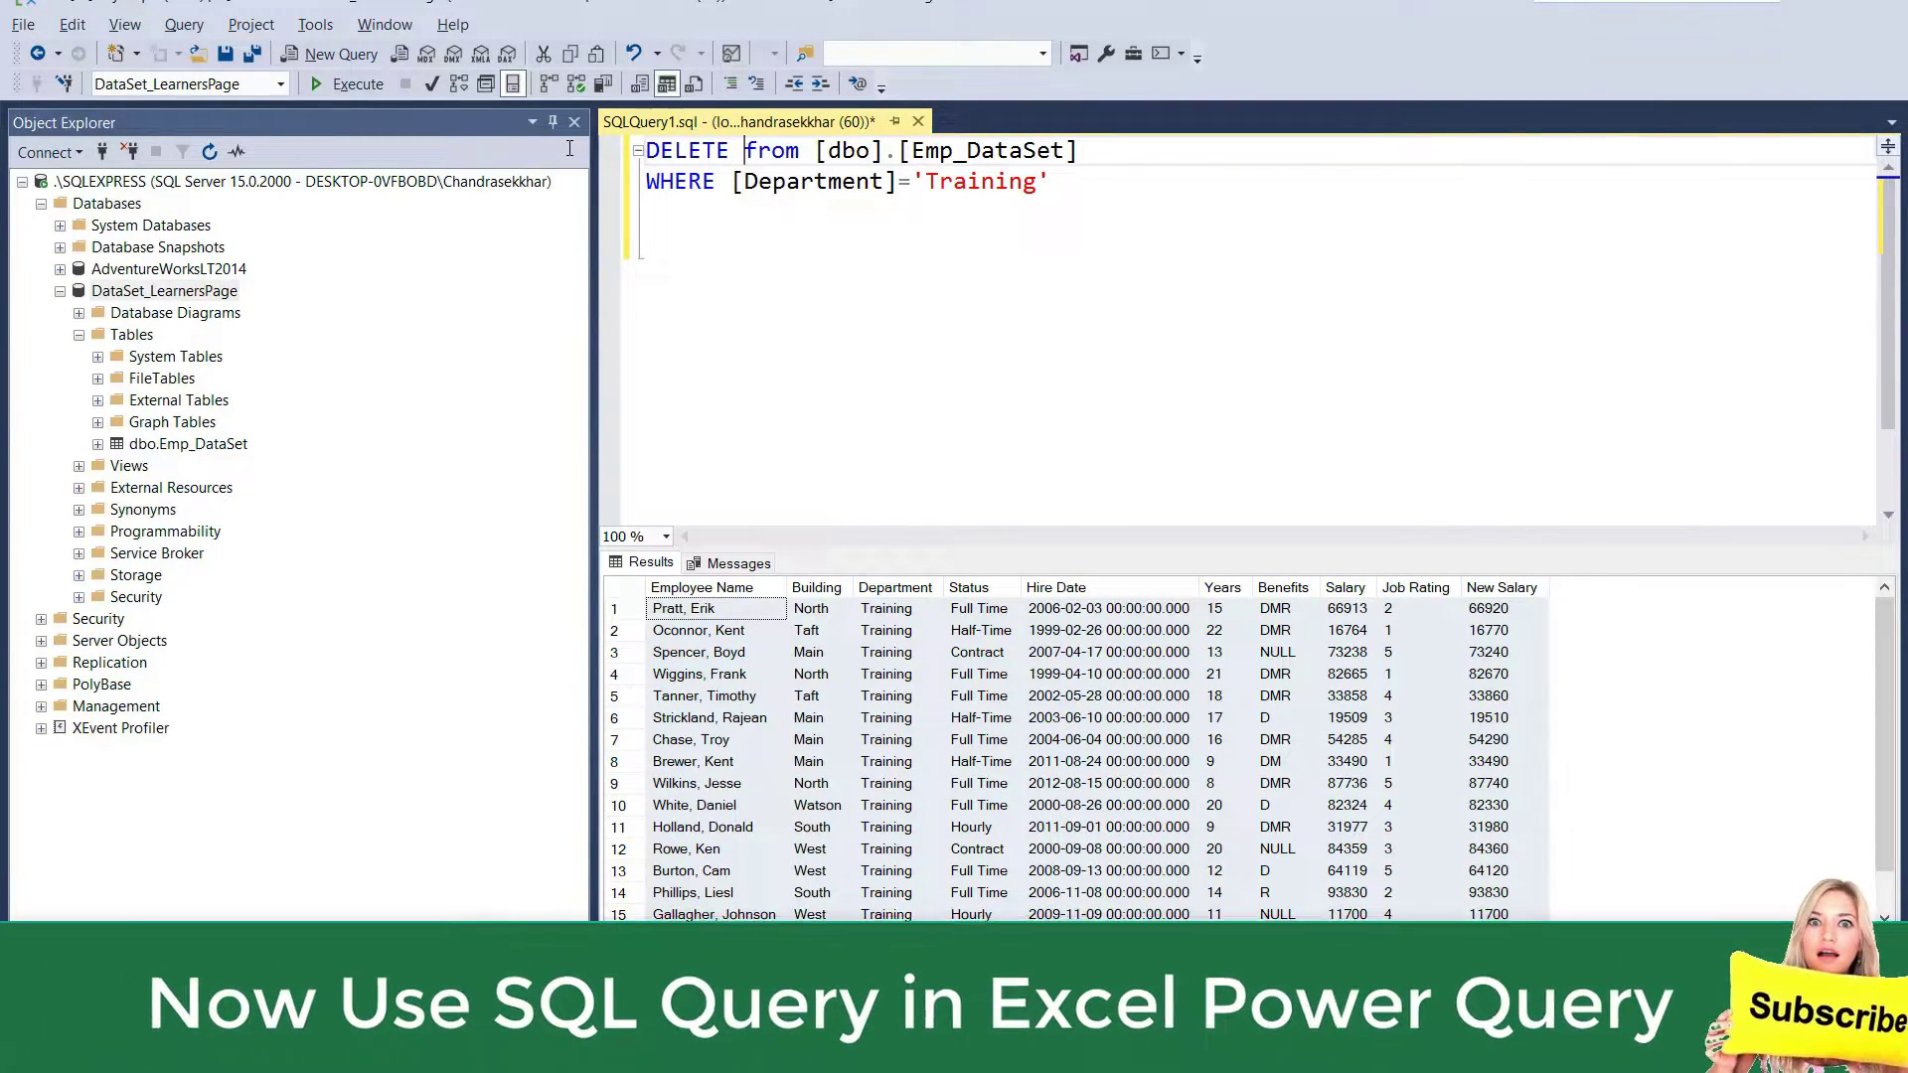
{"action": "left_click", "coordinate": [1125, 202]}
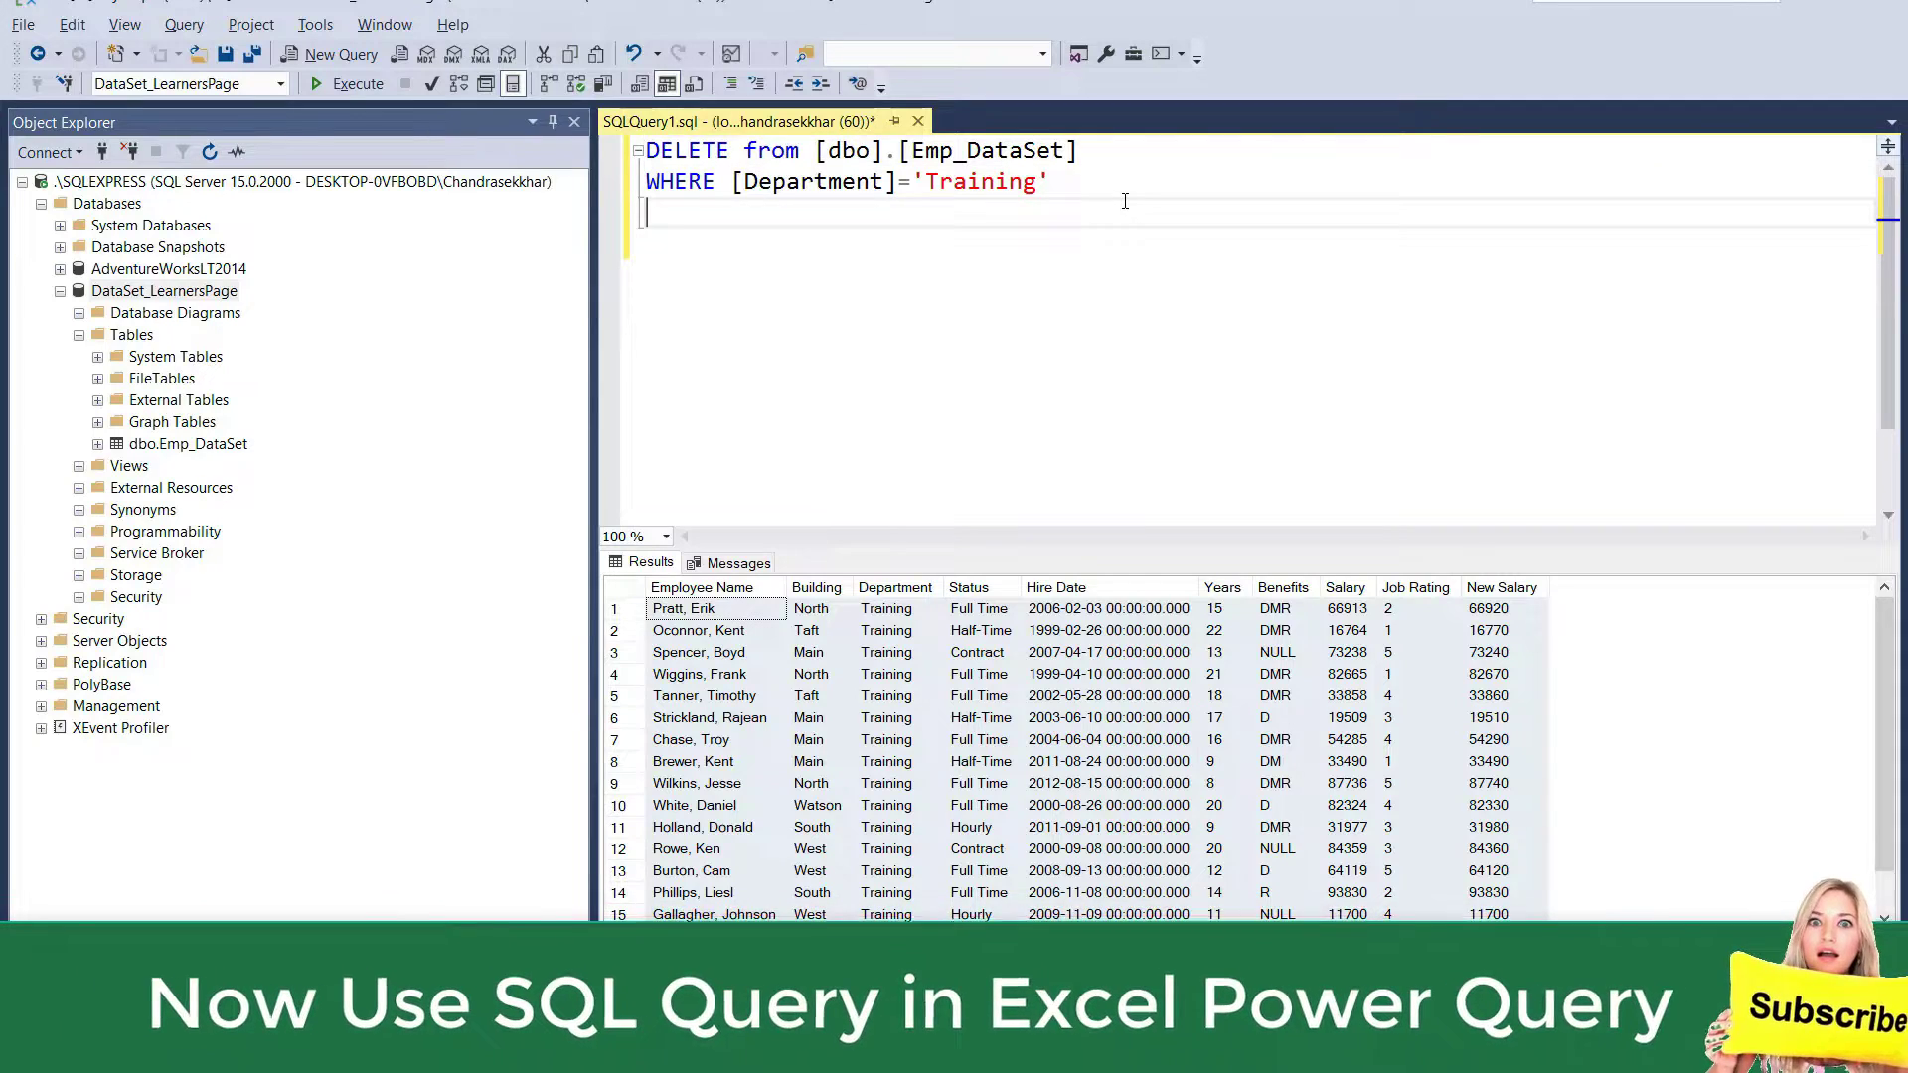
{"action": "left_click", "coordinate": [1089, 177]}
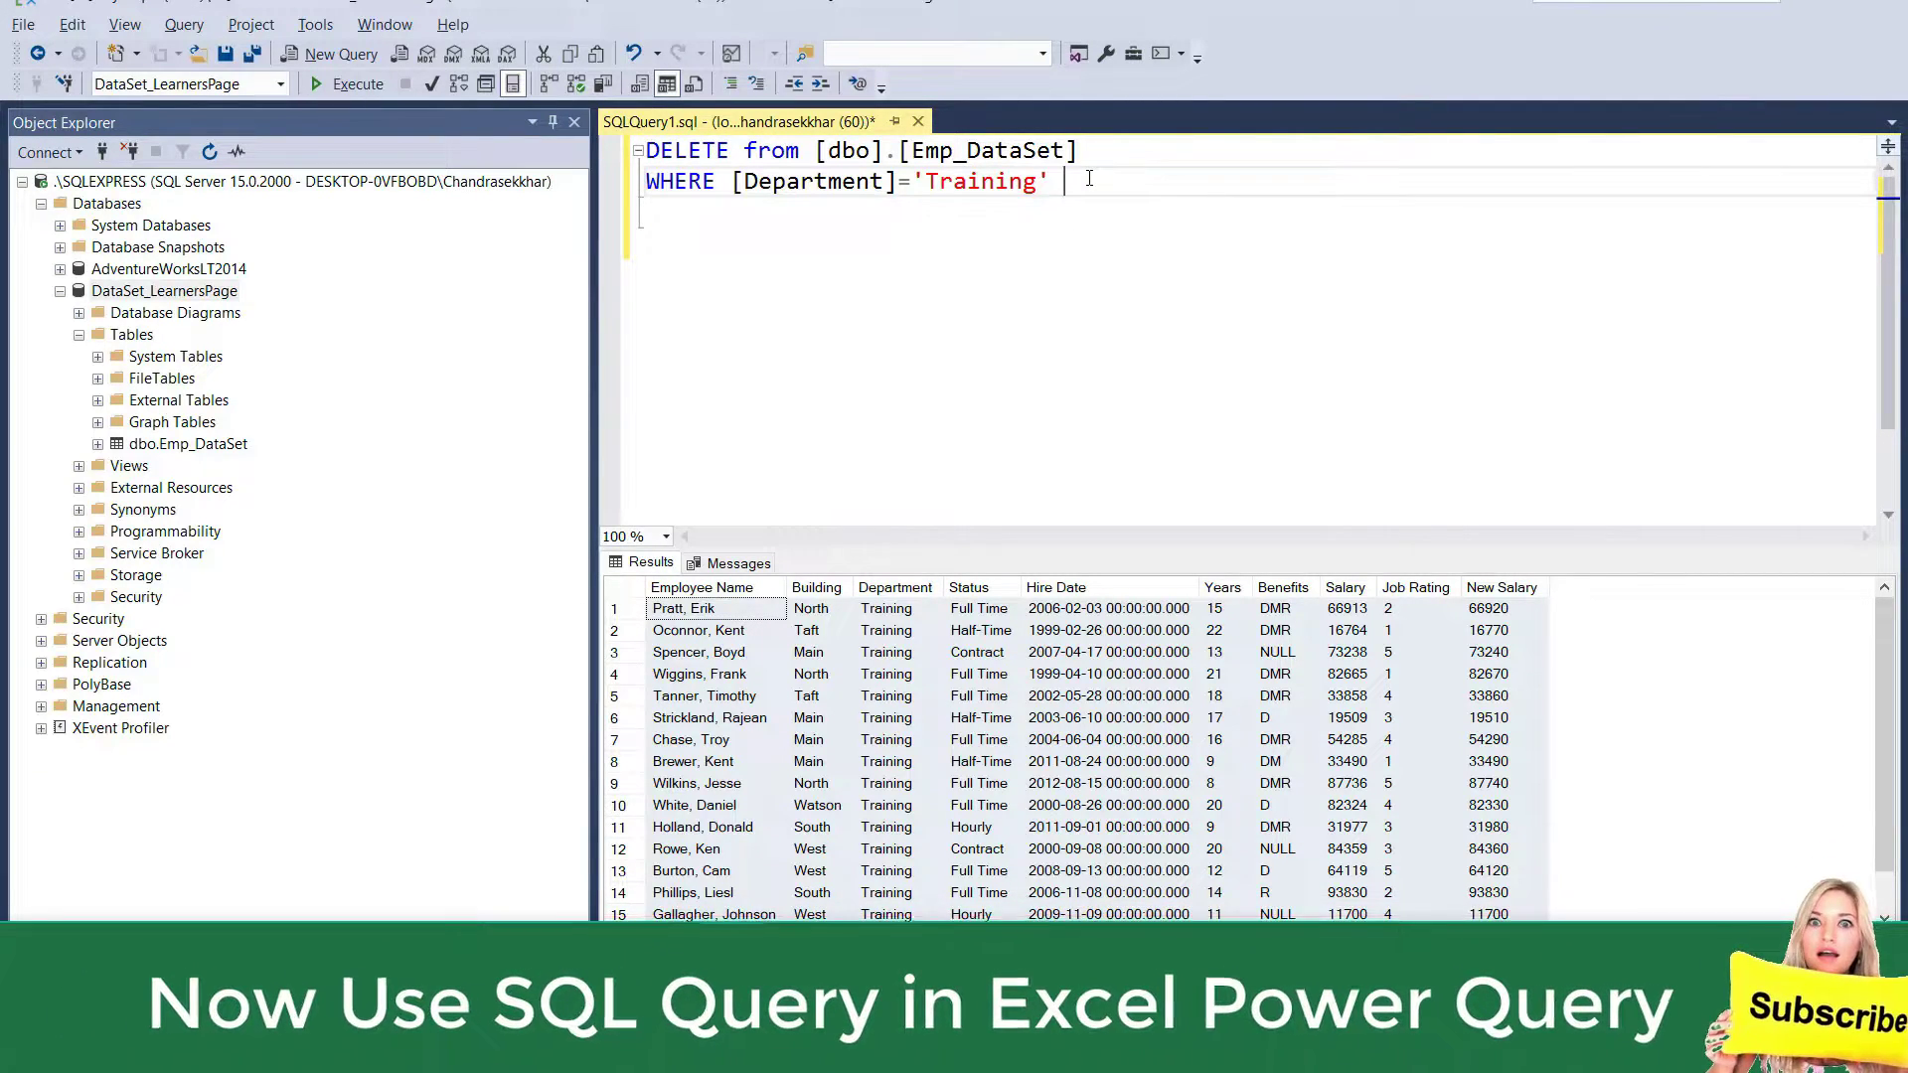
{"action": "type", "text": "AND "}
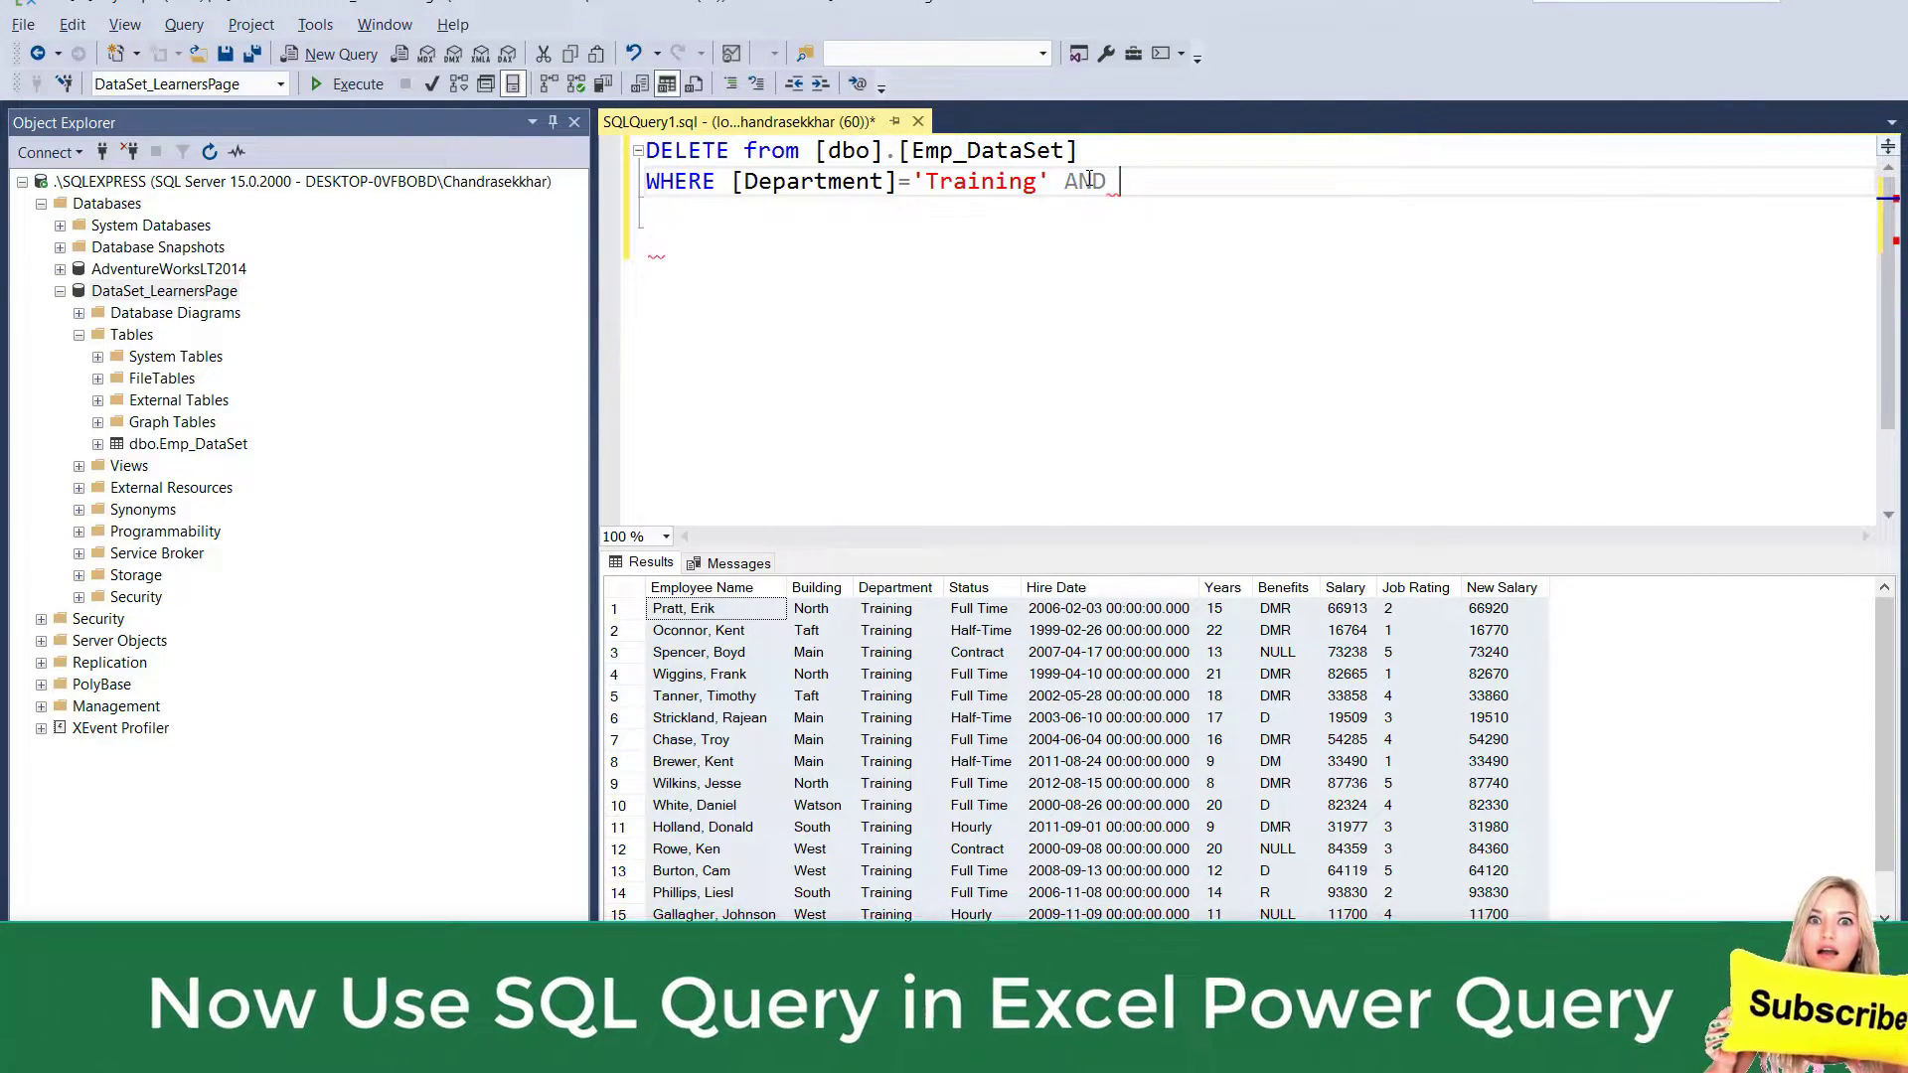
{"action": "type", "text": "[yEAR"}
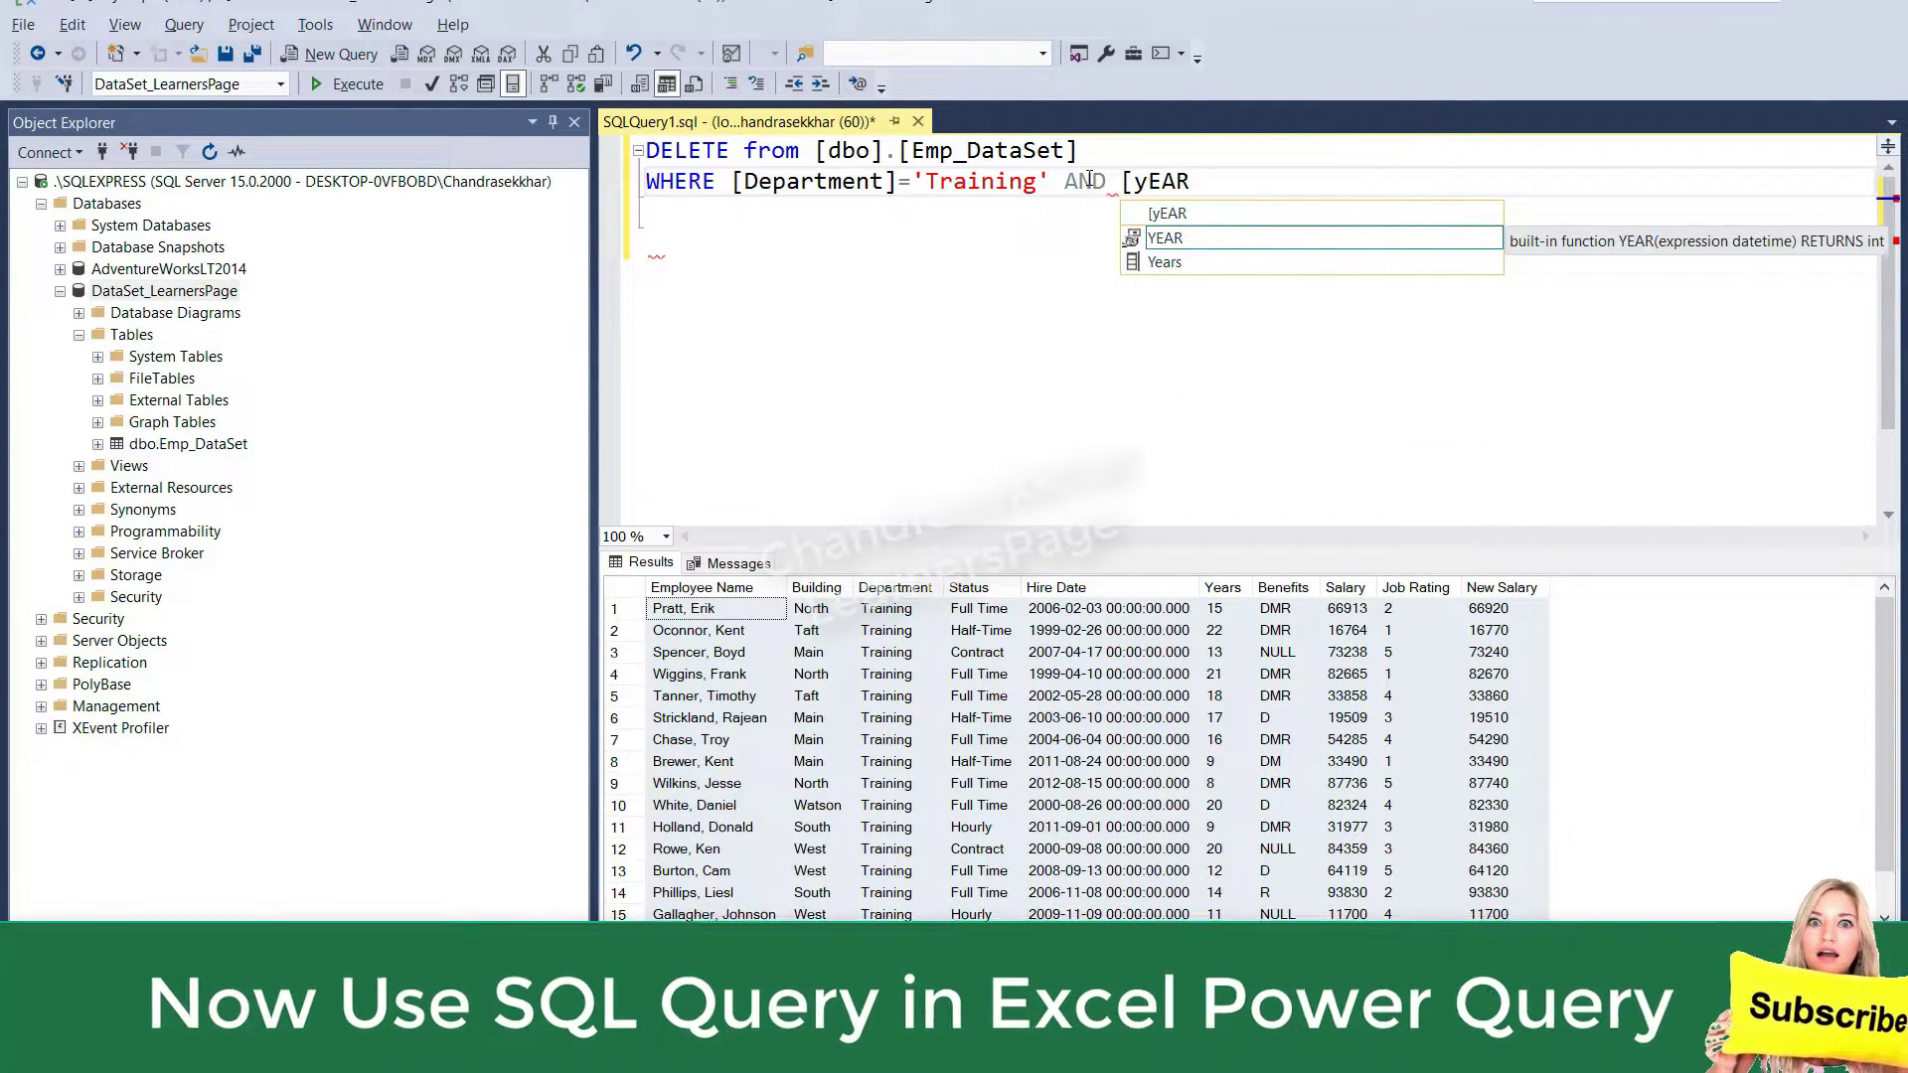
{"action": "key", "text": "Down"}
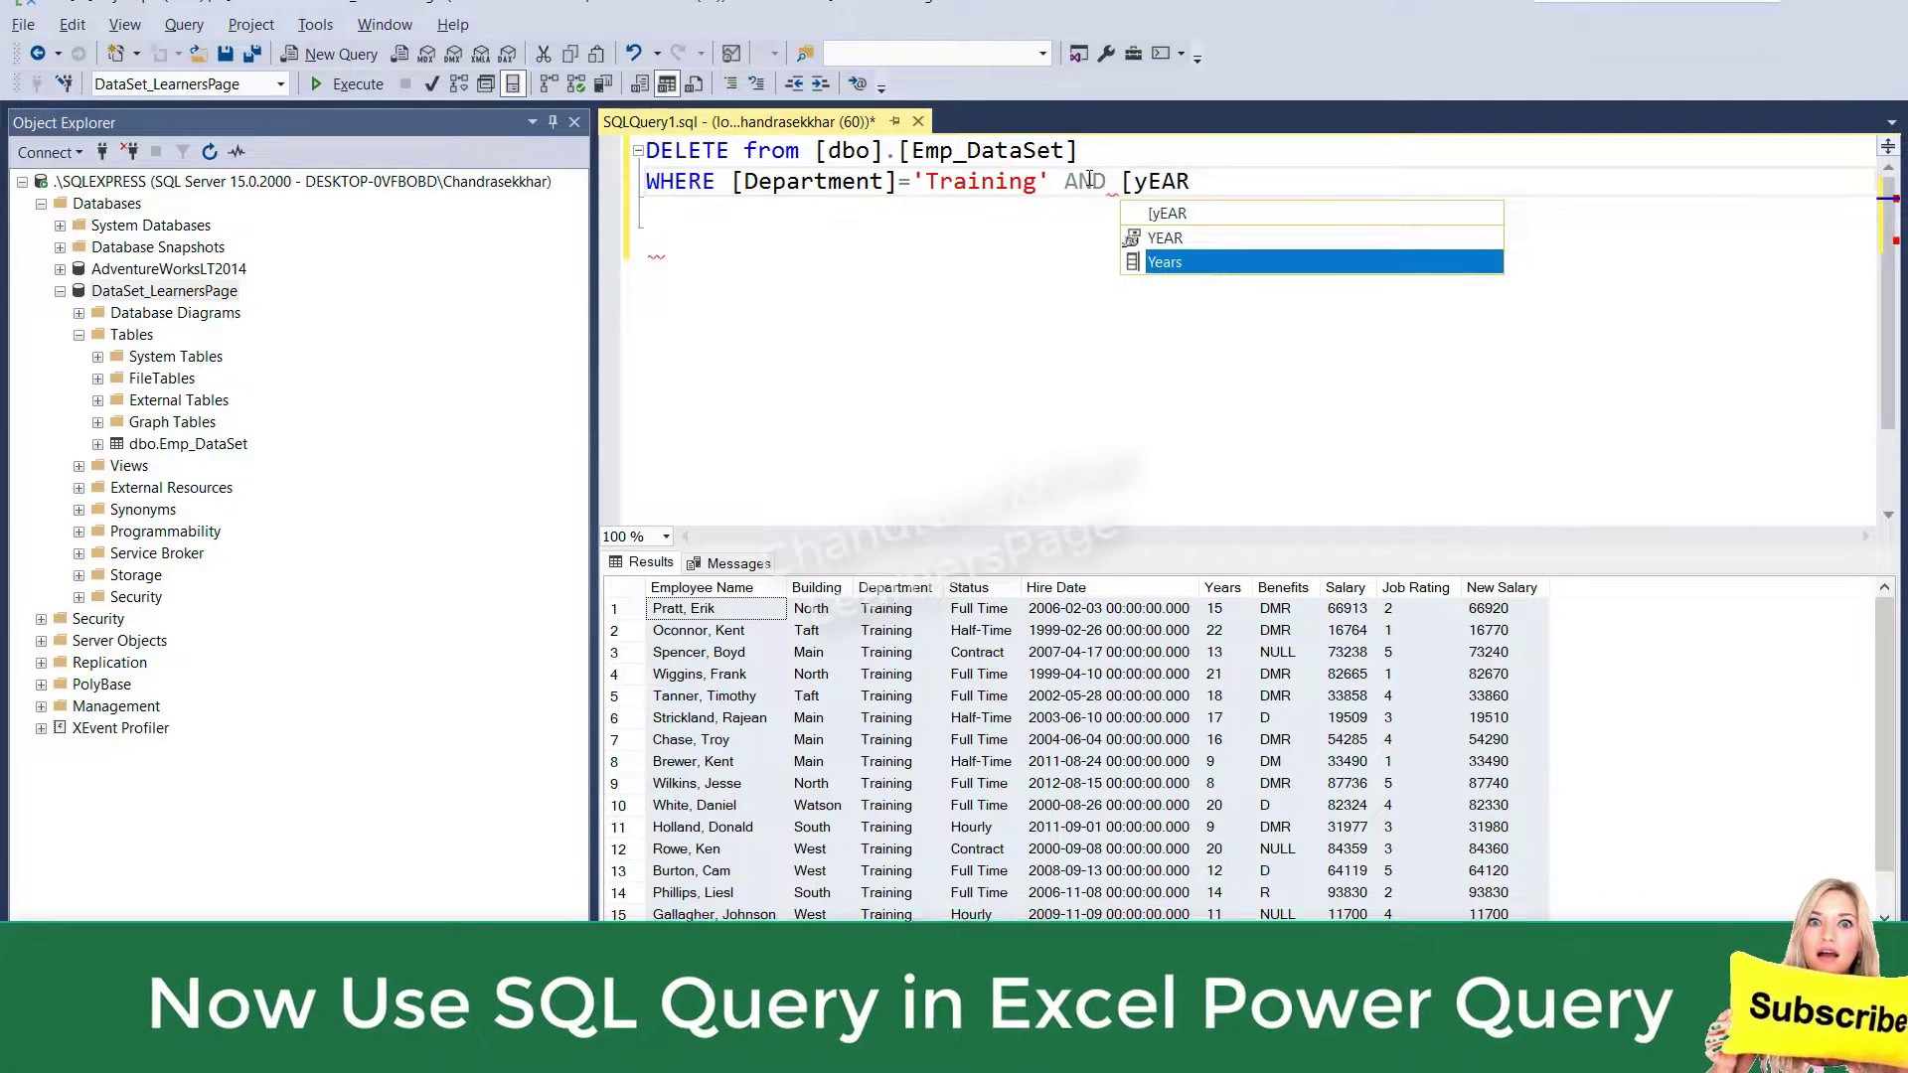
{"action": "key", "text": "Tab"}
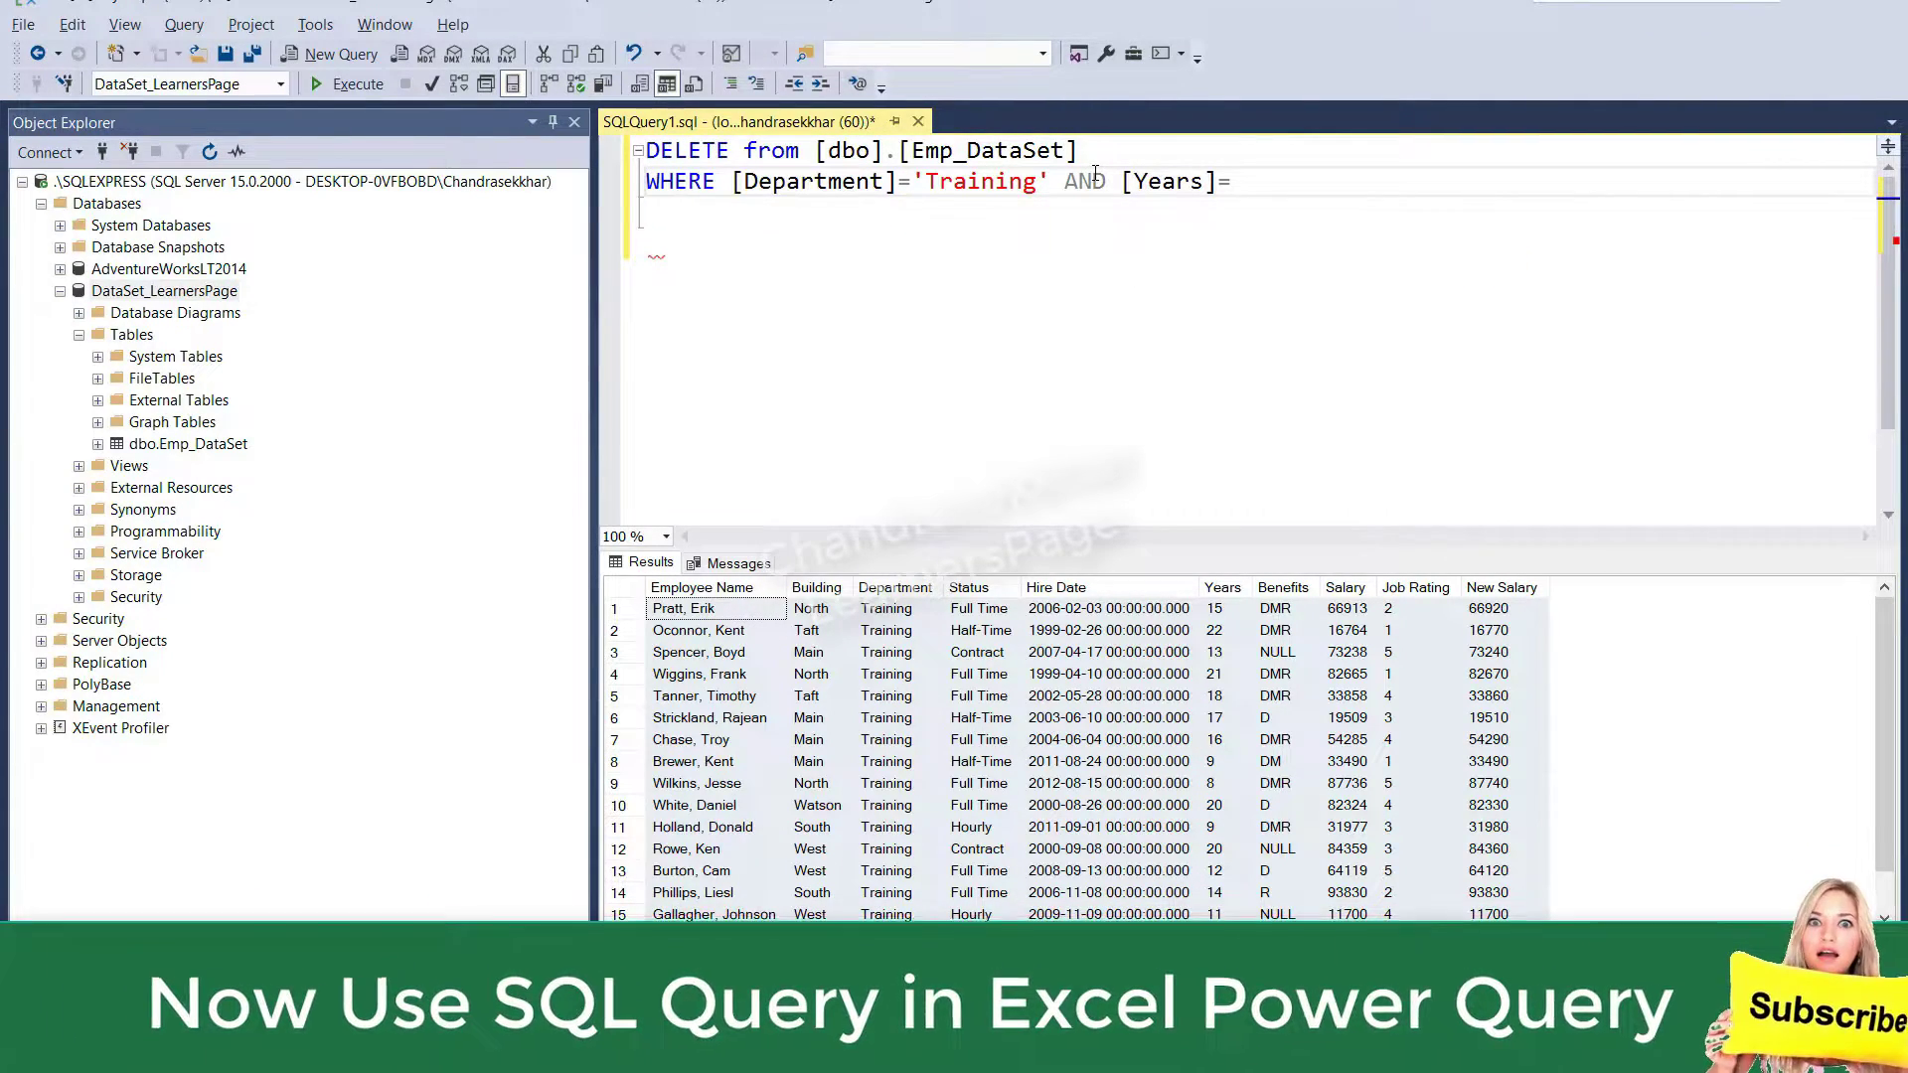
{"action": "type", "text": "=15"}
Select the whole DELETE statement and execute it, removing 1 row.
{"action": "scroll", "coordinate": [1227, 725], "scroll_direction": "down", "scroll_amount": 1}
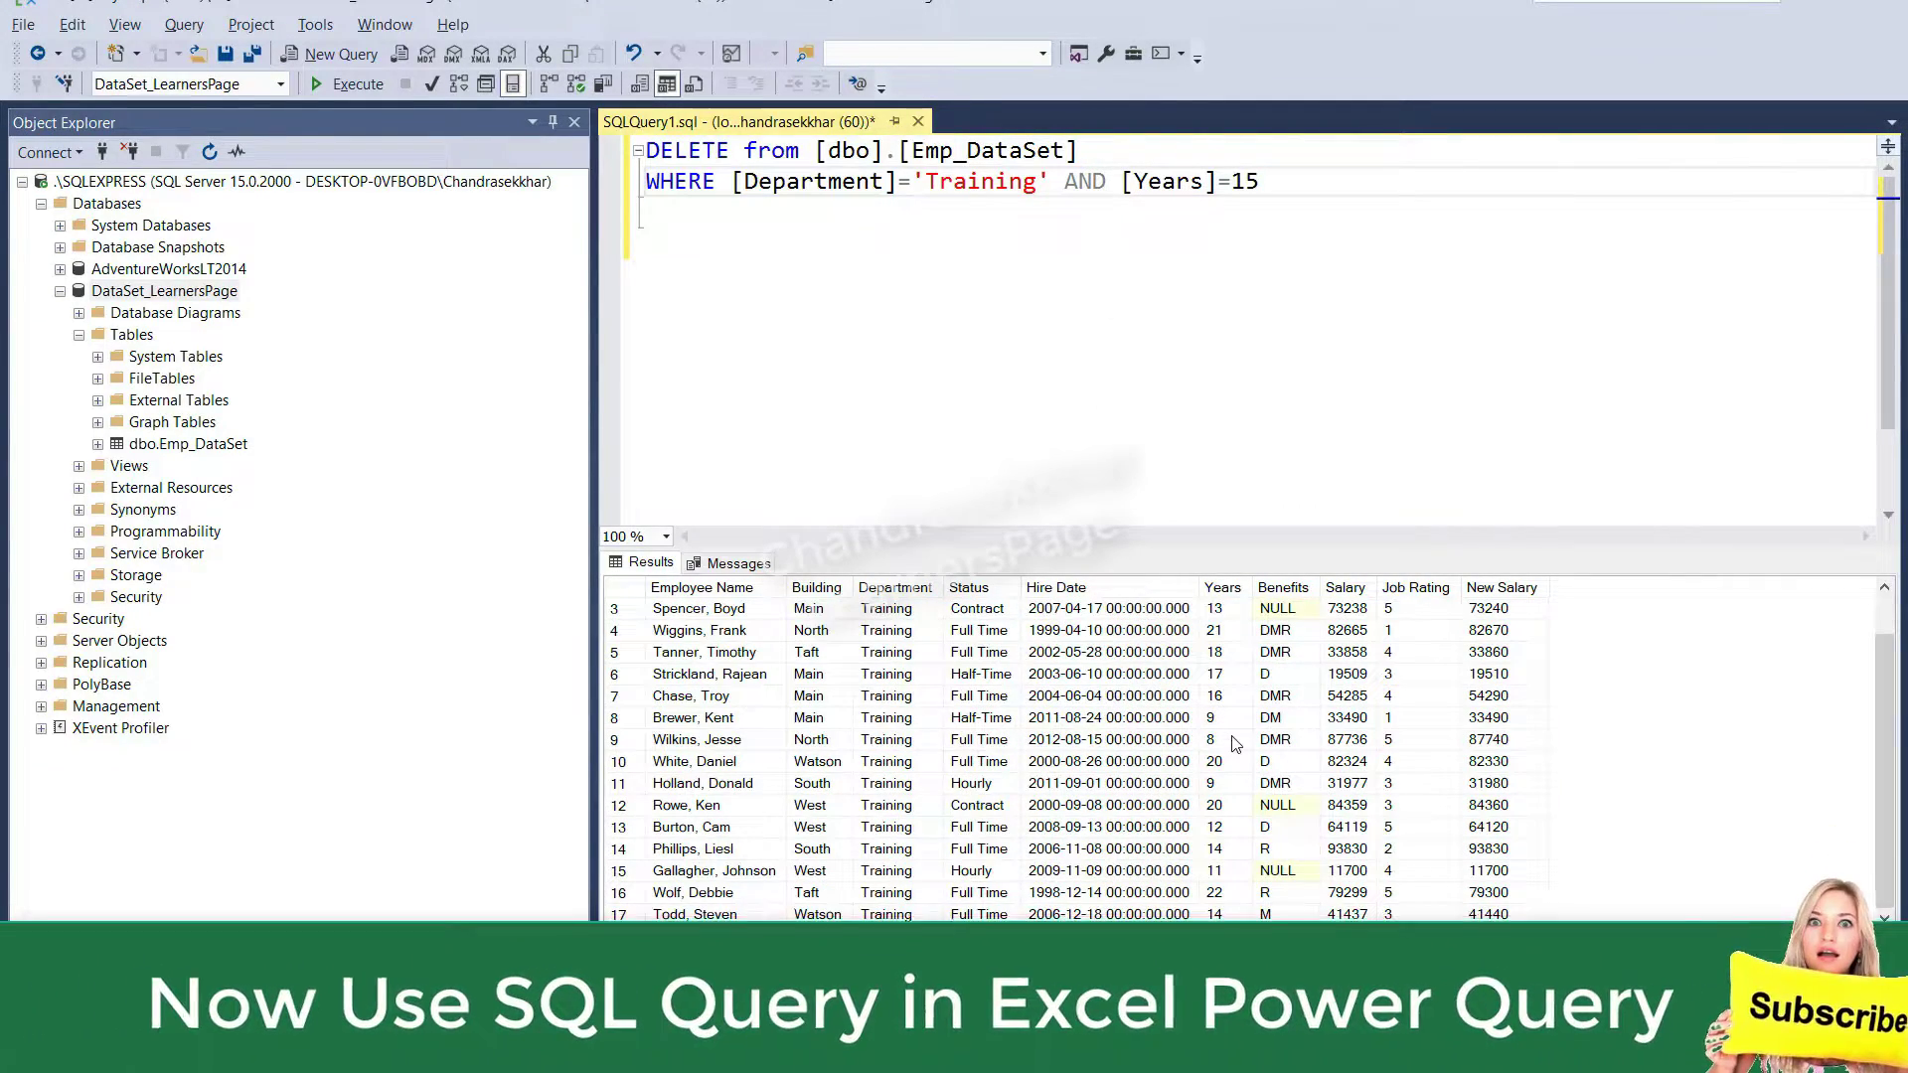
{"action": "scroll", "coordinate": [1232, 875], "scroll_direction": "up", "scroll_amount": 1}
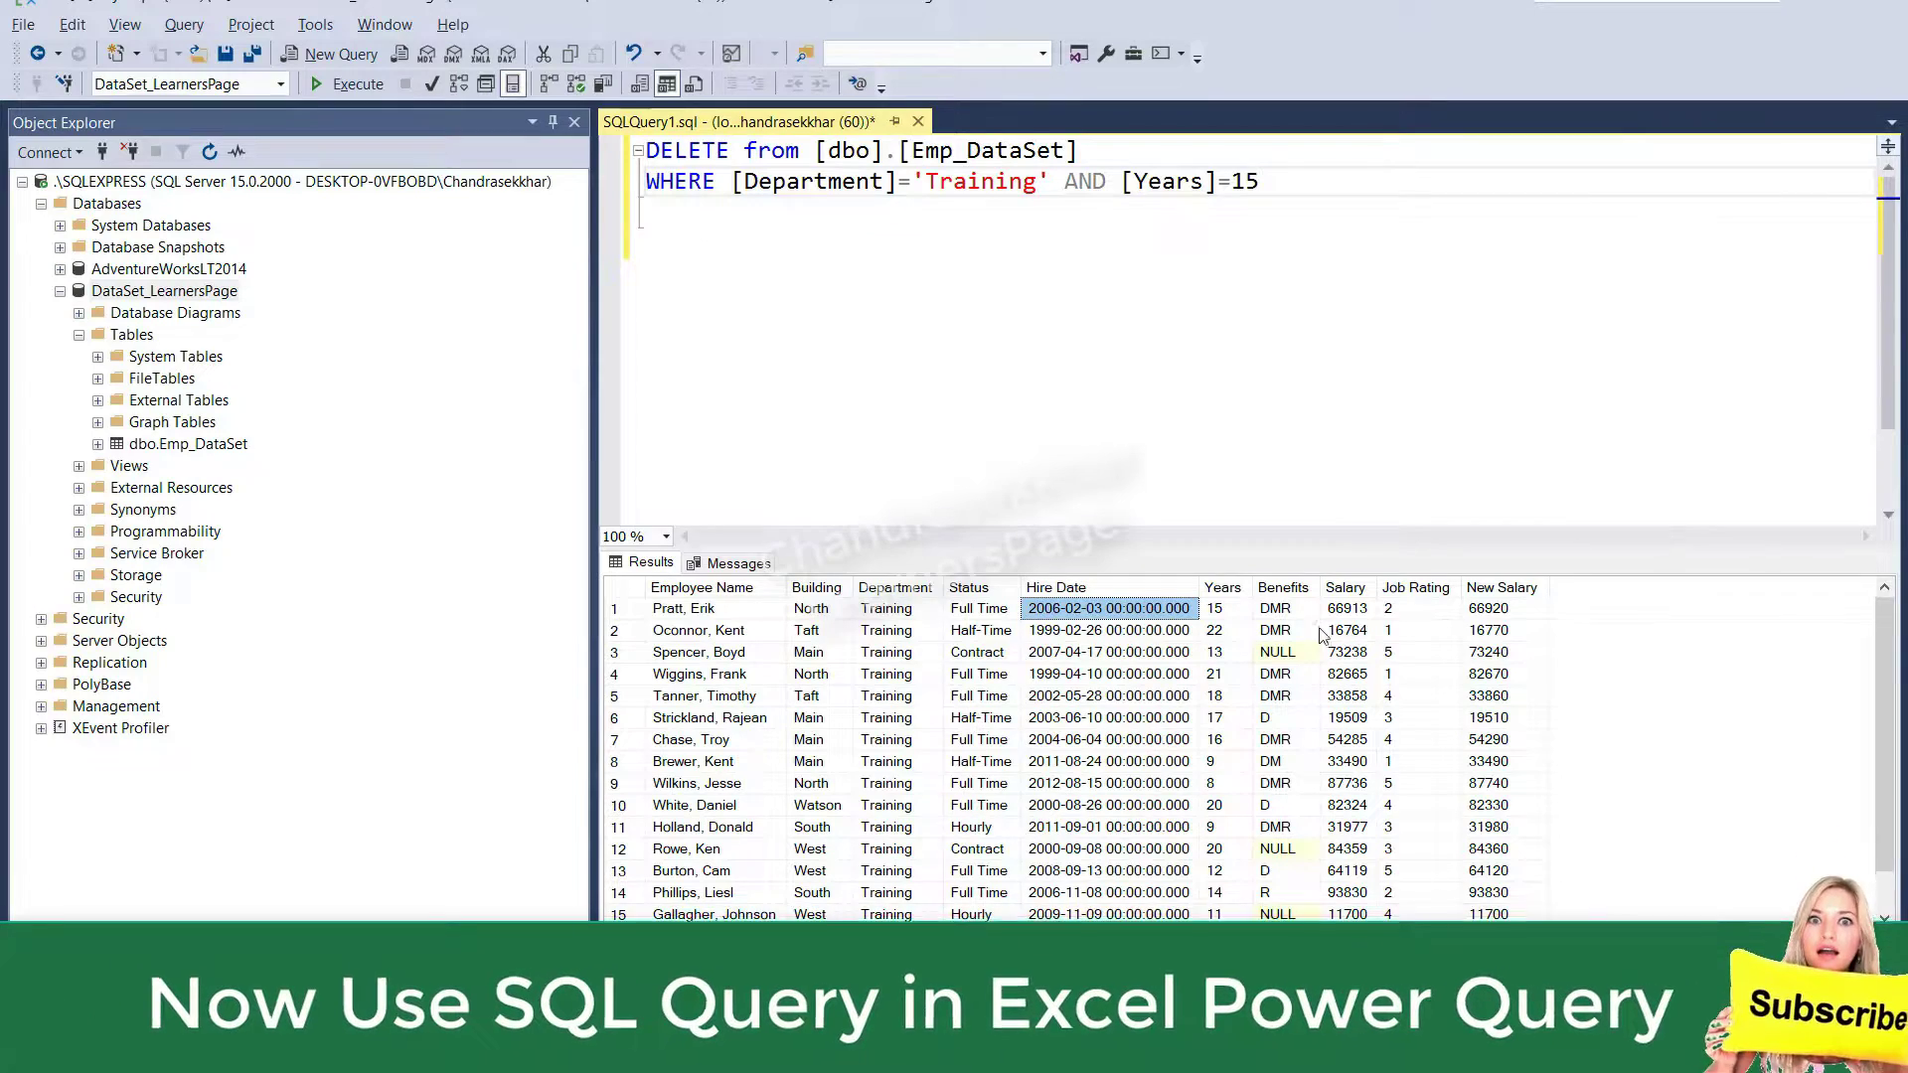
{"action": "left_click", "coordinate": [1285, 289]}
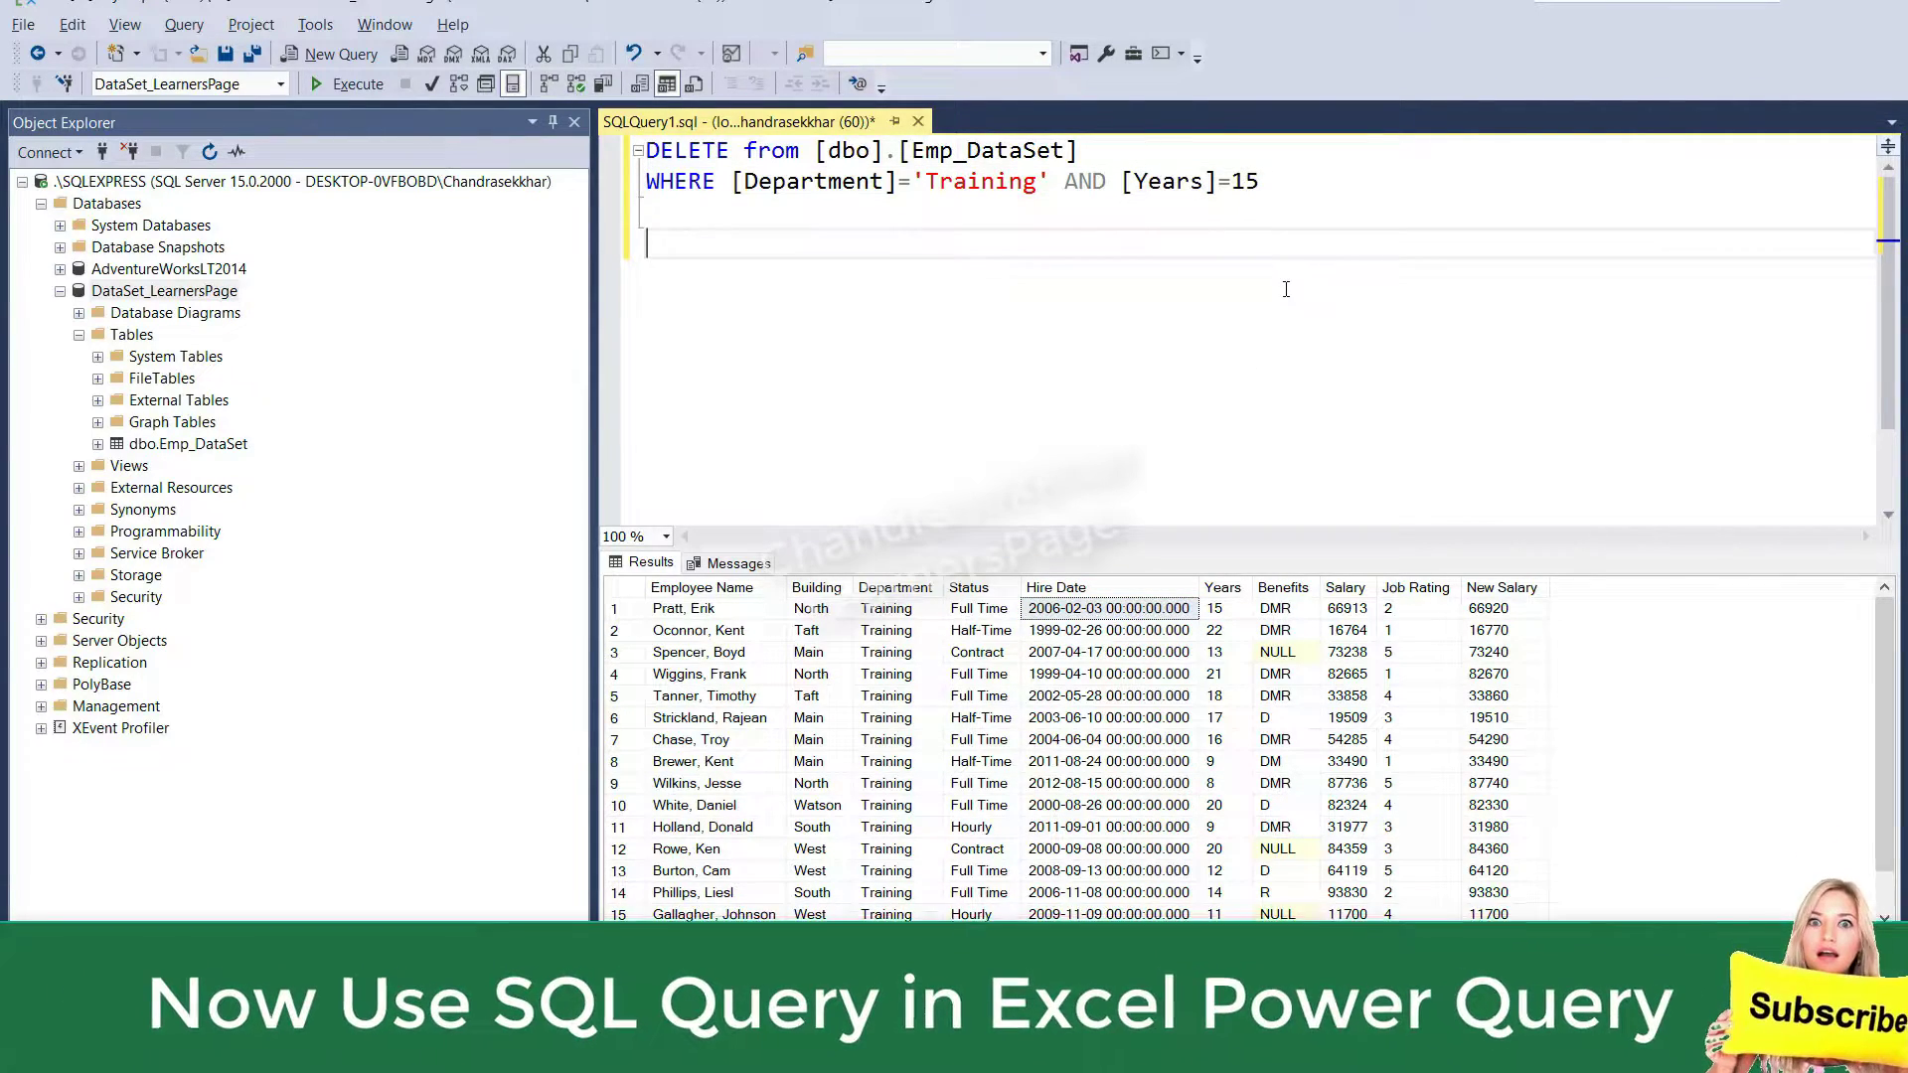
{"action": "left_click_drag", "start_coordinate": [1354, 199], "coordinate": [630, 146]}
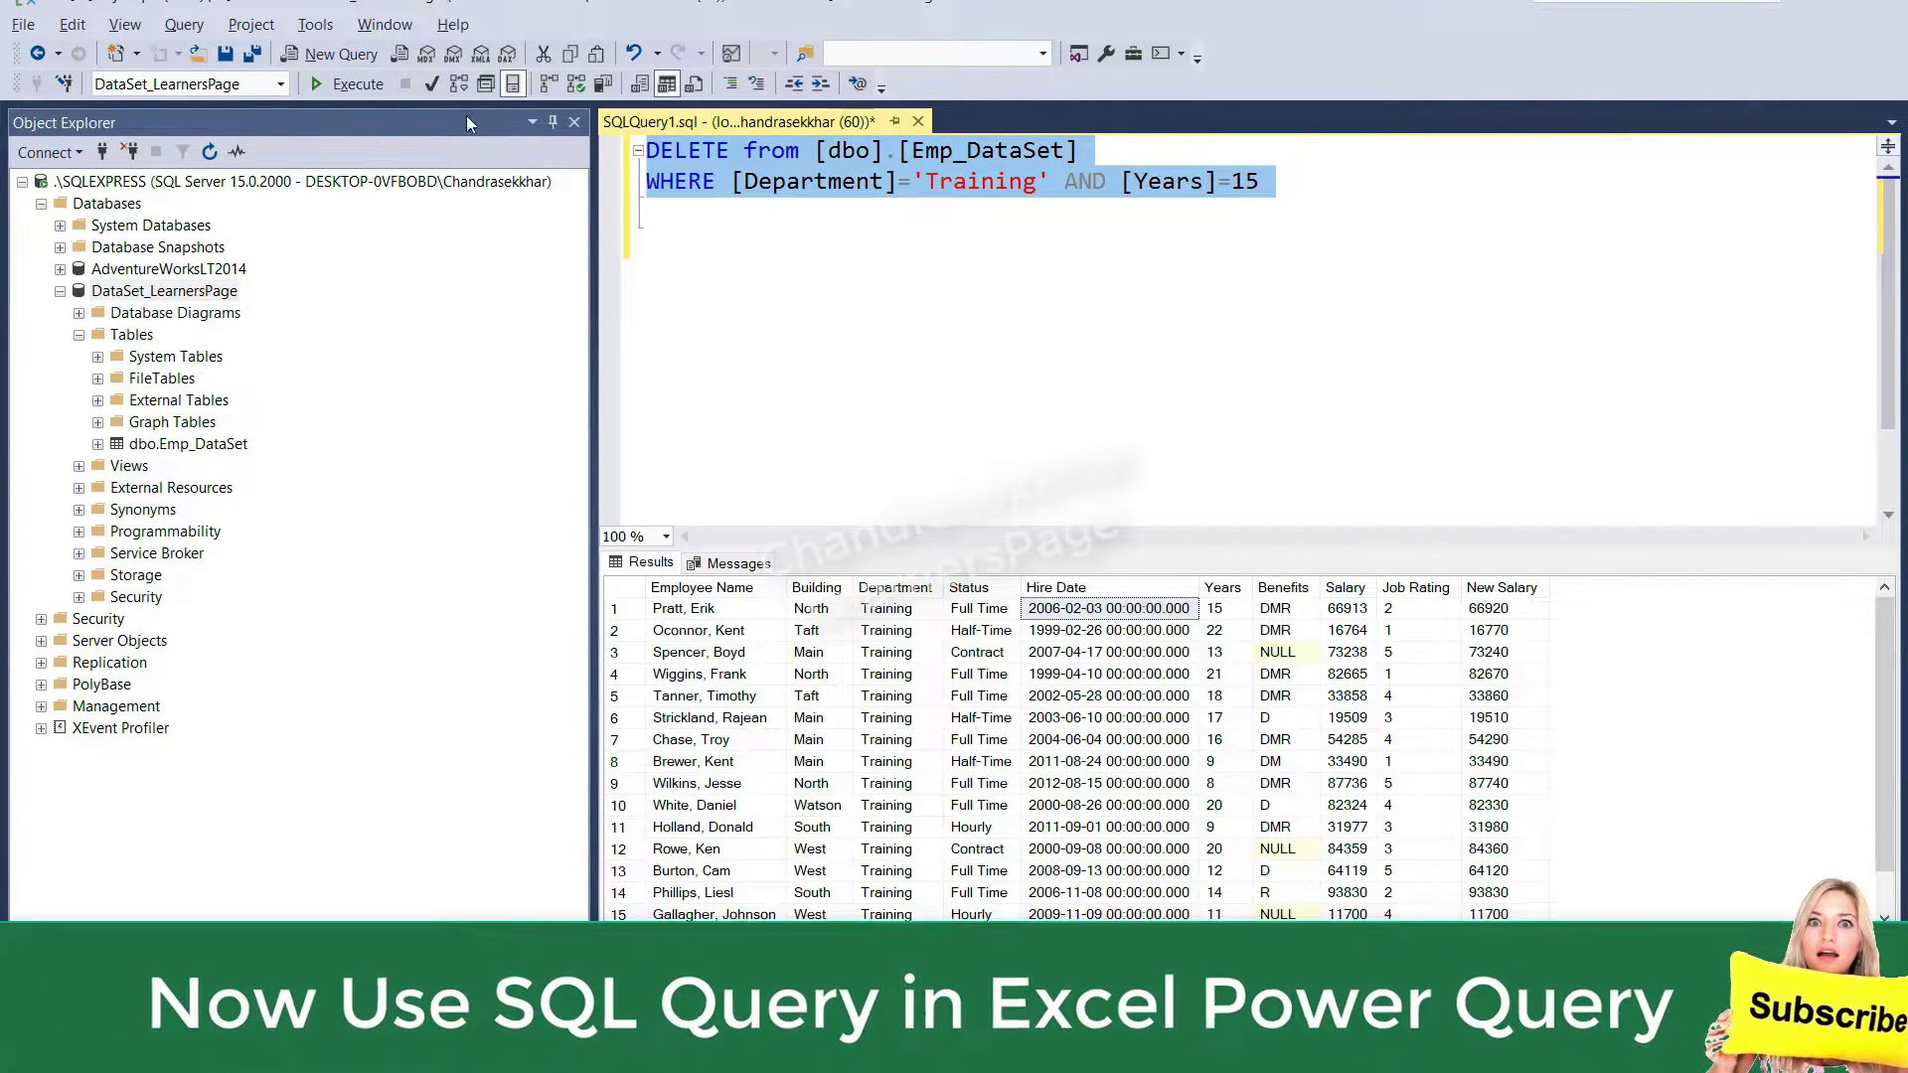
{"action": "left_click", "coordinate": [357, 87]}
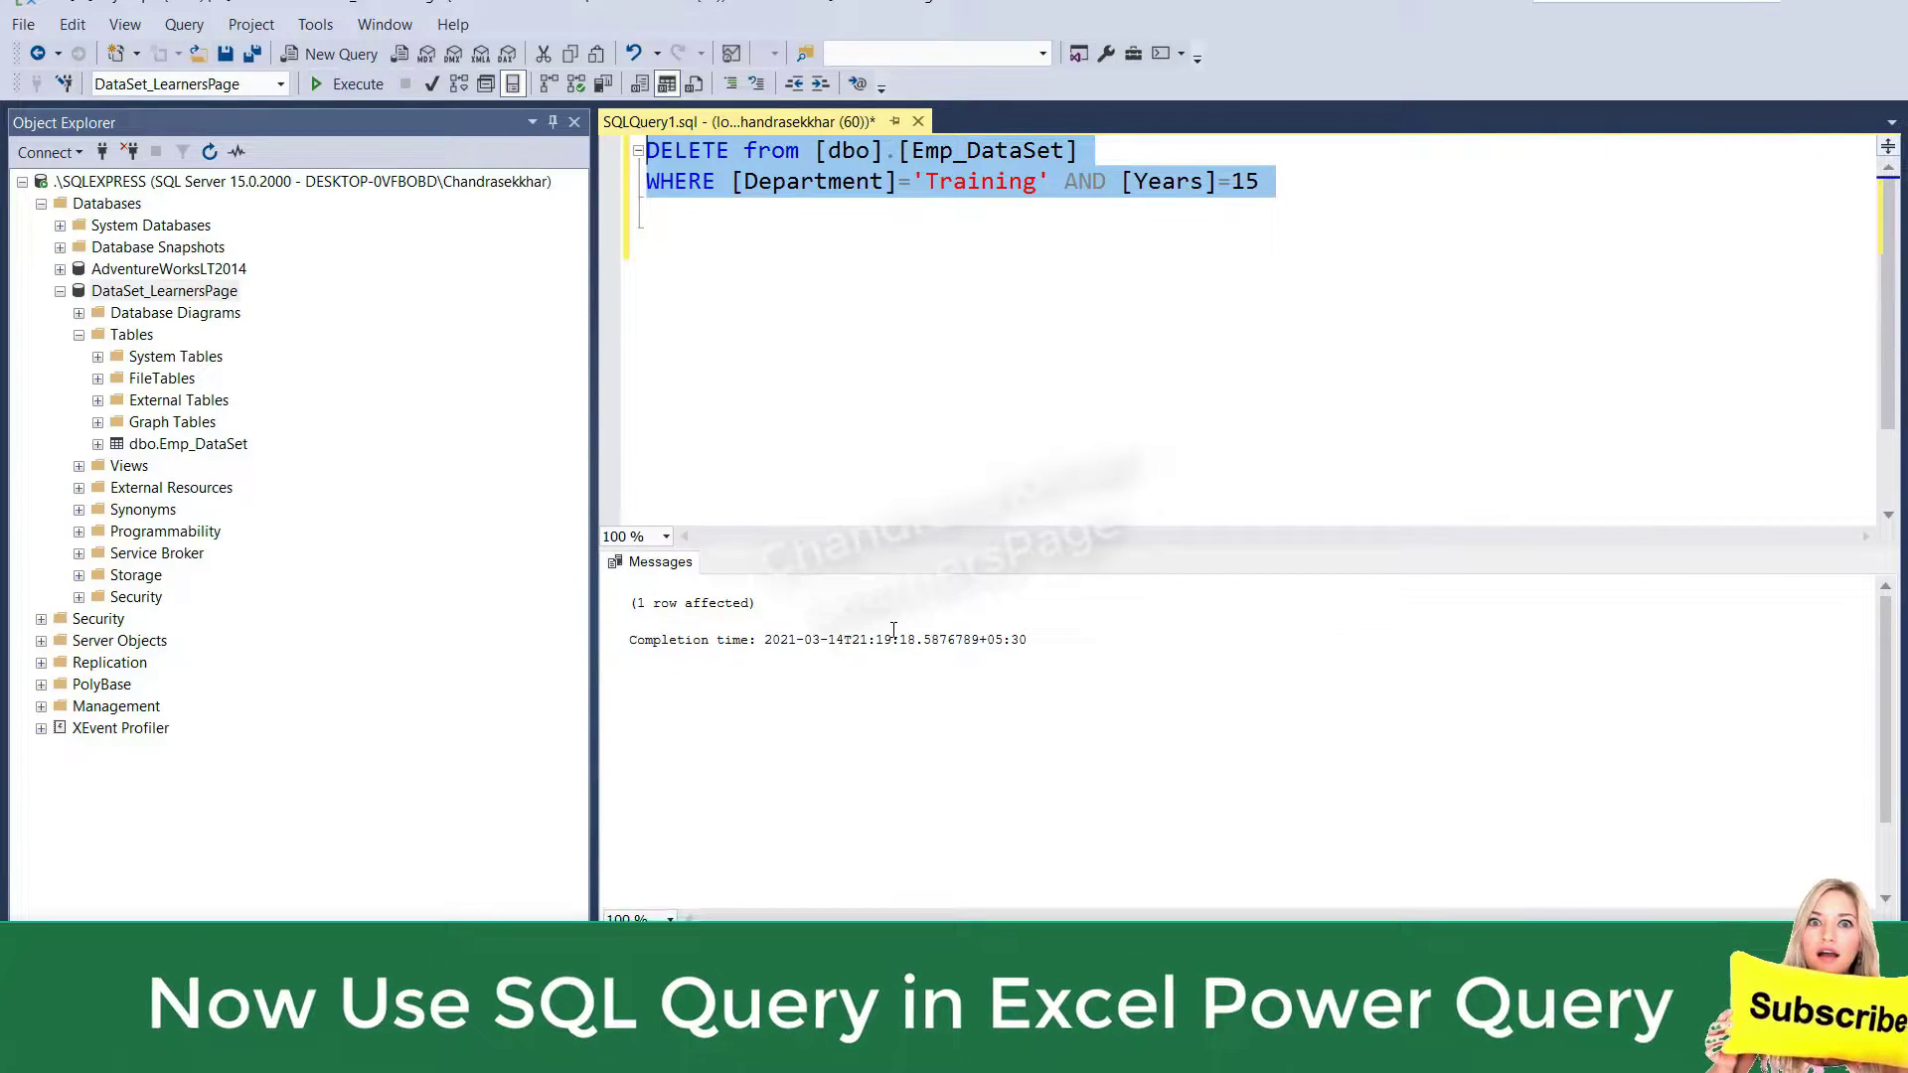
{"action": "key", "text": "alt+Tab"}
Refresh all workbook connections so the Training table drops to 16 employees.
{"action": "left_click", "coordinate": [603, 656]}
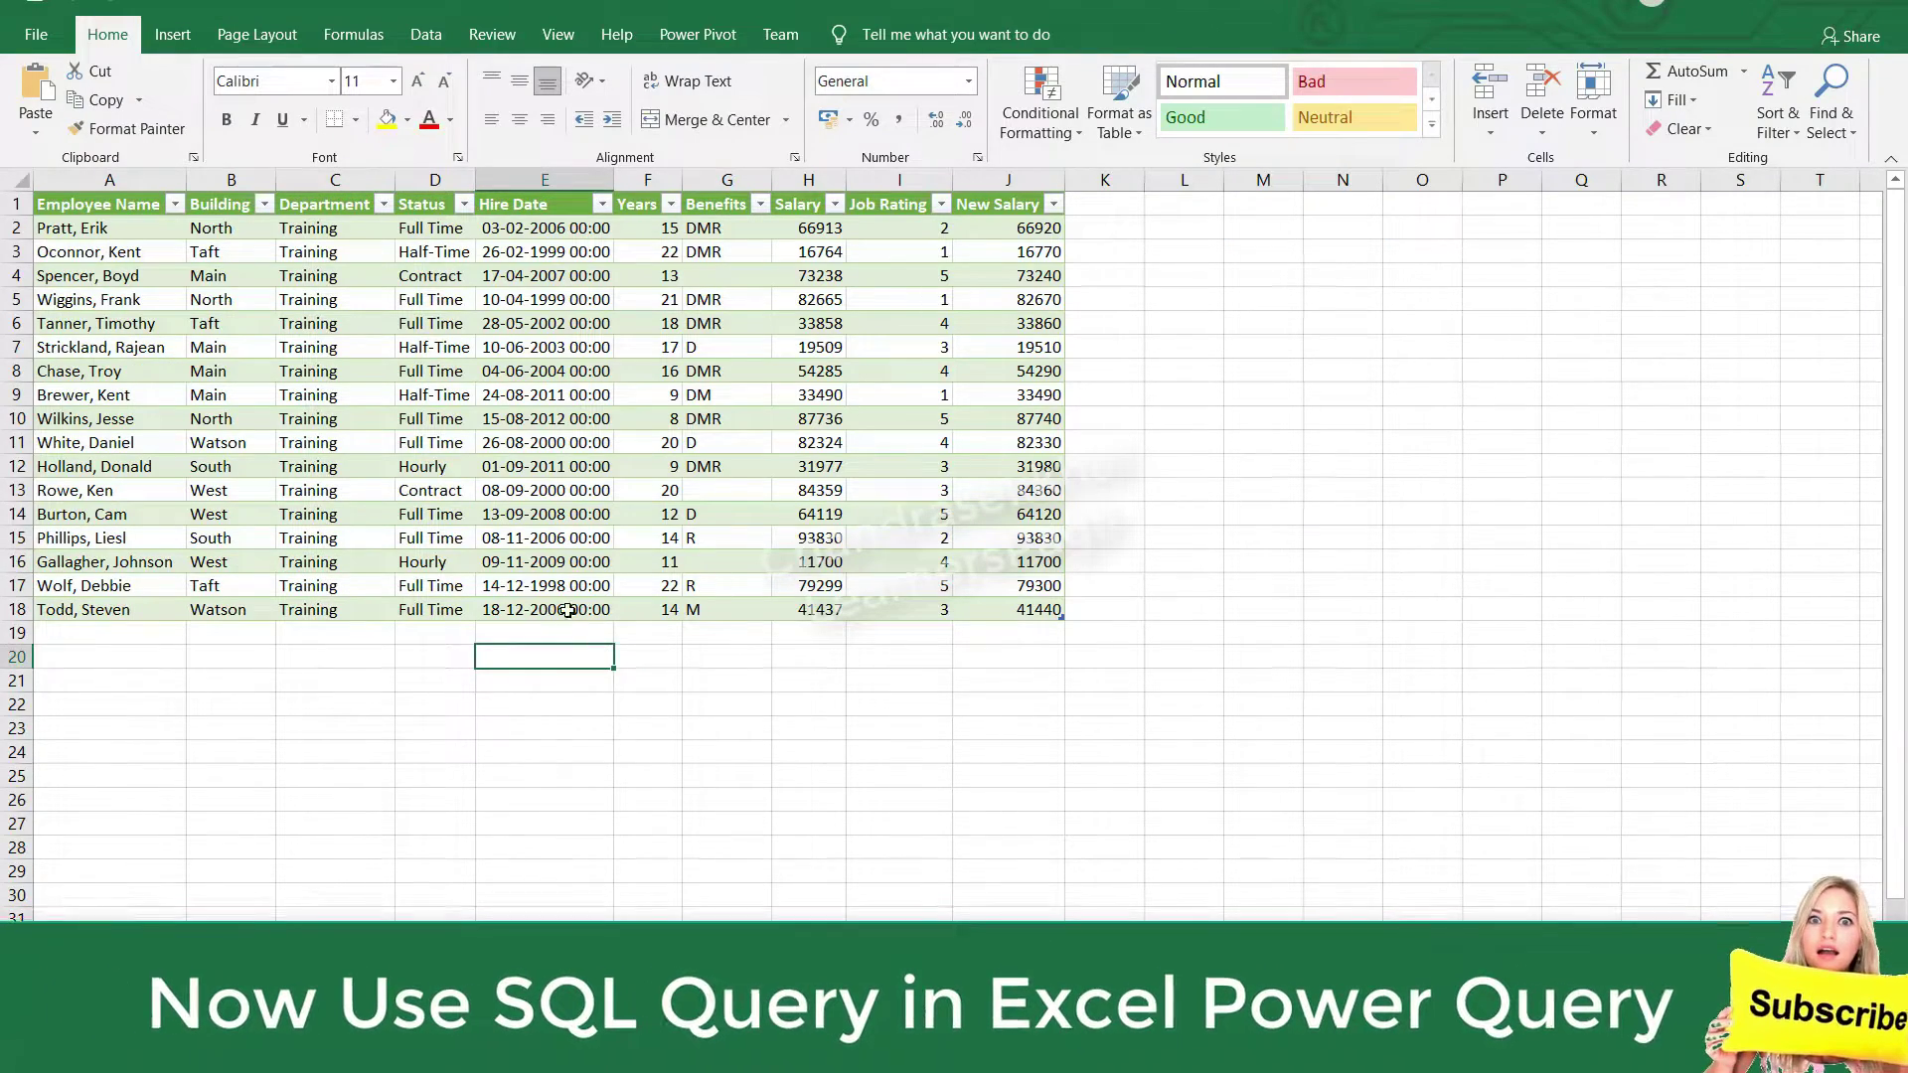
{"action": "left_click", "coordinate": [456, 466]}
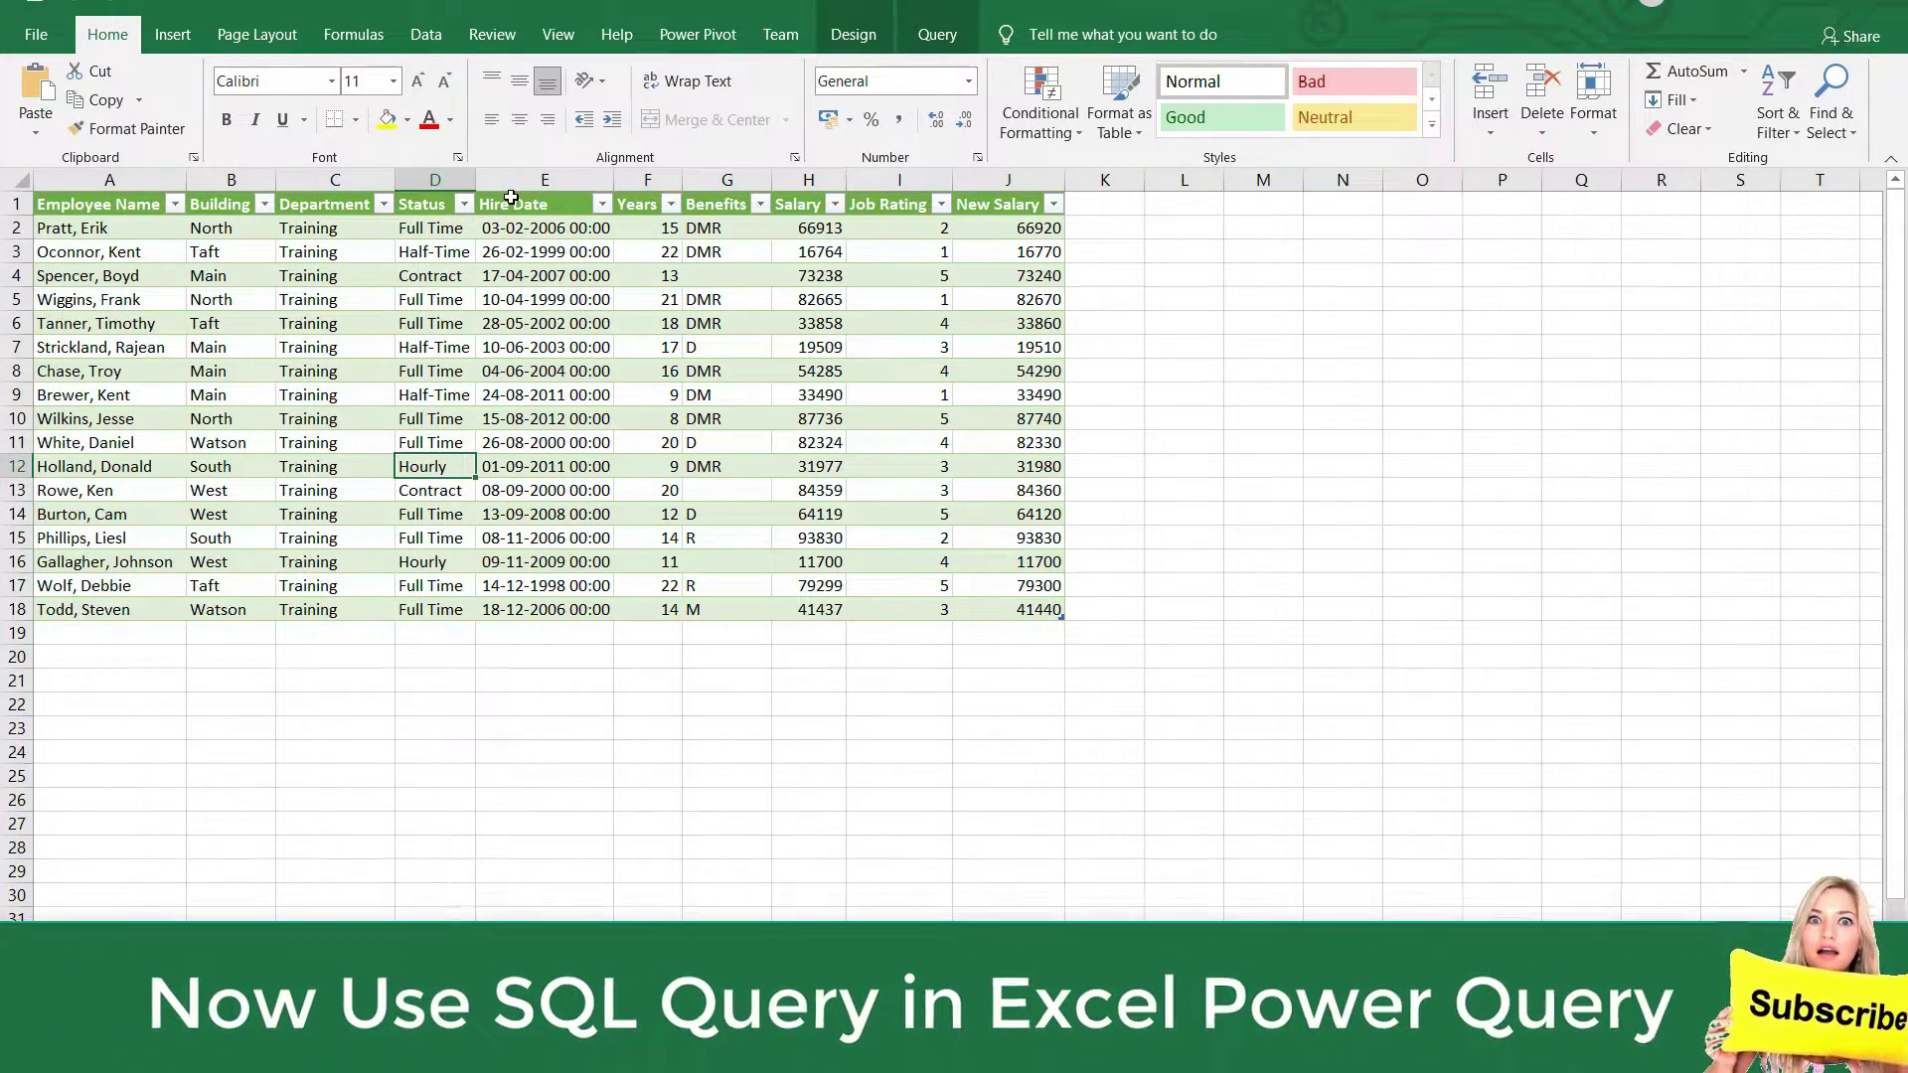
{"action": "left_click", "coordinate": [541, 350]}
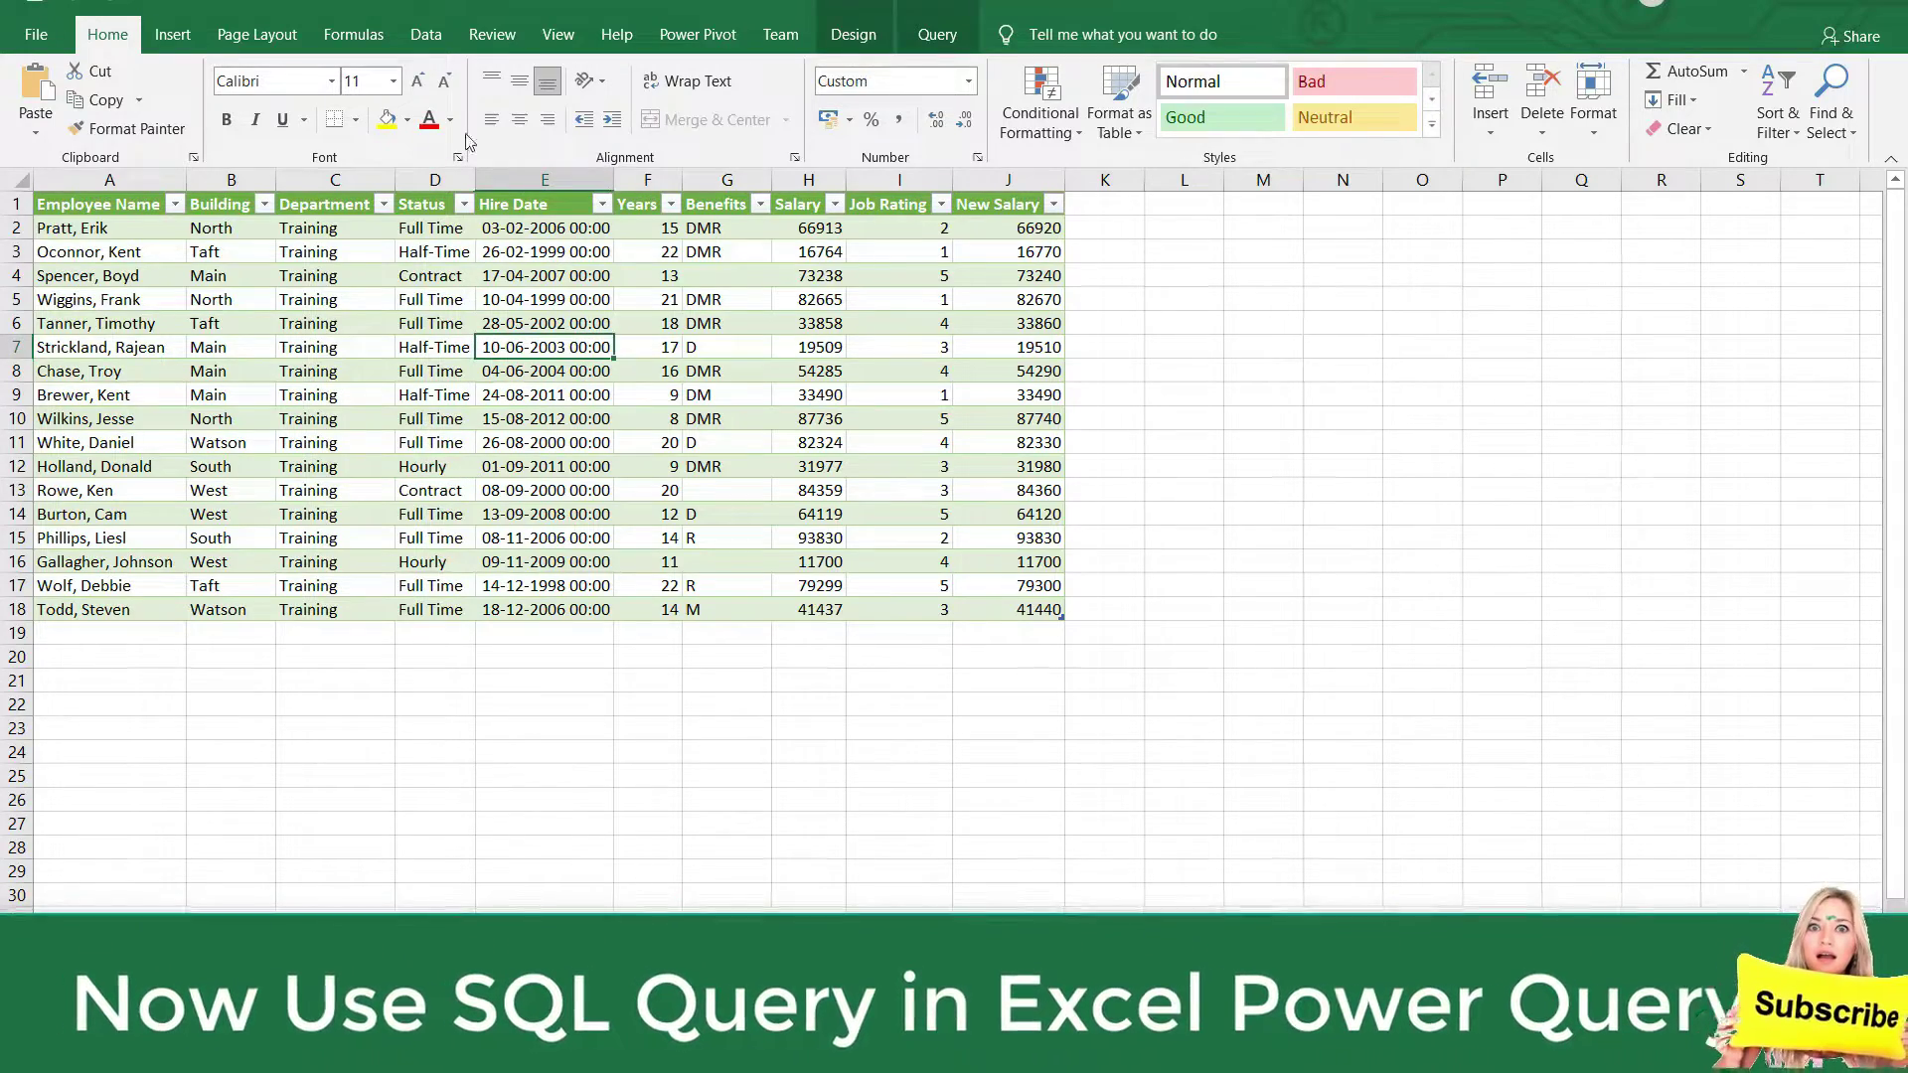
{"action": "left_click", "coordinate": [434, 40]}
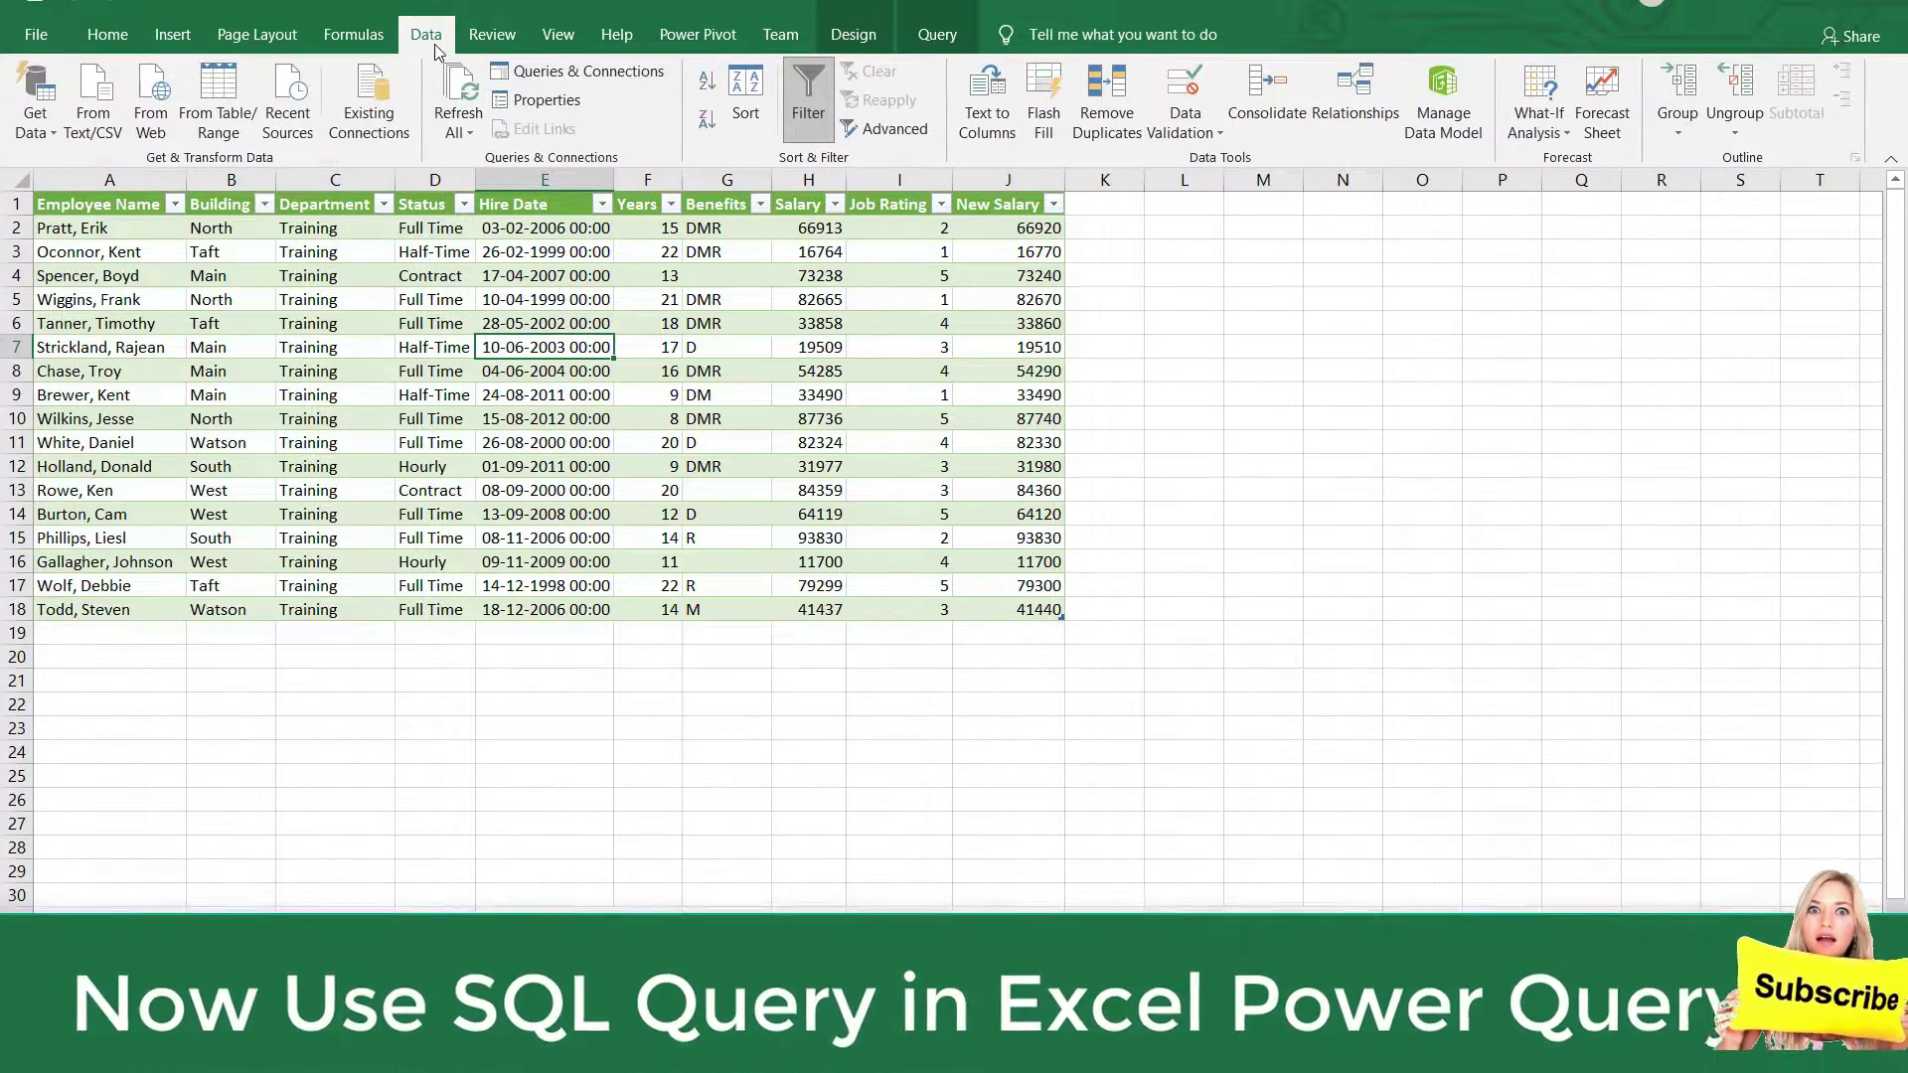
{"action": "left_click", "coordinate": [460, 132]}
{"action": "left_click", "coordinate": [507, 161]}
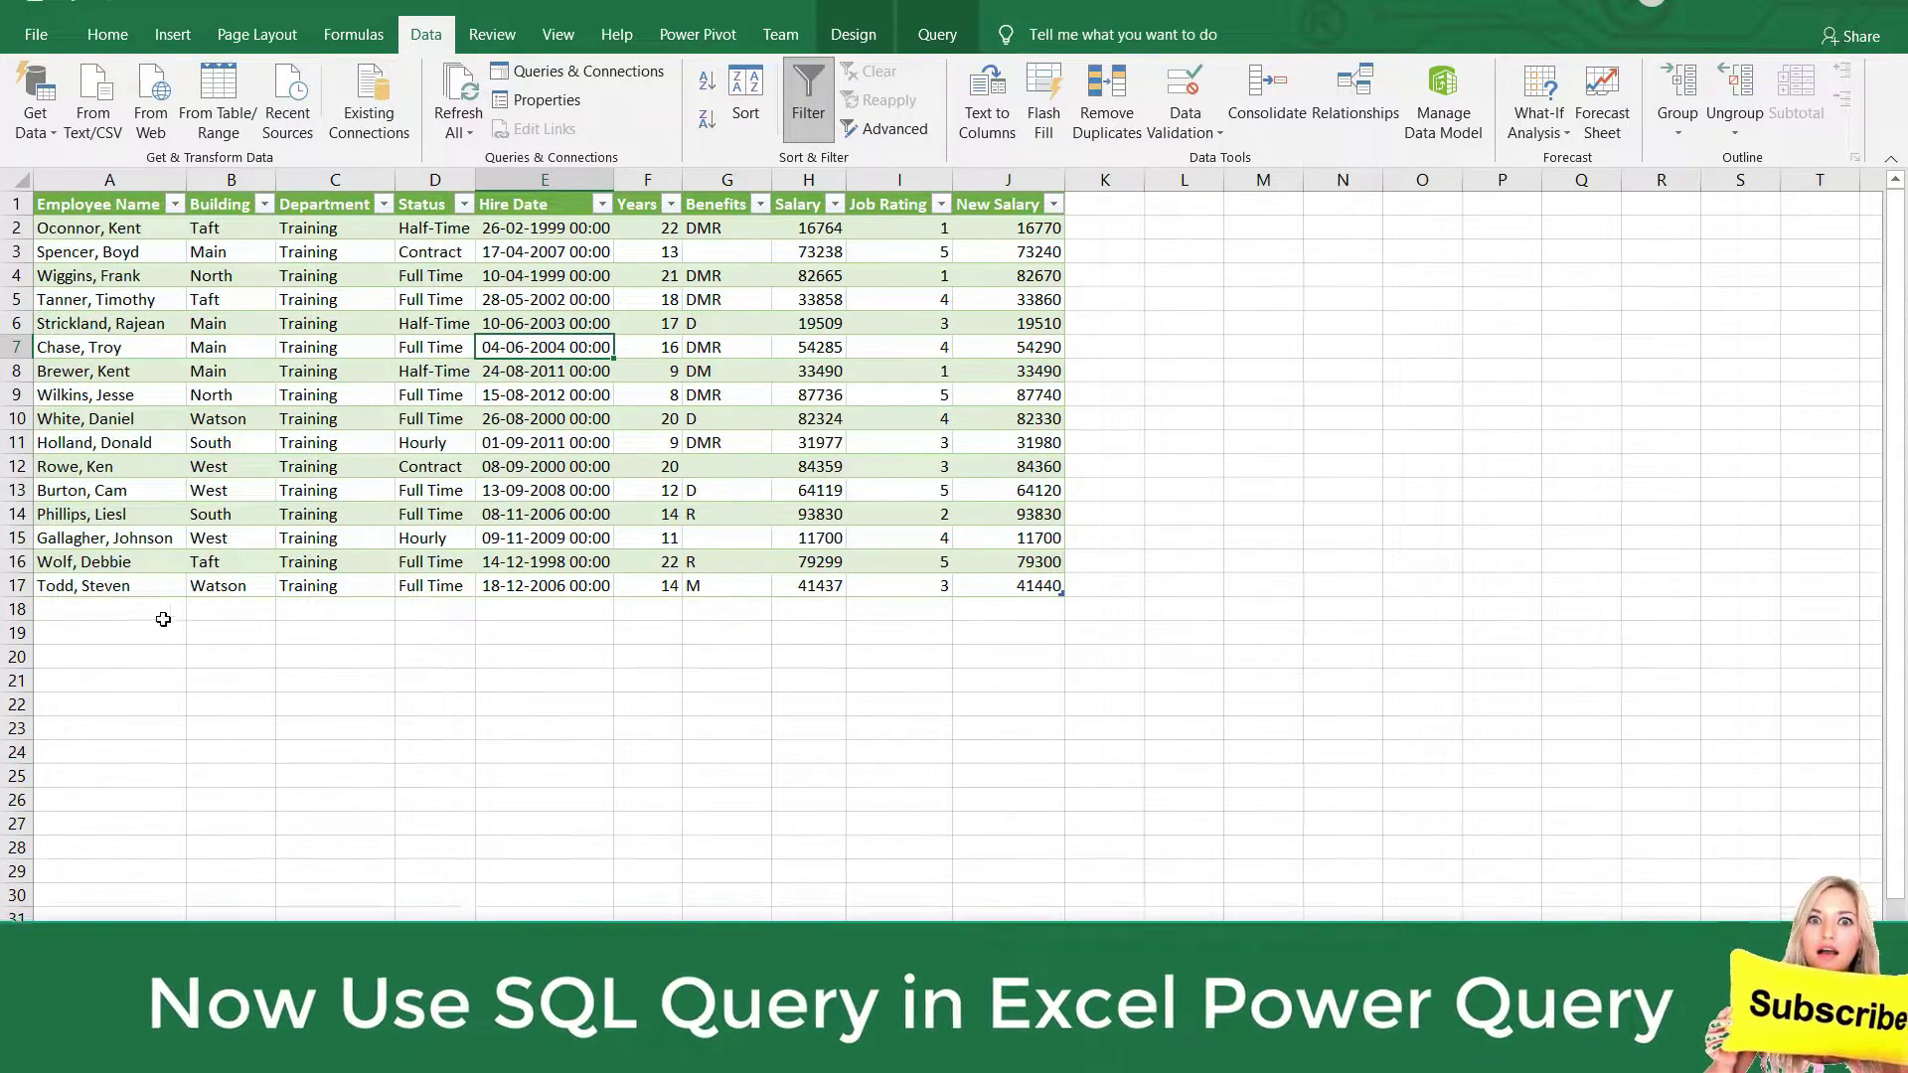
{"action": "left_click", "coordinate": [83, 589]}
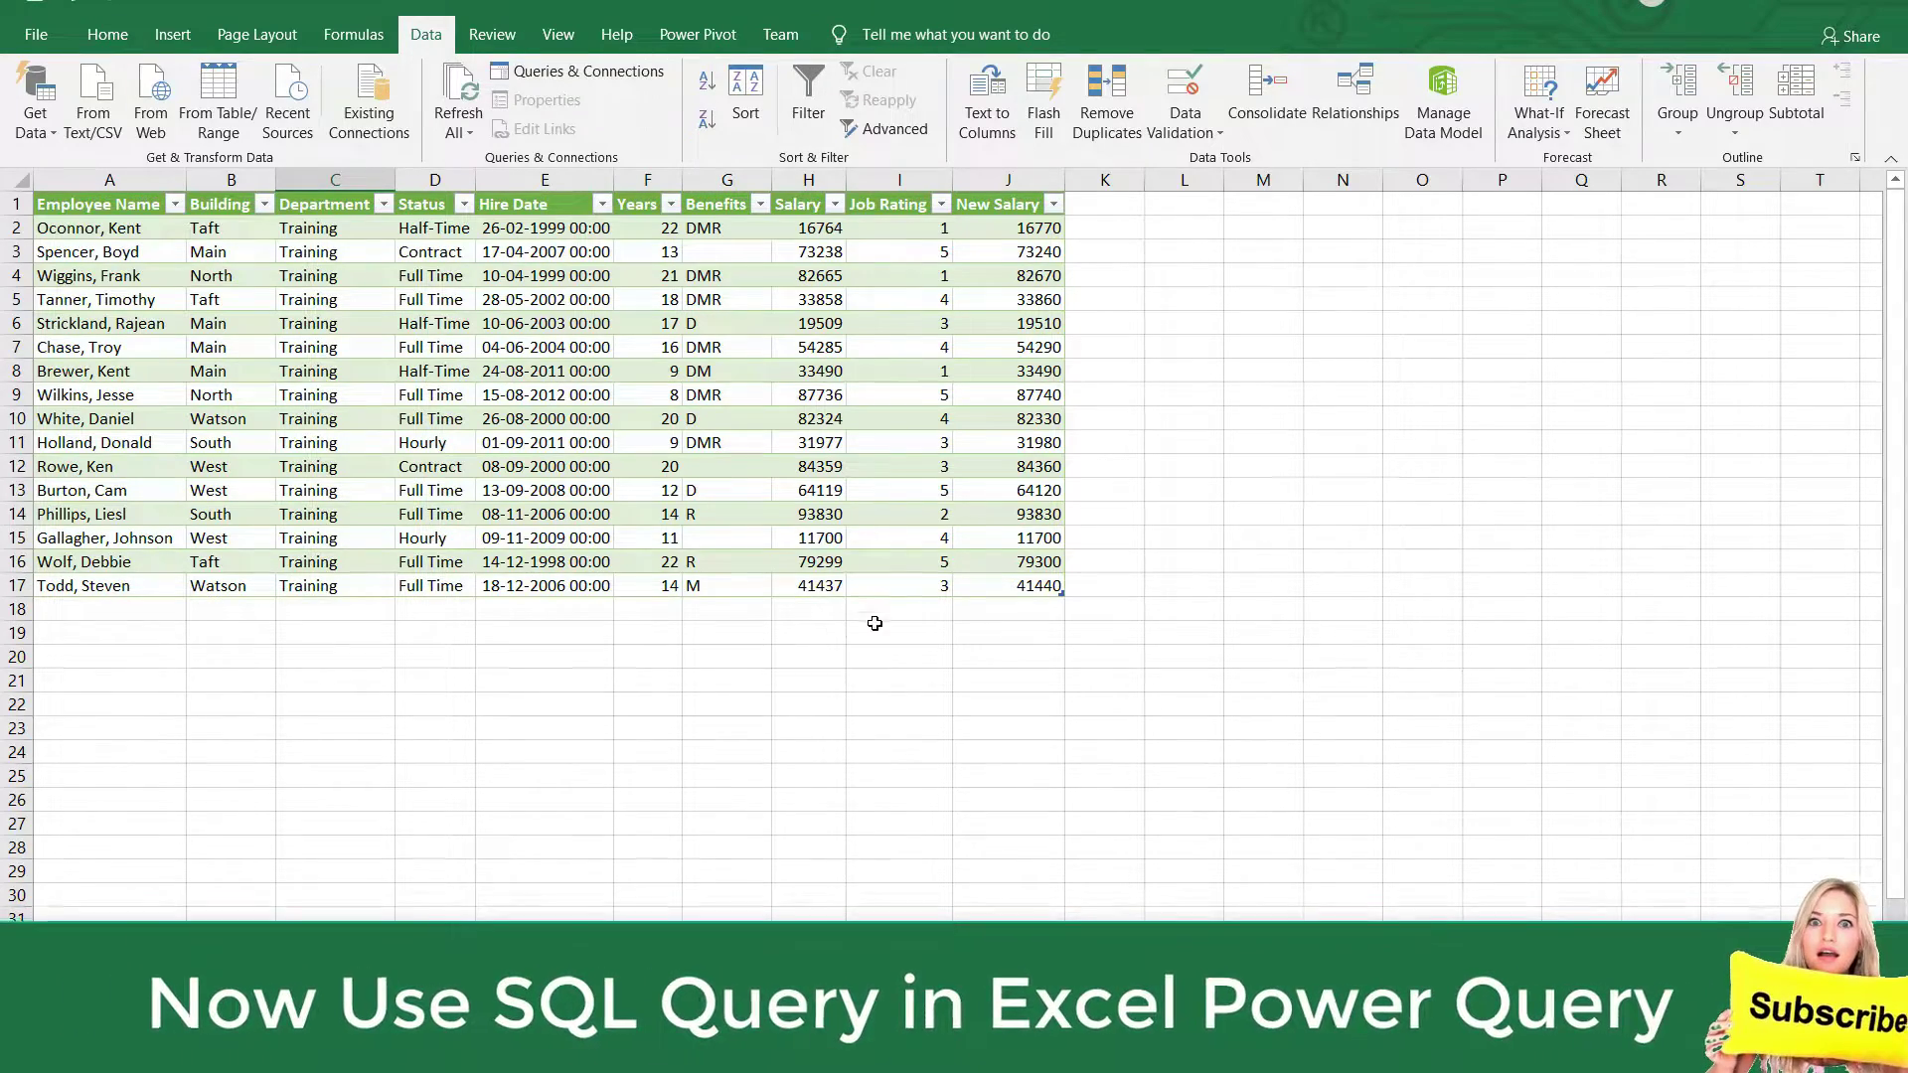
{"action": "left_click", "coordinate": [1009, 604]}
{"action": "left_click", "coordinate": [1031, 585]}
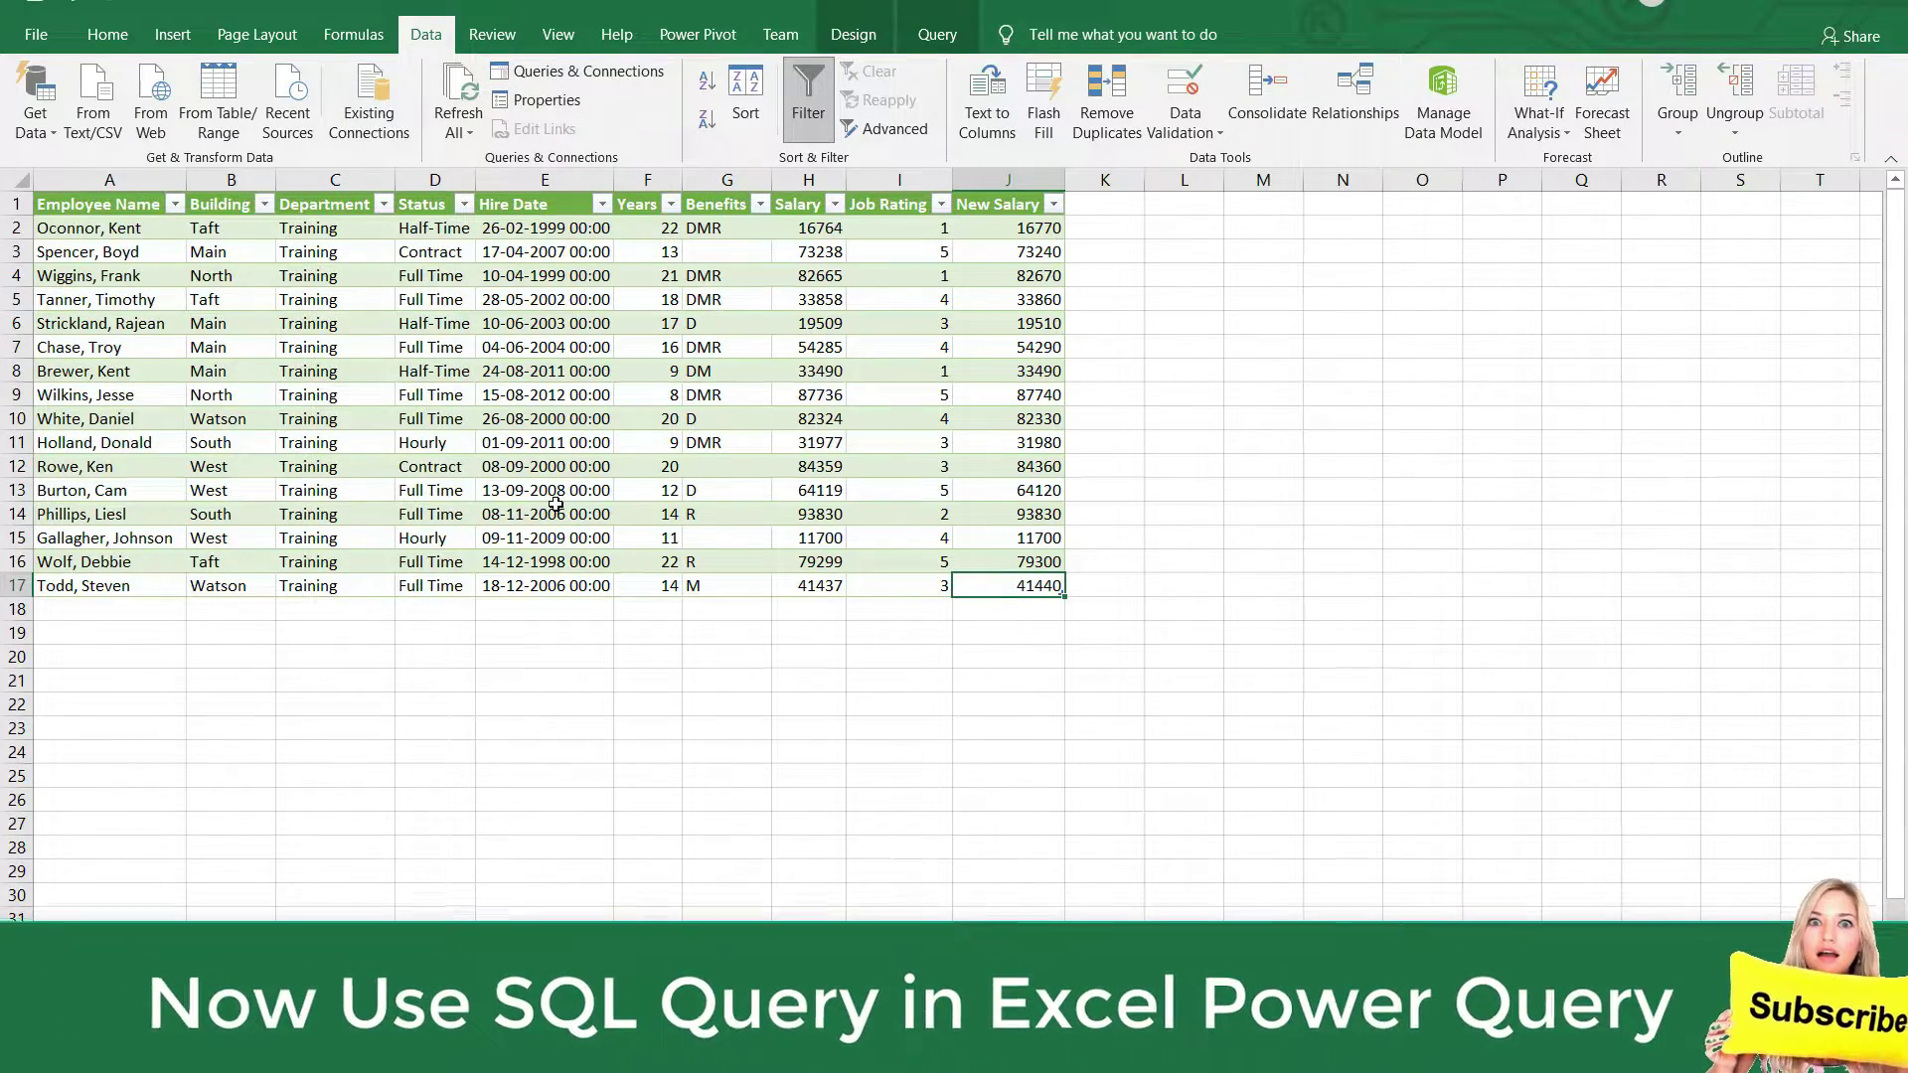
Show Queries & Connections and select Query1, which reports 16 rows loaded.
{"action": "left_click", "coordinate": [570, 77]}
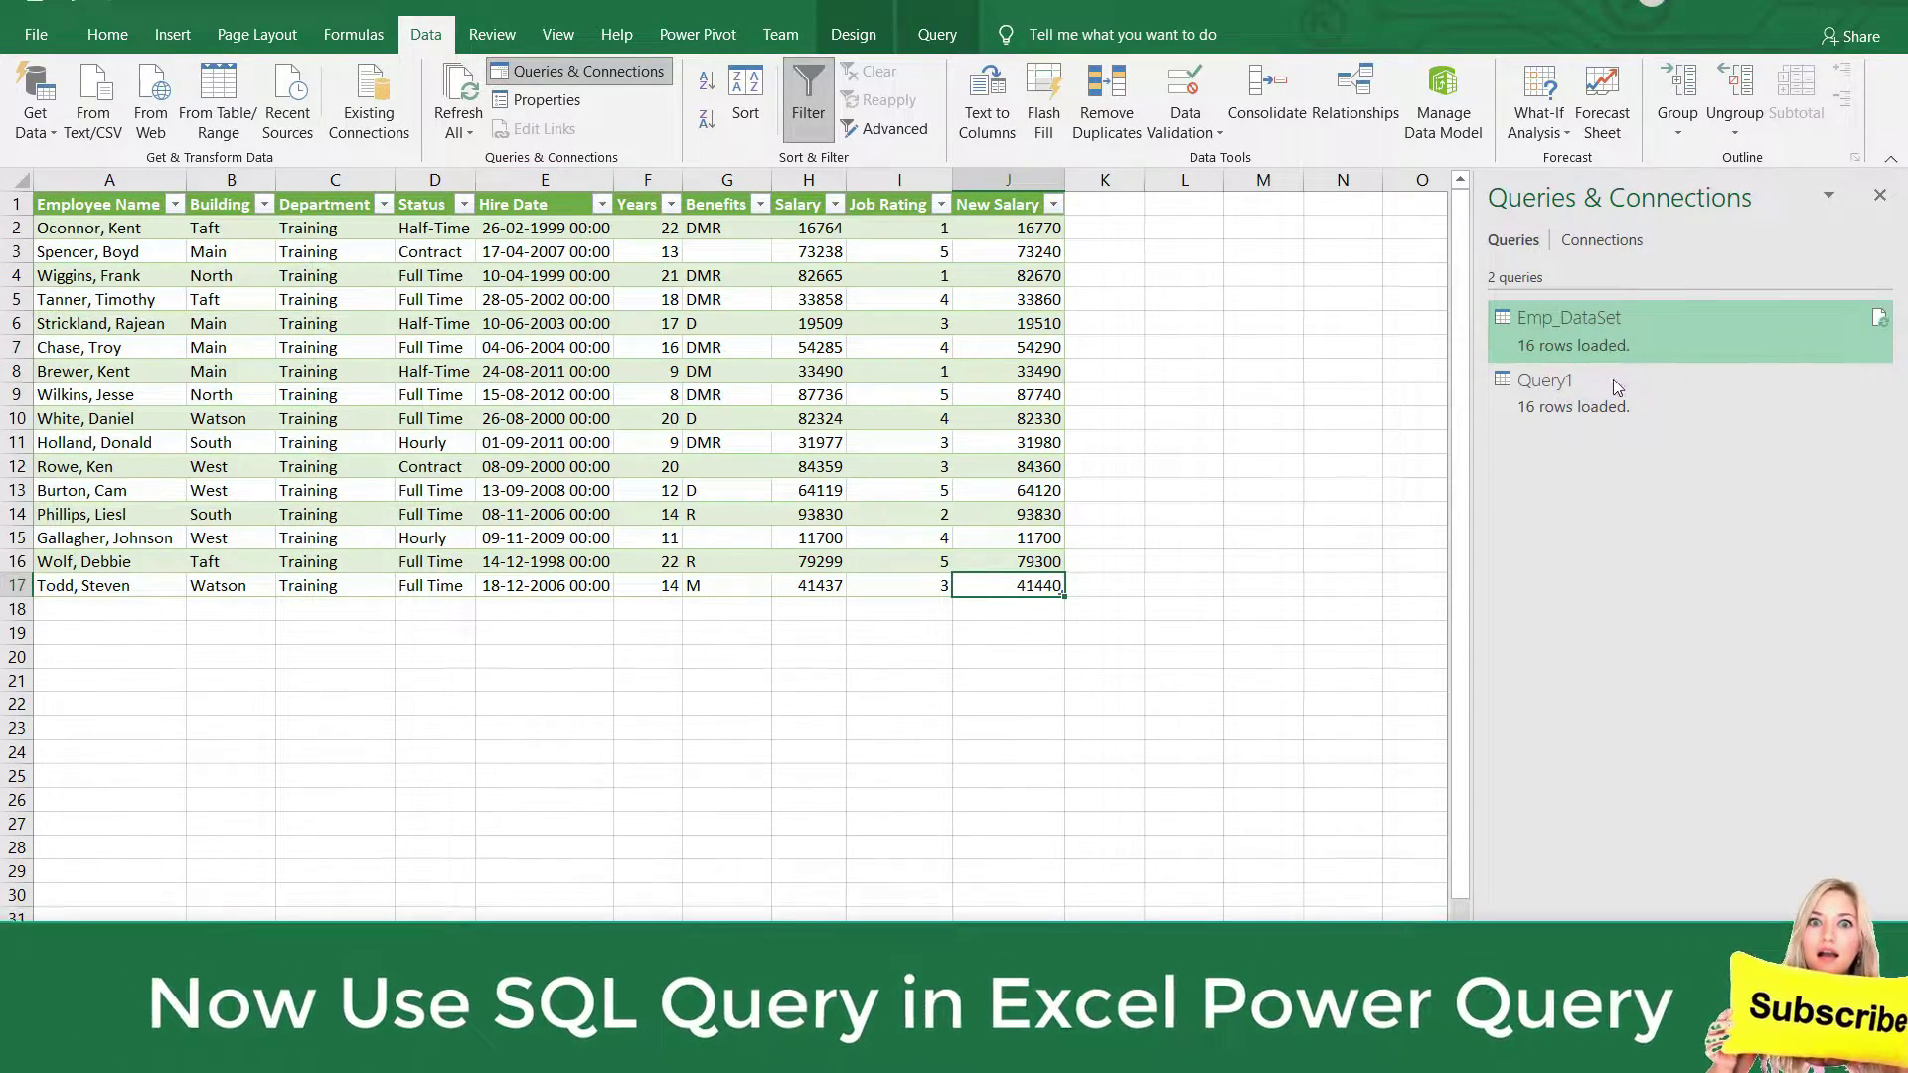
{"action": "mouse_move", "coordinate": [1606, 403]}
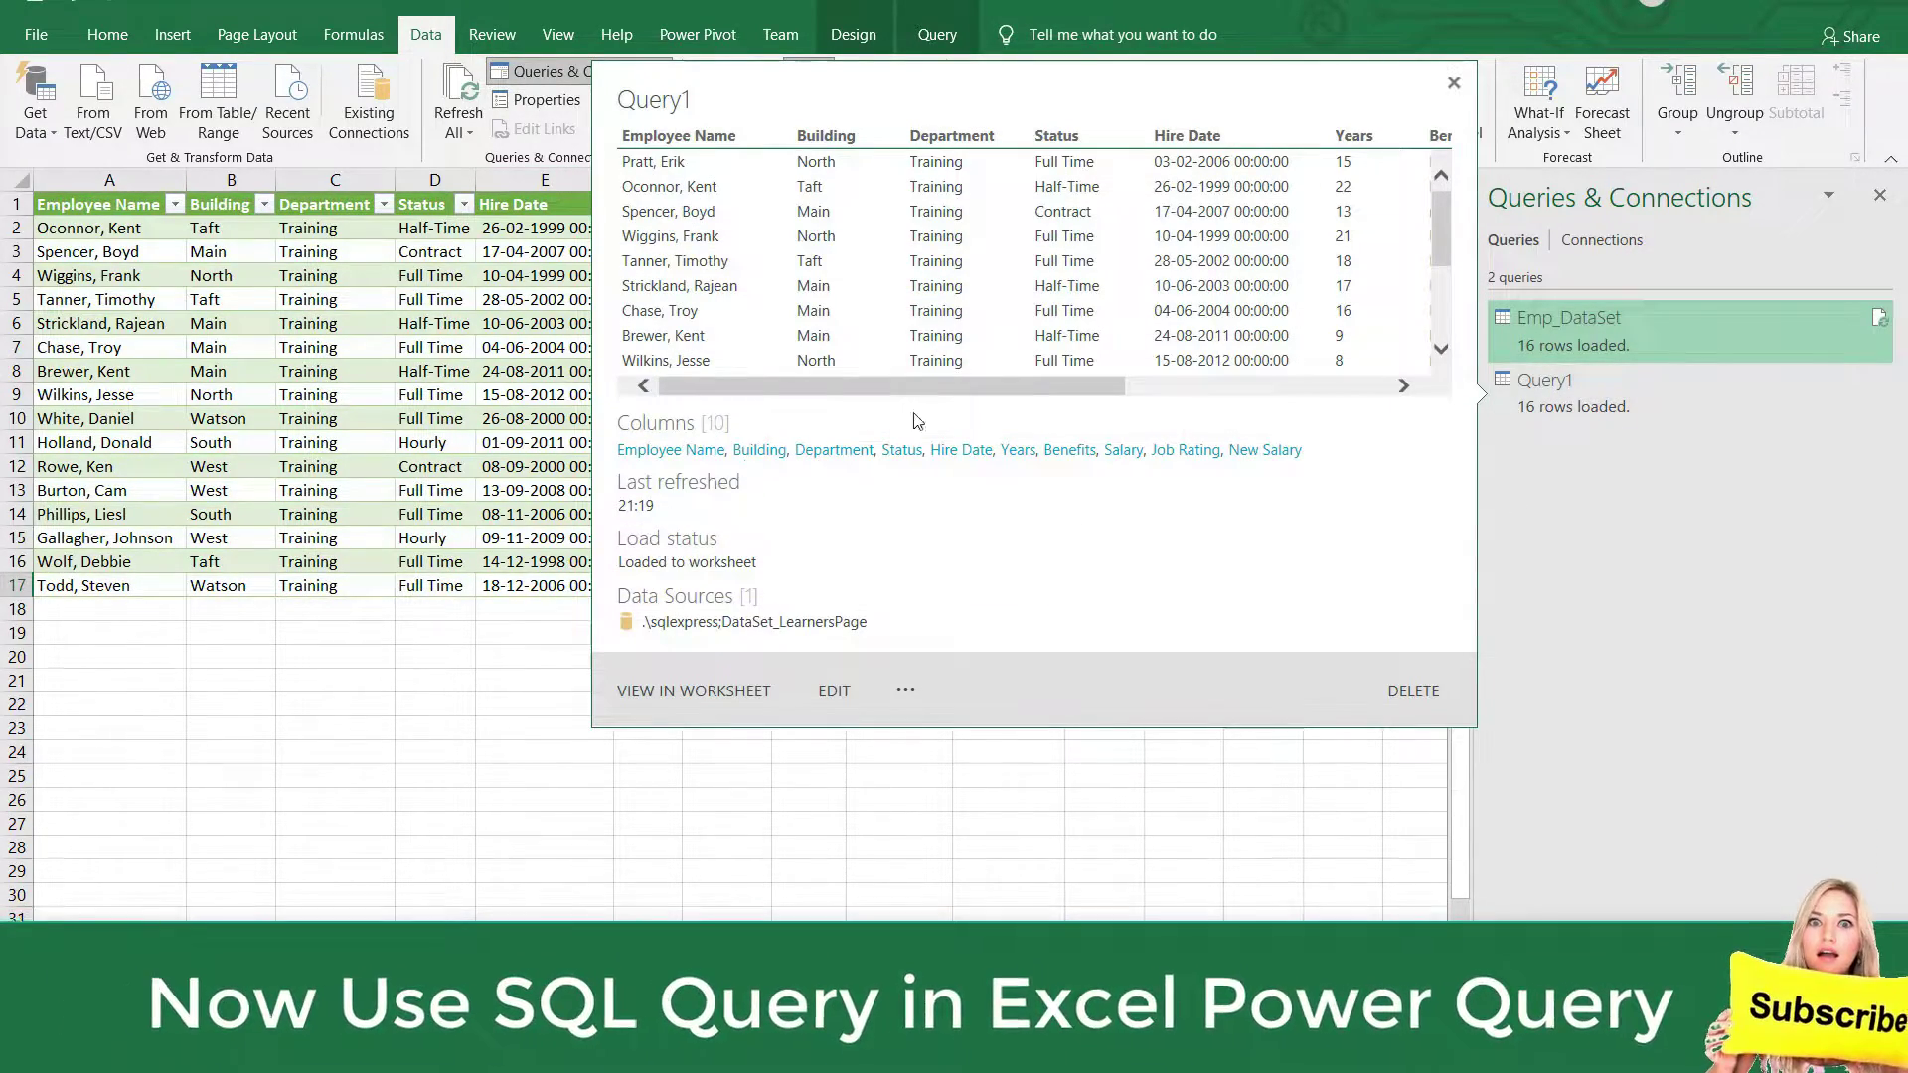
{"action": "left_click", "coordinate": [1552, 387]}
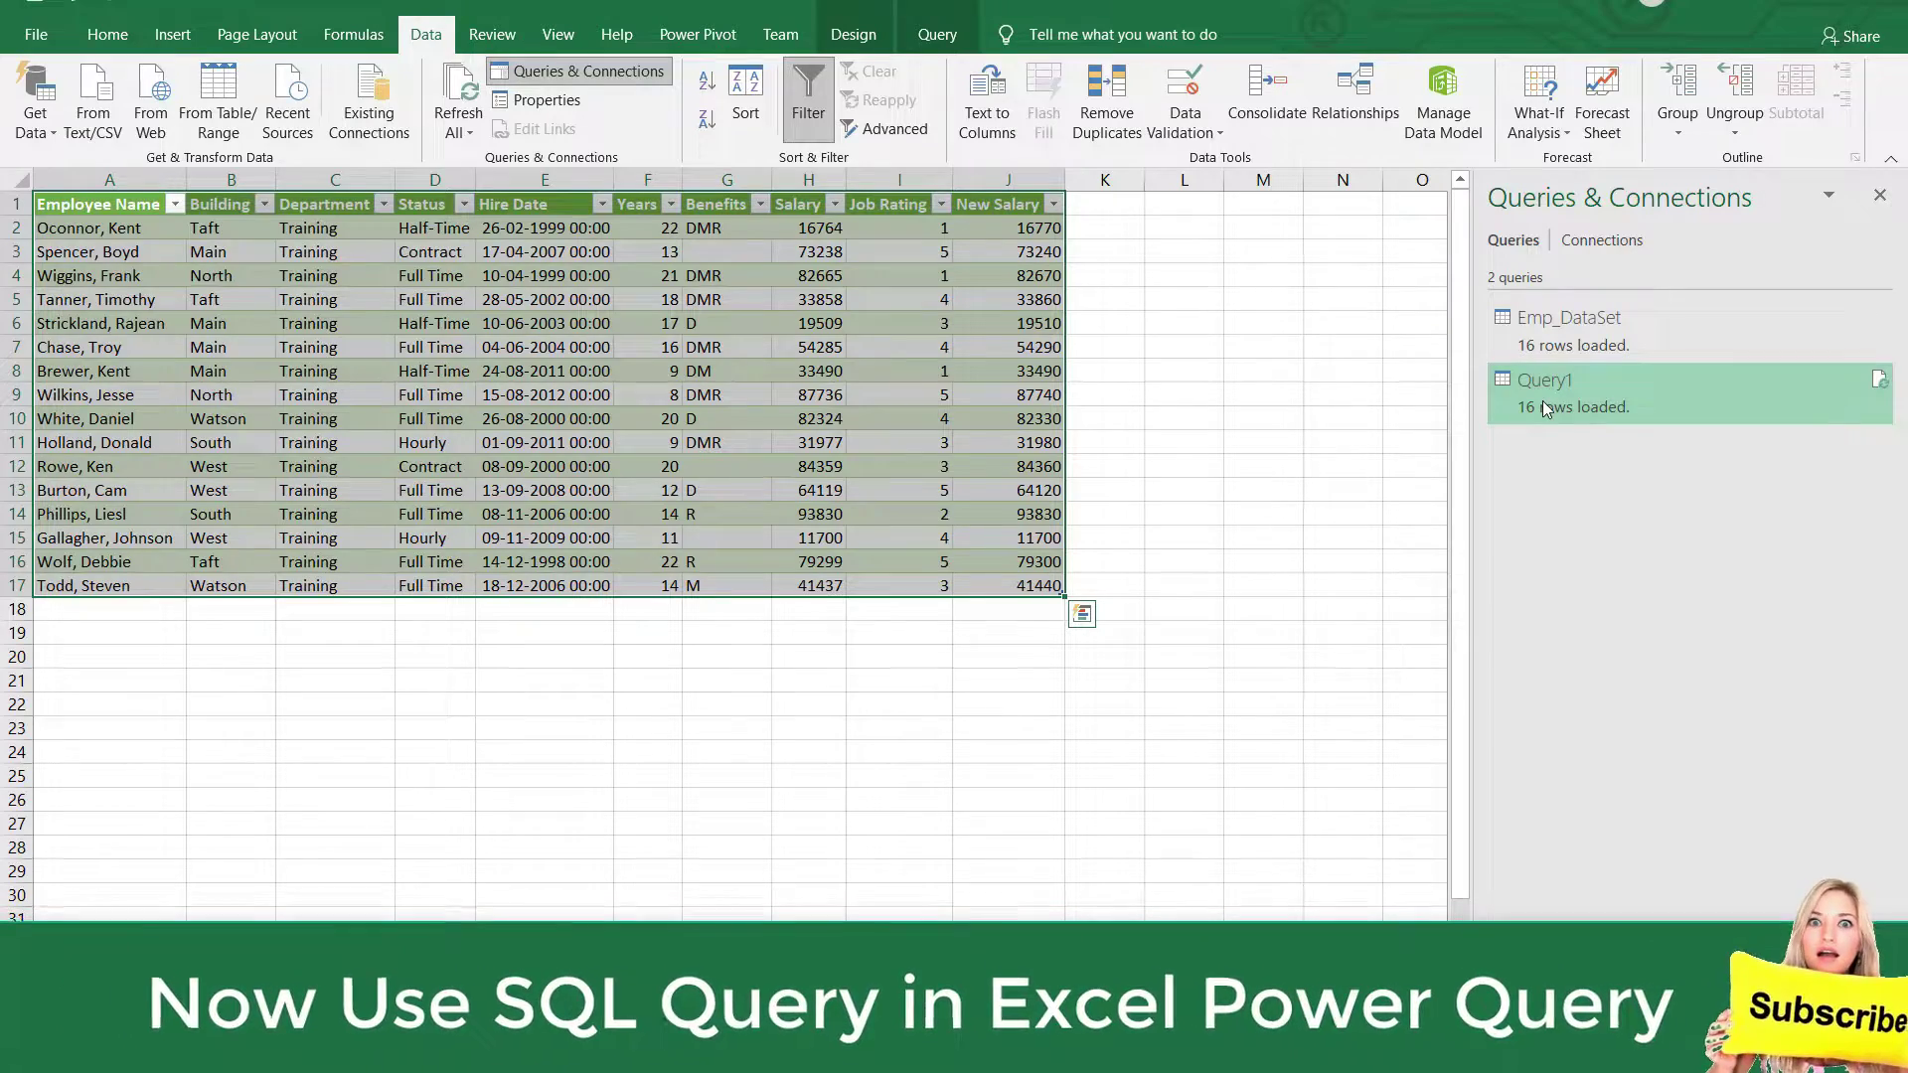
Open Emp_DataSet and then Query1 in Power Query Editor, closing each, then close the pane.
{"action": "double_click", "coordinate": [1565, 334]}
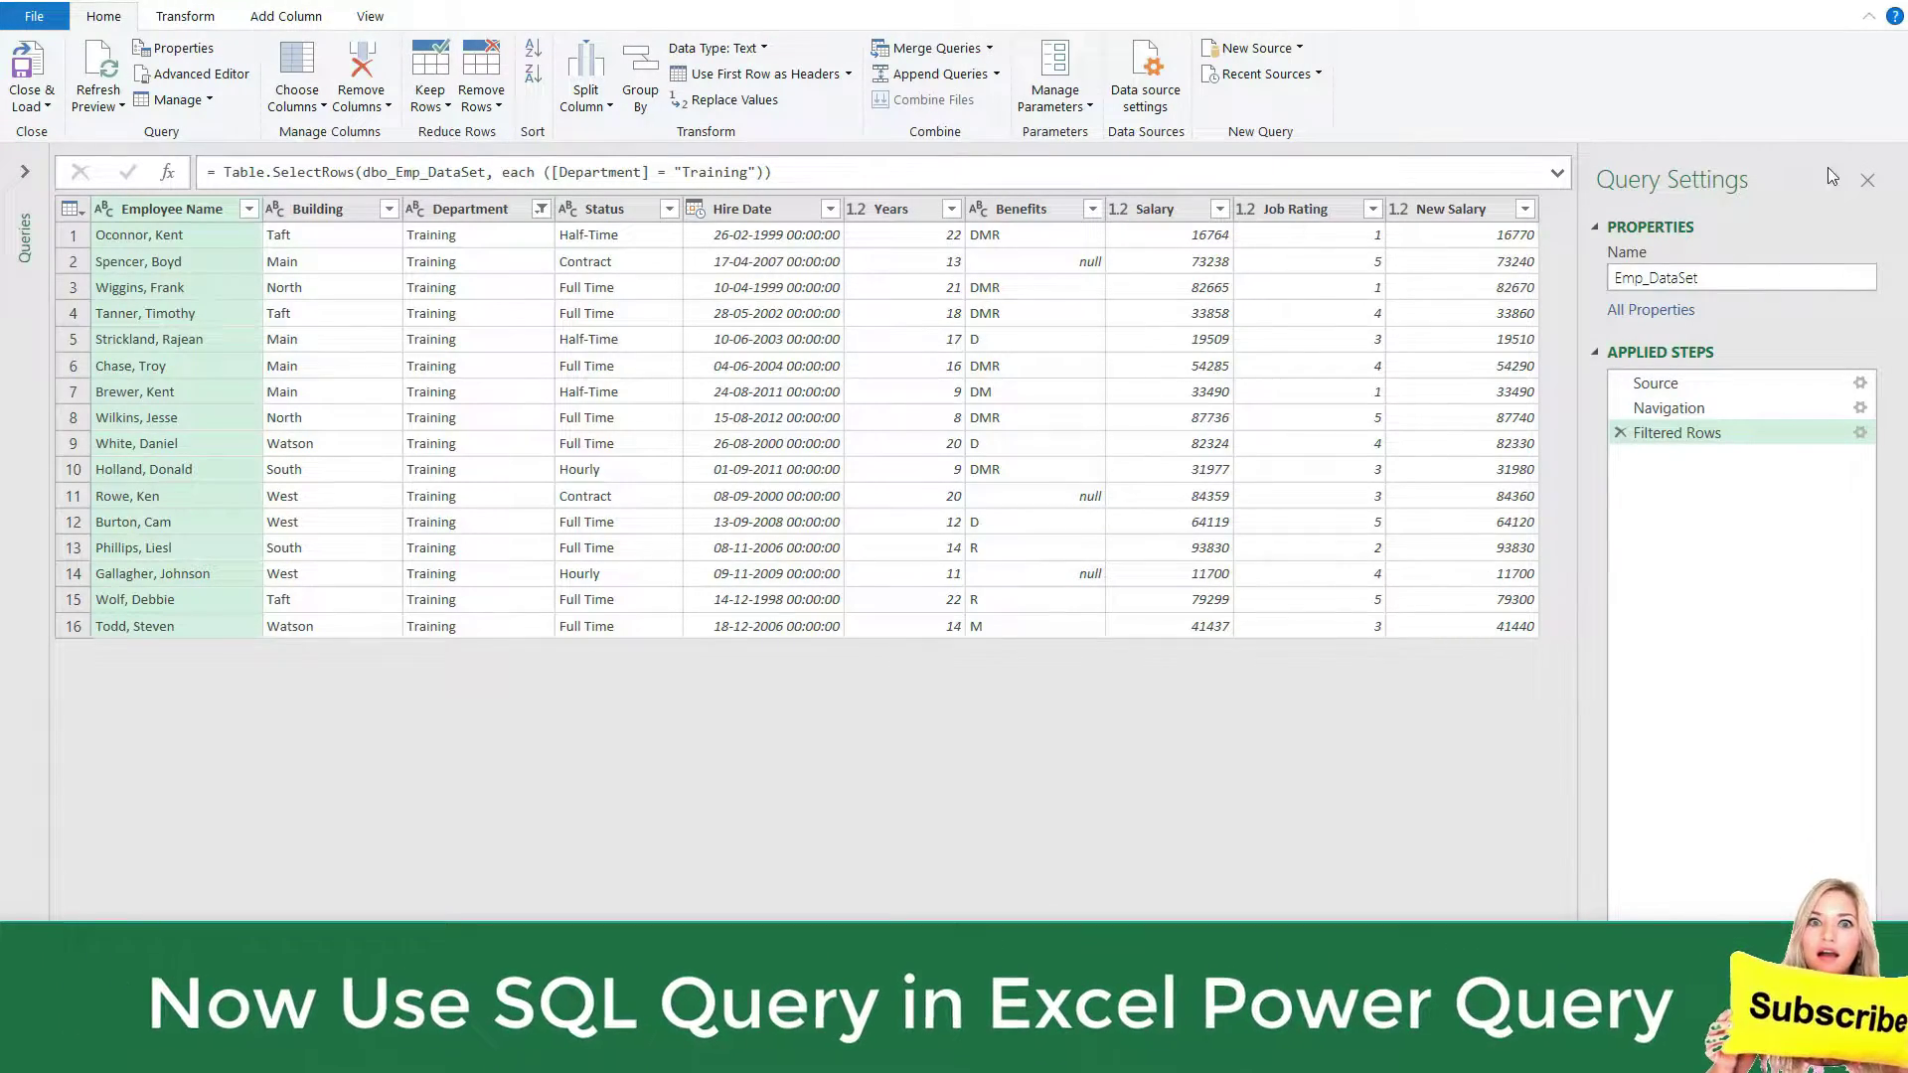
{"action": "left_click", "coordinate": [1873, 6]}
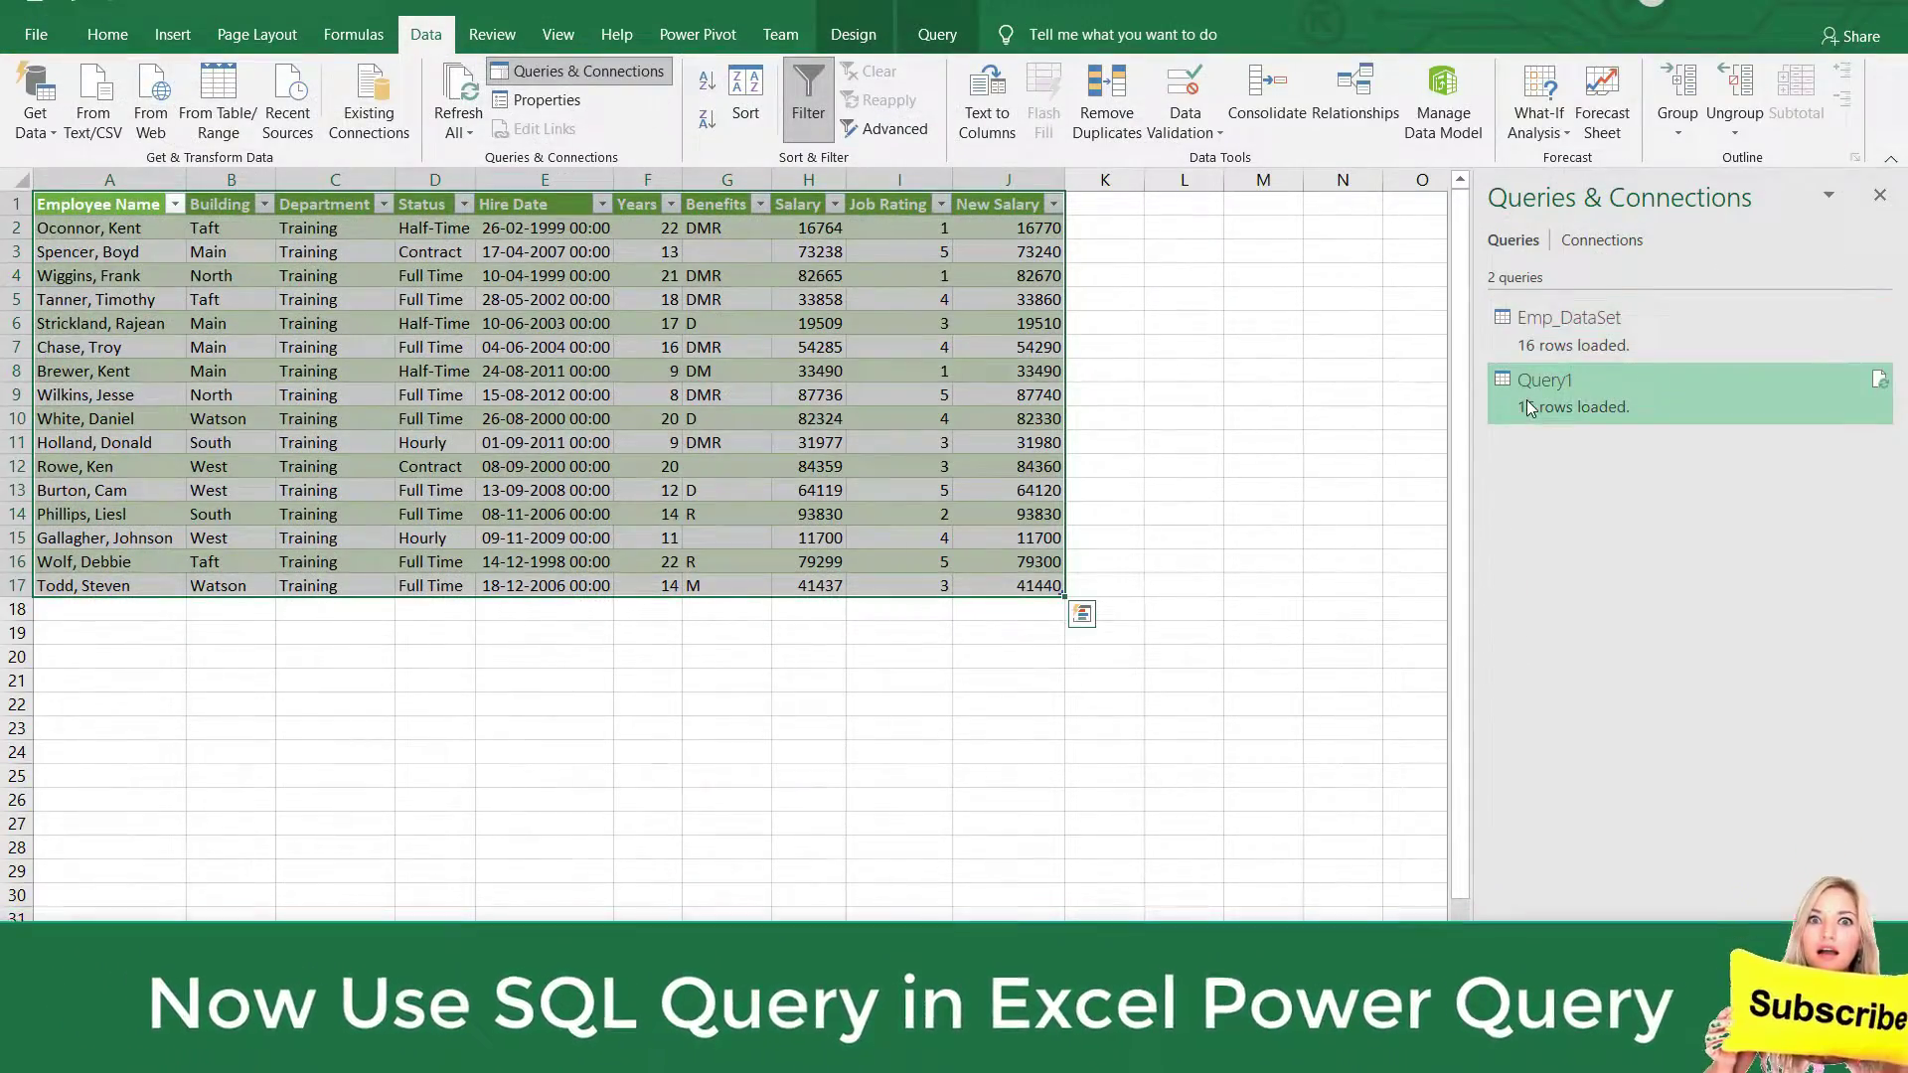
{"action": "double_click", "coordinate": [1530, 407]}
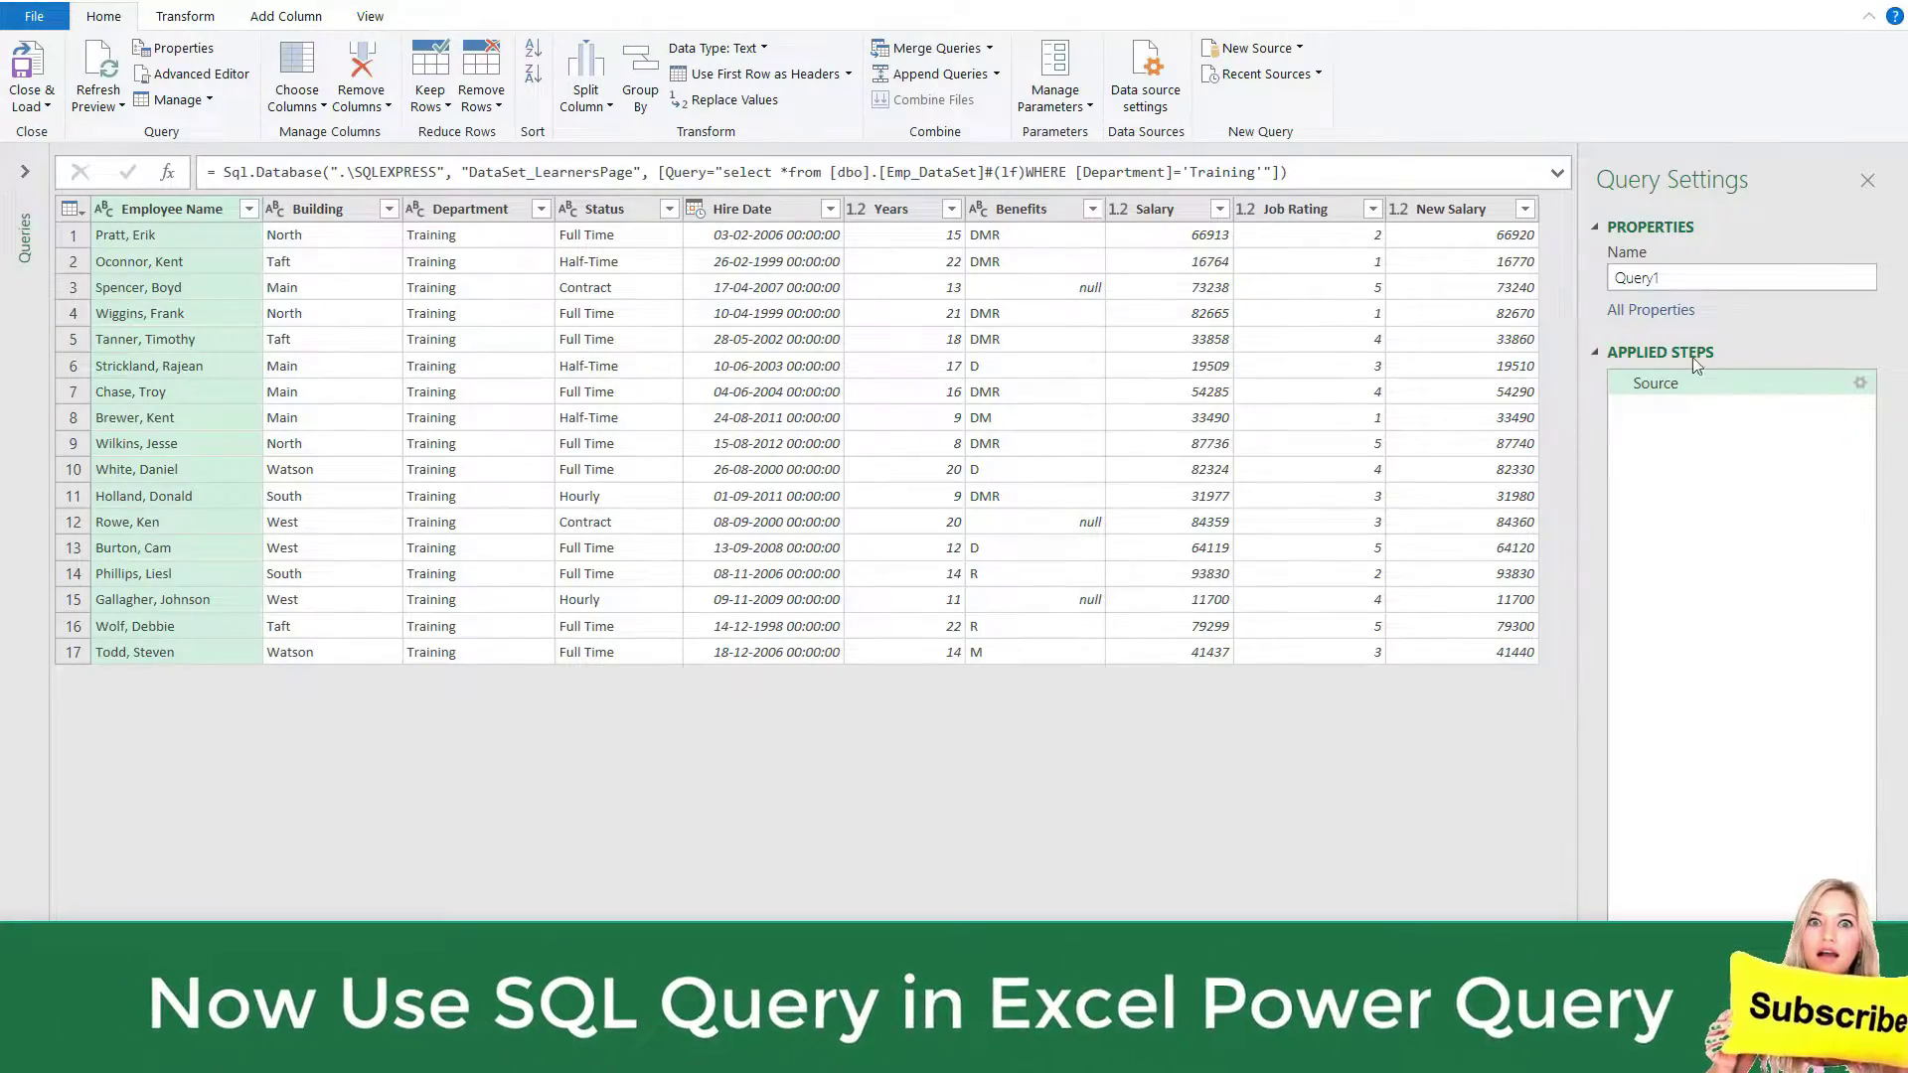
{"action": "left_click", "coordinate": [1873, 6]}
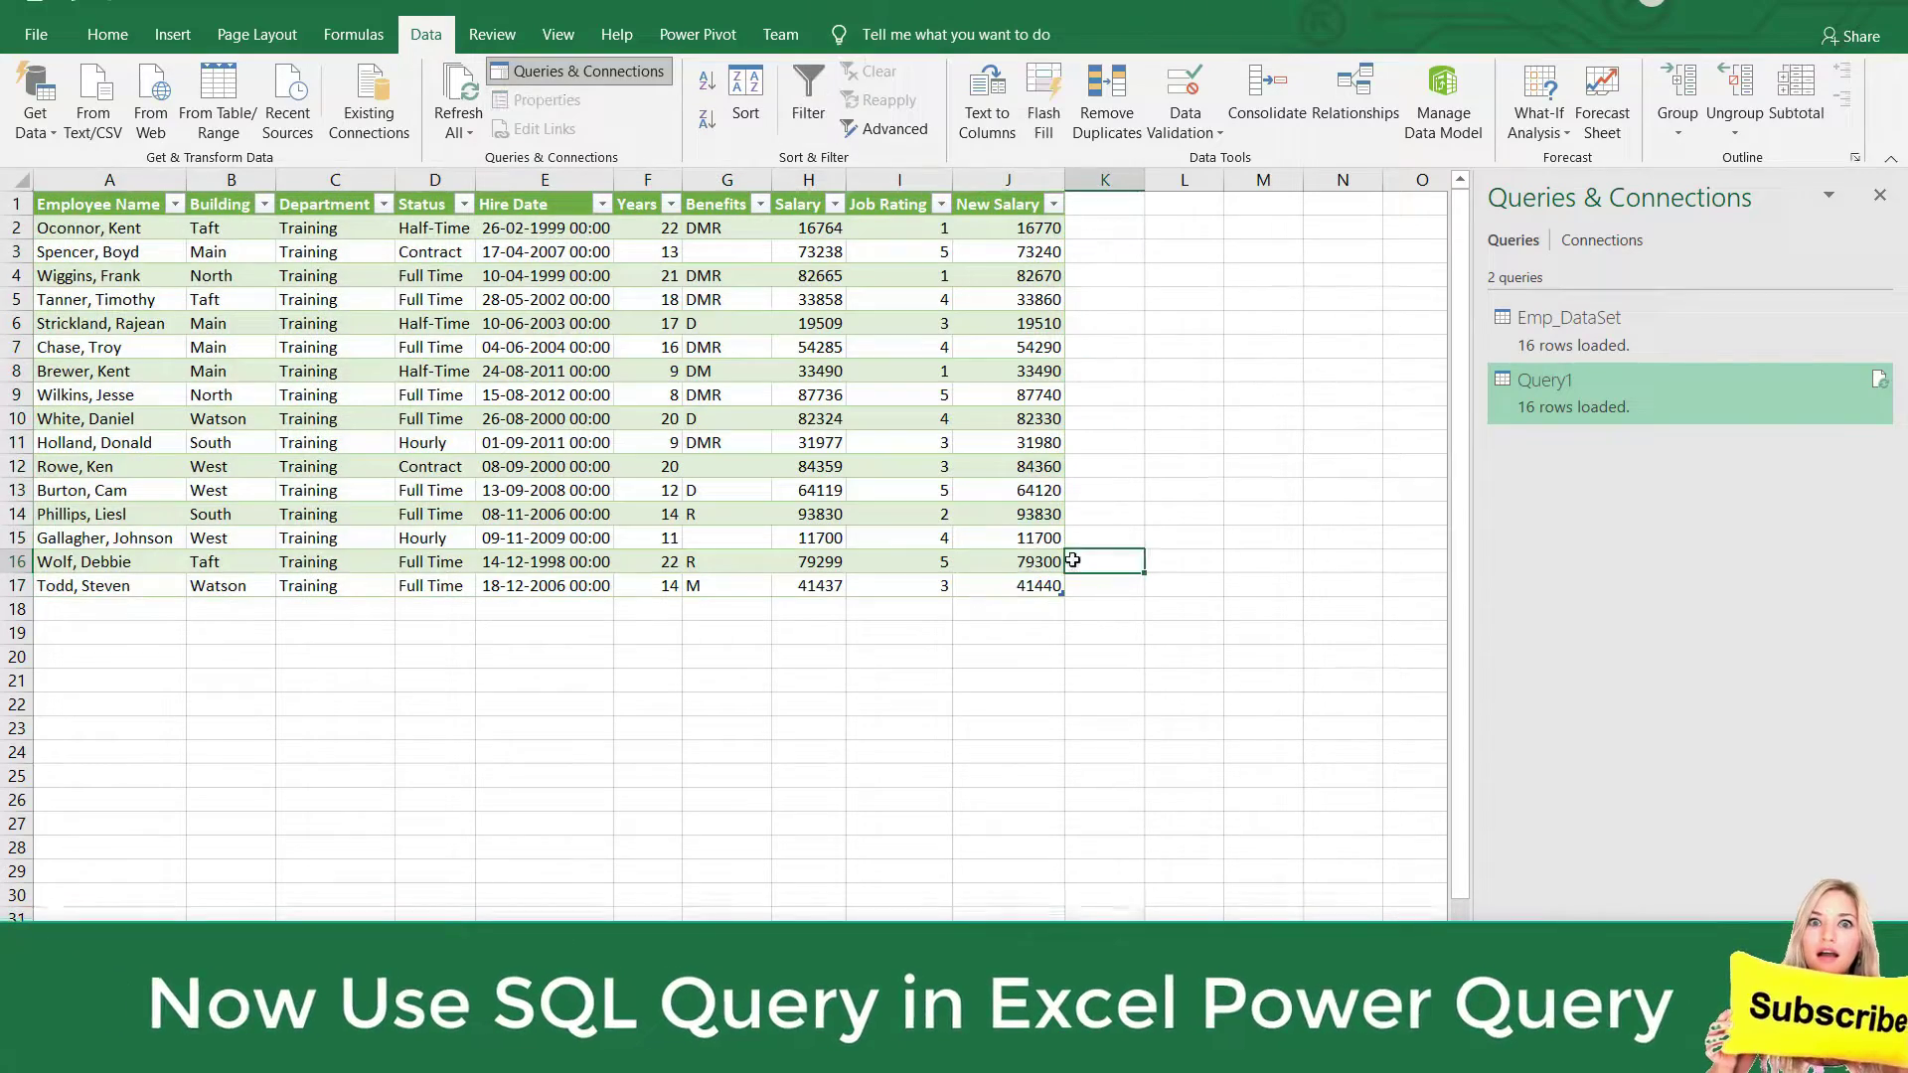
{"action": "left_click", "coordinate": [1154, 540]}
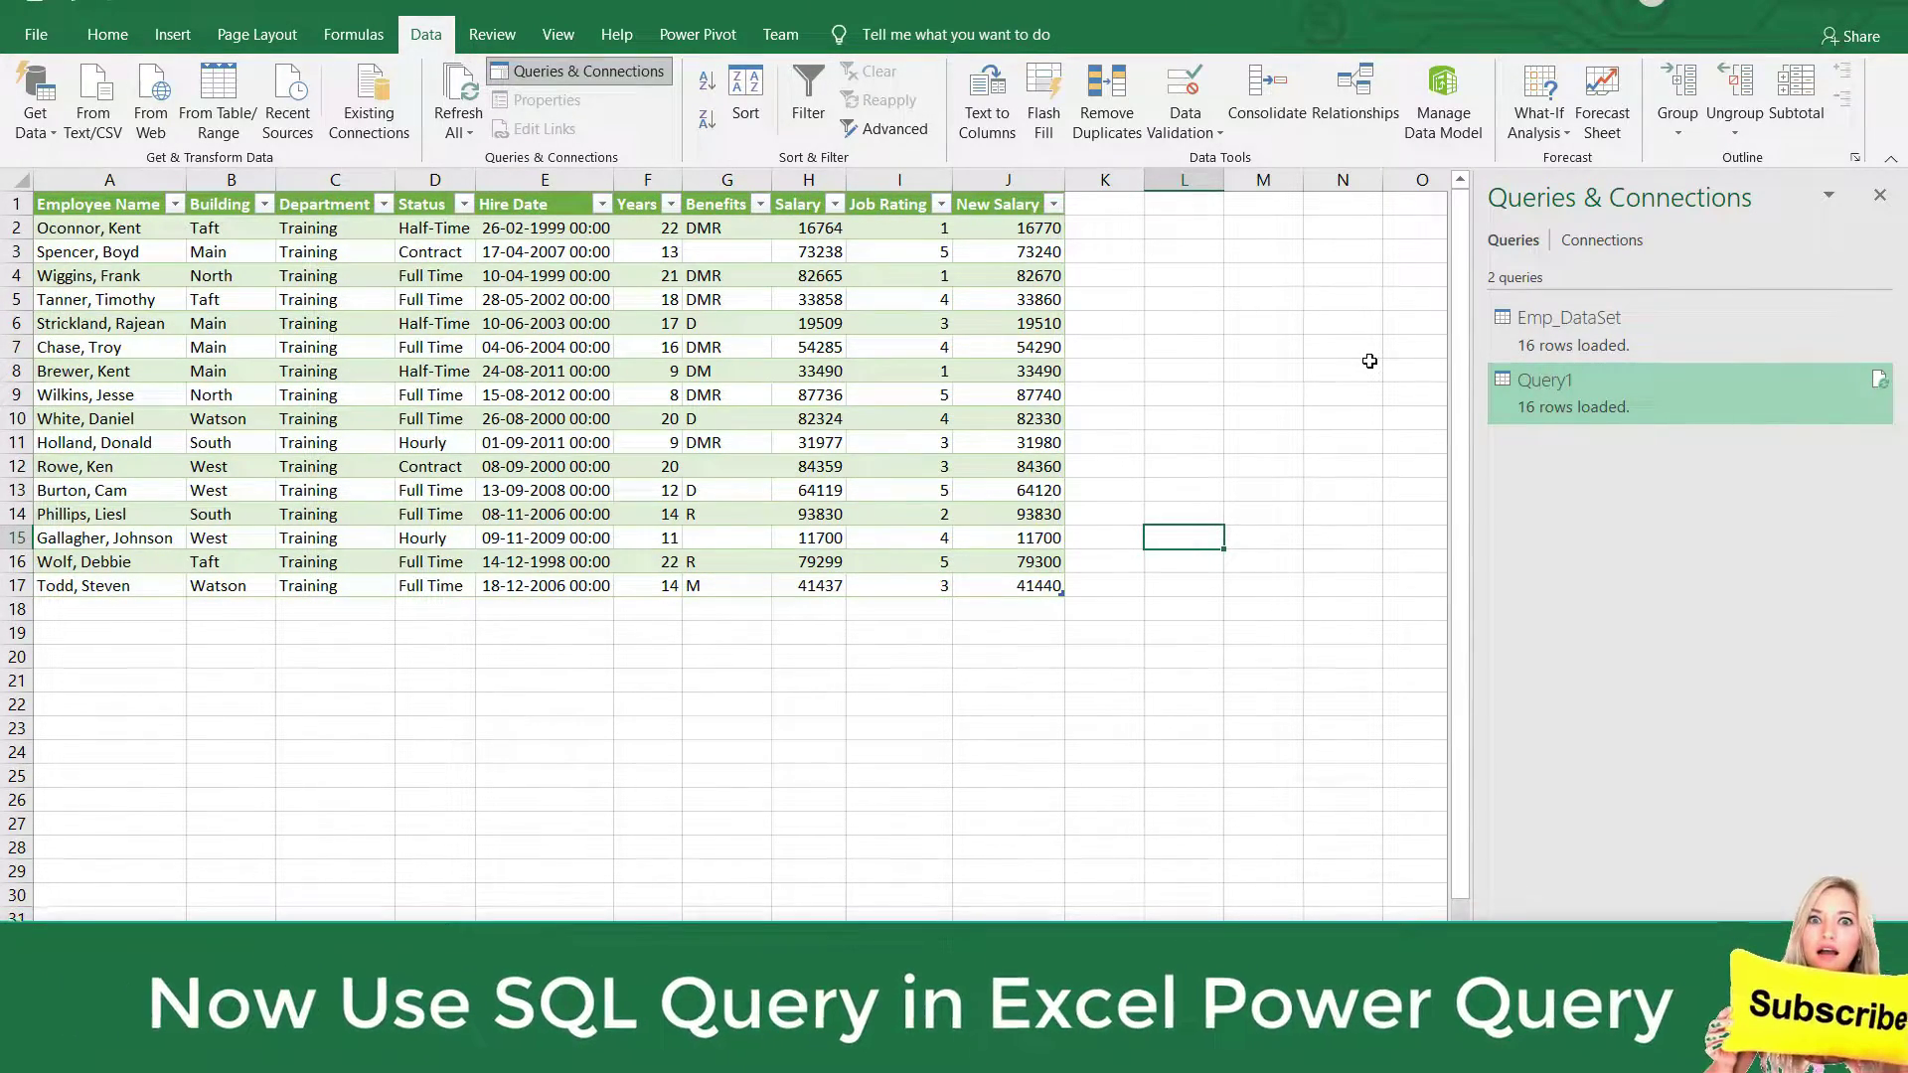
{"action": "left_click", "coordinate": [1878, 195]}
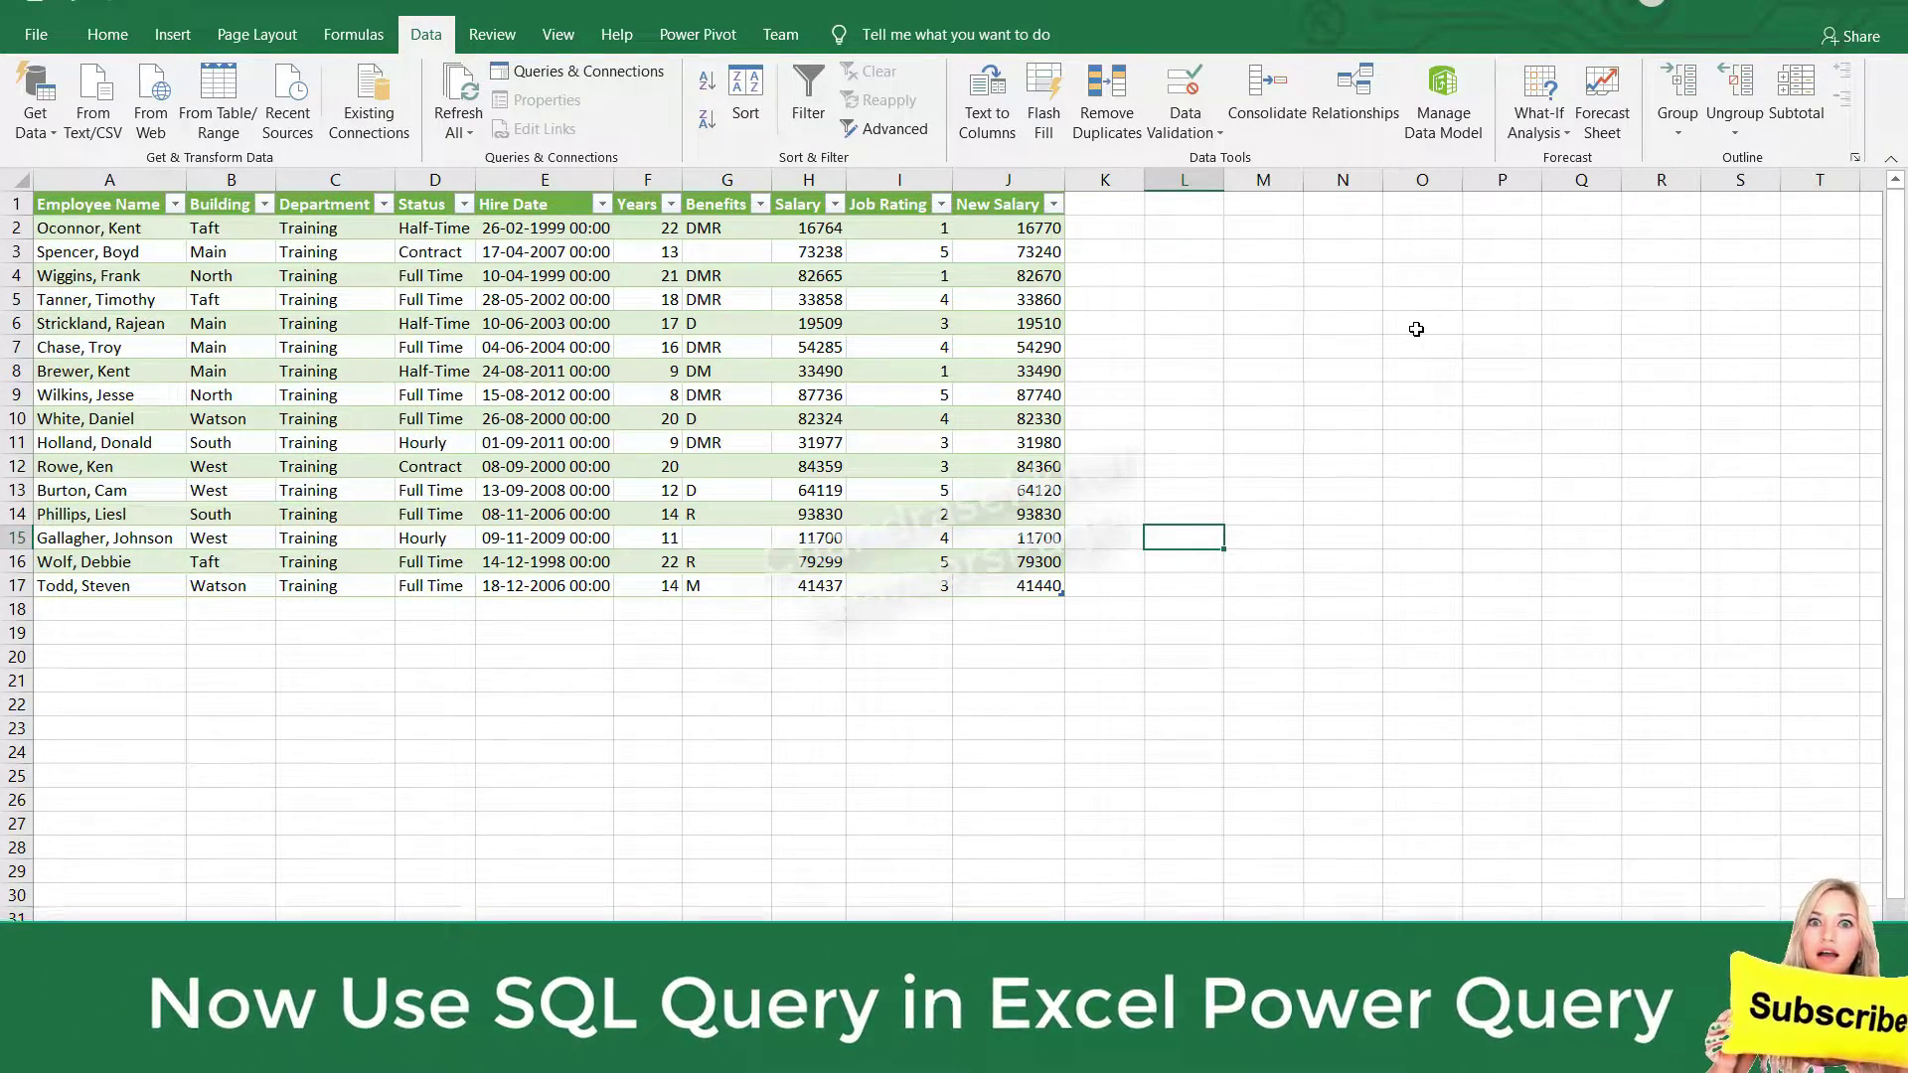
{"action": "left_click", "coordinate": [471, 542]}
{"action": "left_click", "coordinate": [718, 566]}
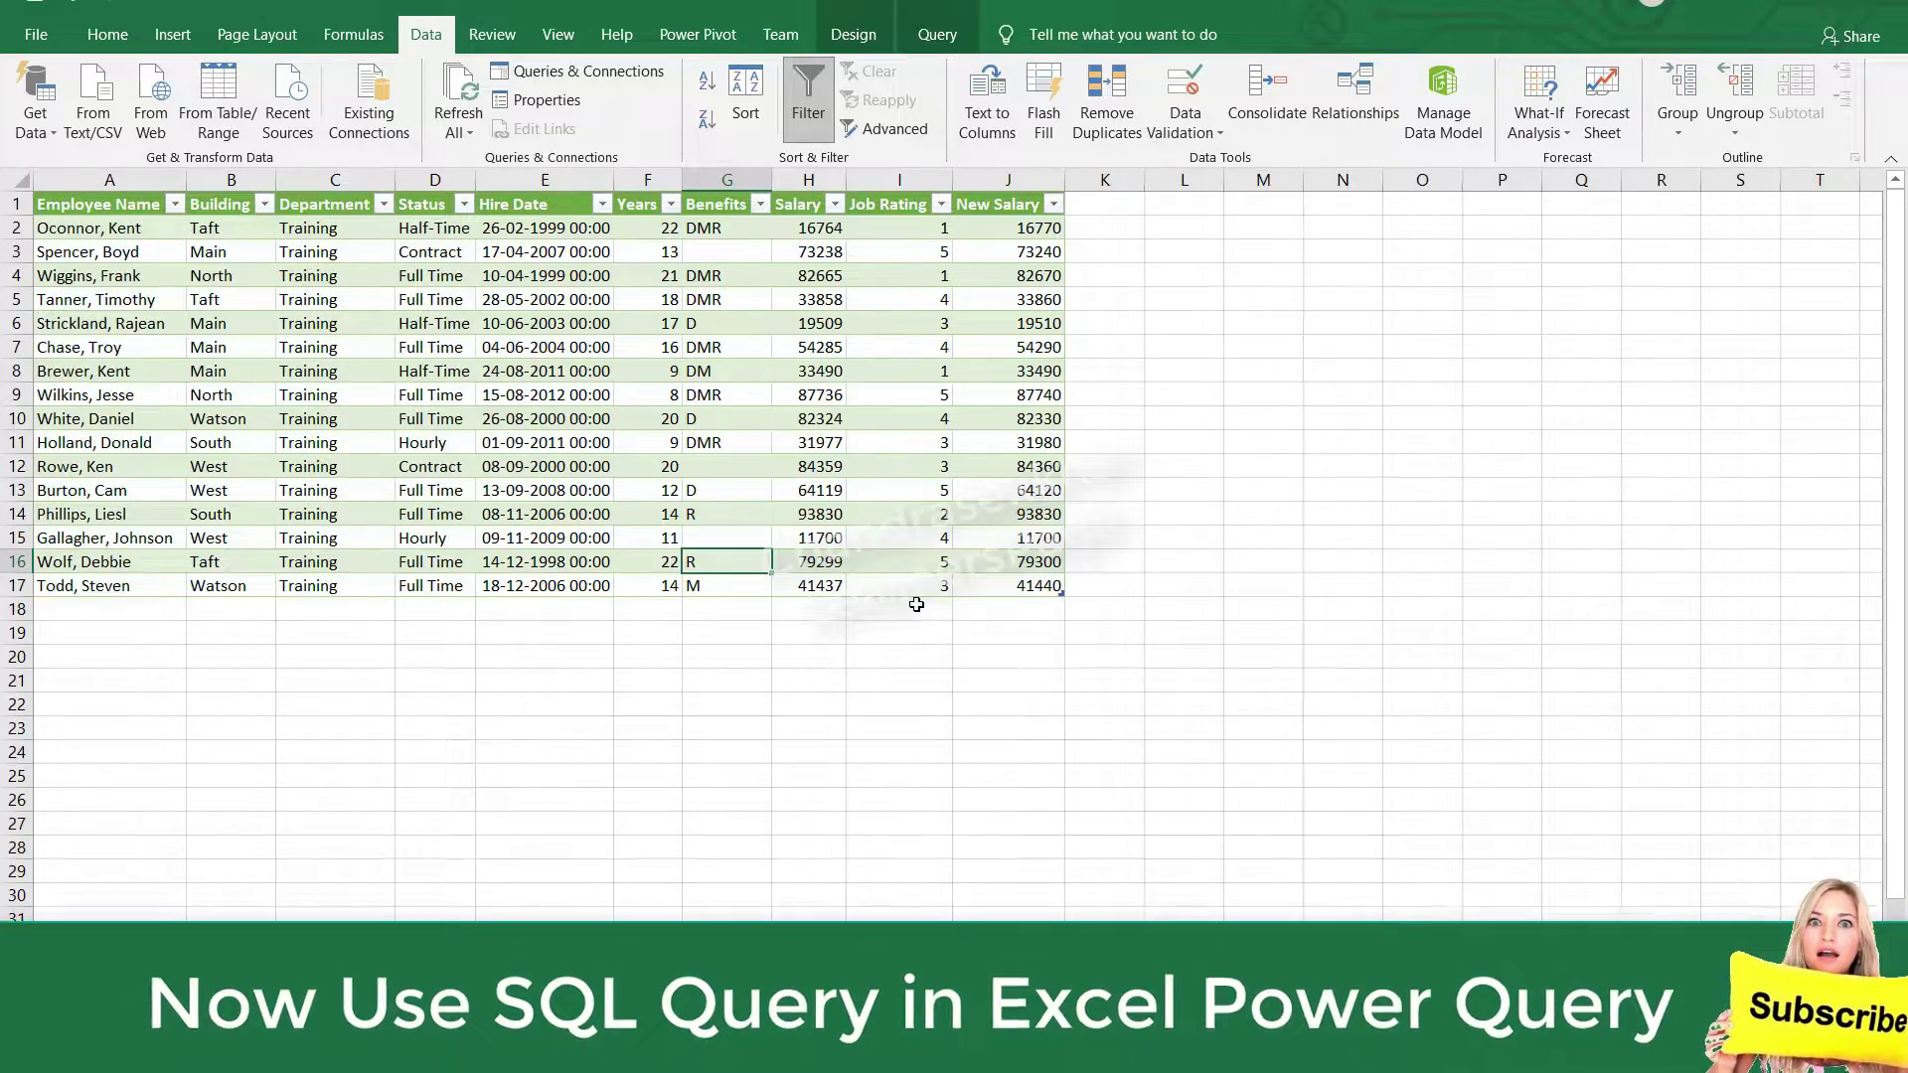
{"action": "left_click_drag", "start_coordinate": [992, 591], "coordinate": [79, 192]}
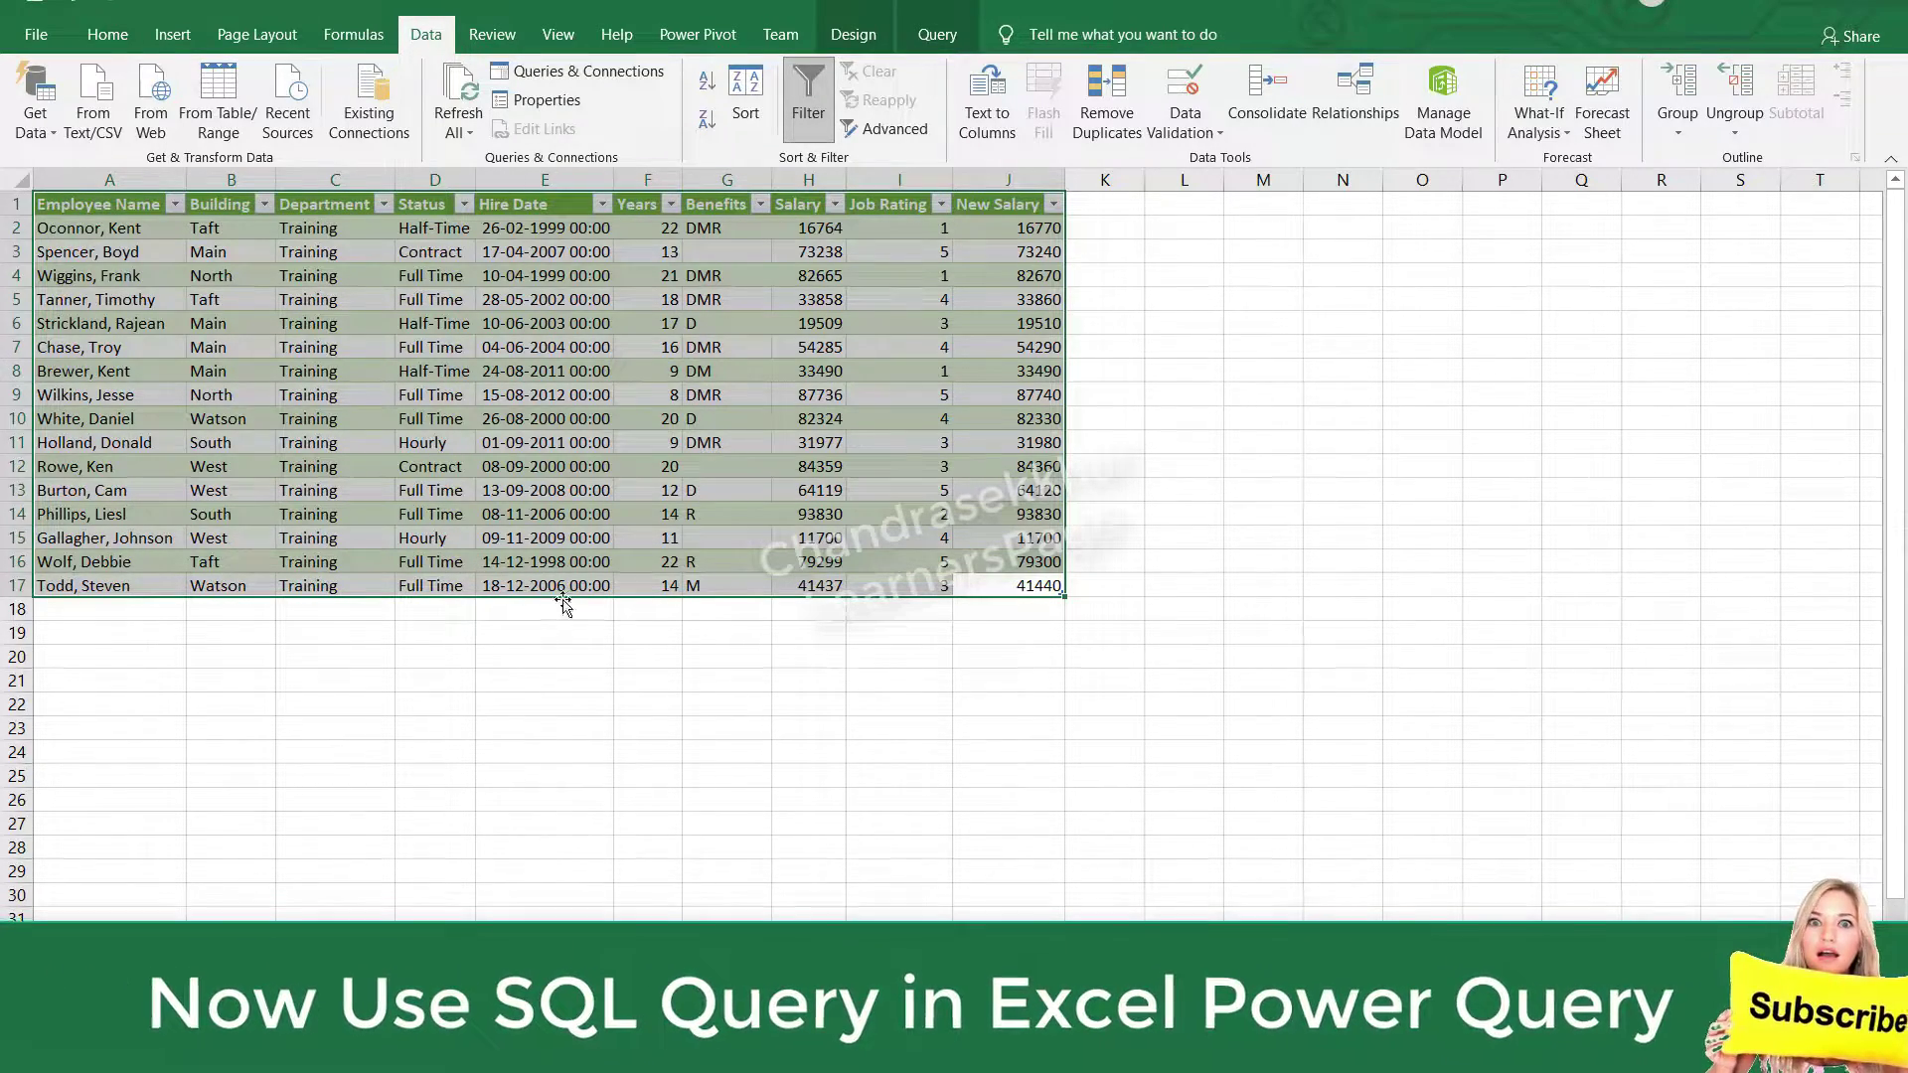
{"action": "left_click", "coordinate": [1035, 673]}
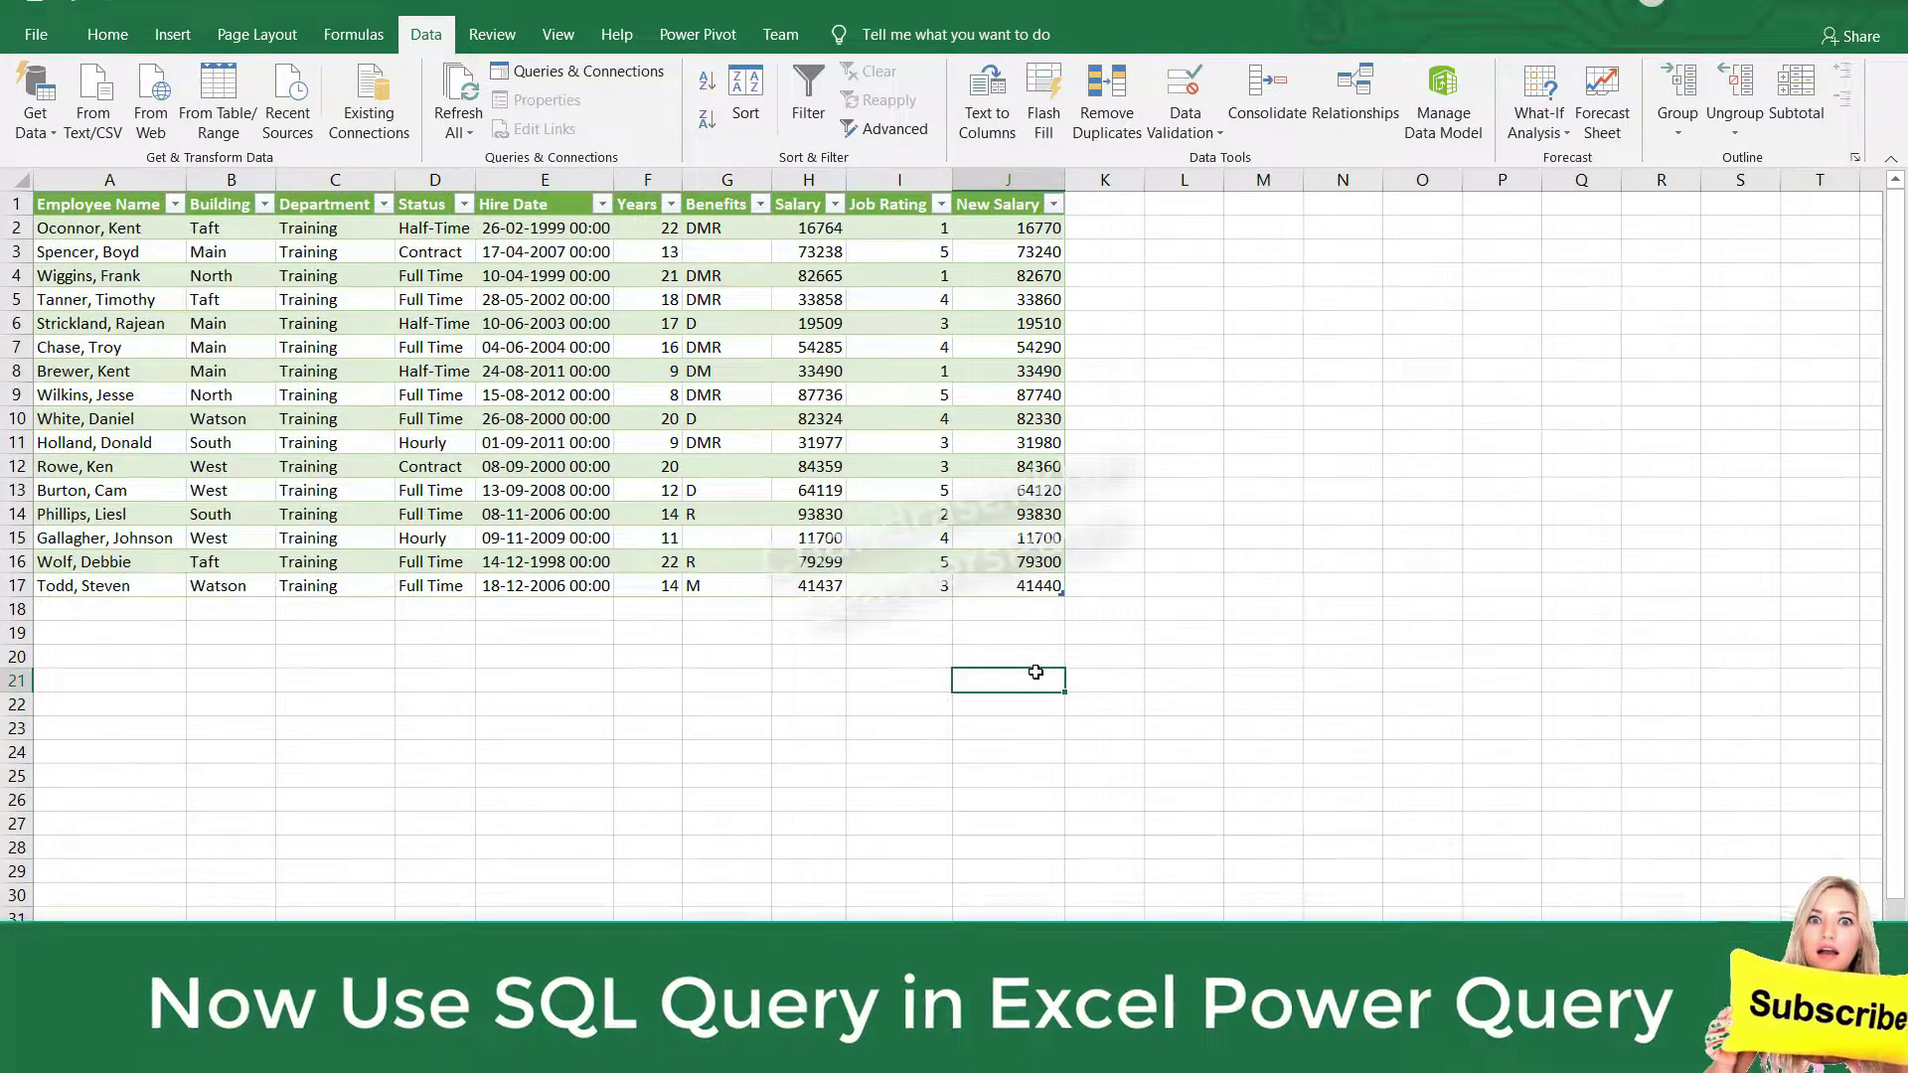